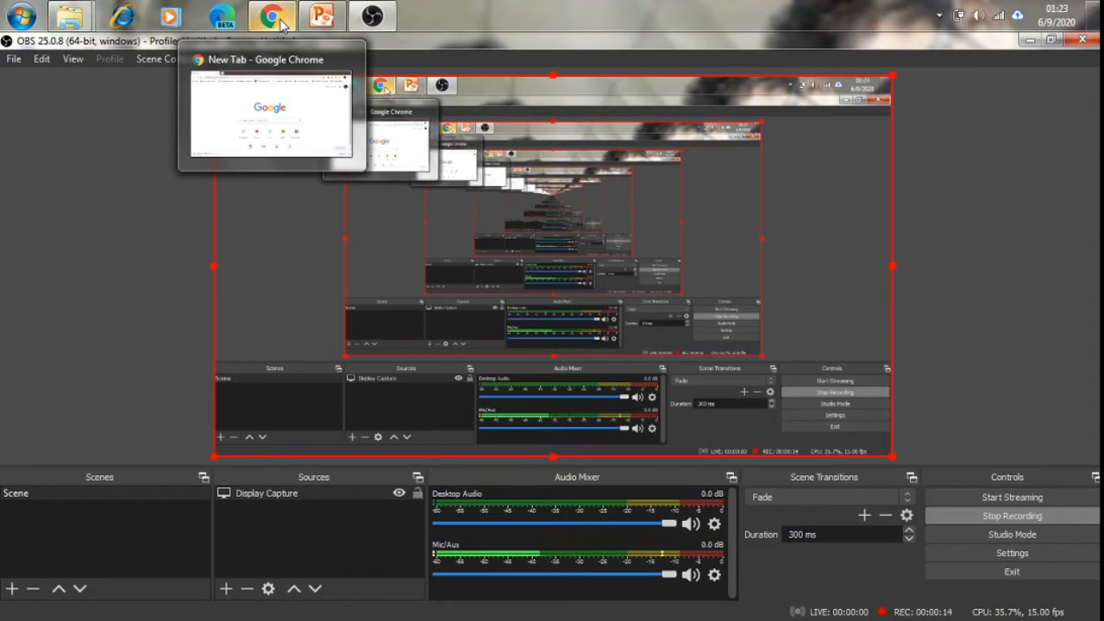
Switch to Chrome, search Google for "obs" and open the Open Broadcaster Software website.
{"action": "left_click", "coordinate": [1023, 41]}
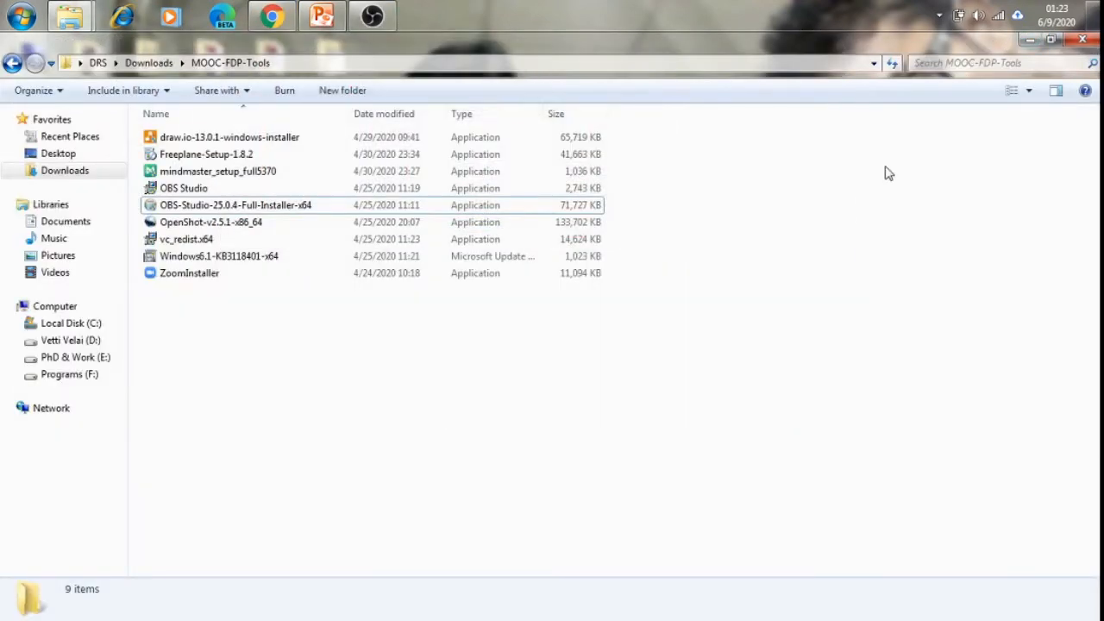
{"action": "left_click", "coordinate": [1037, 45]}
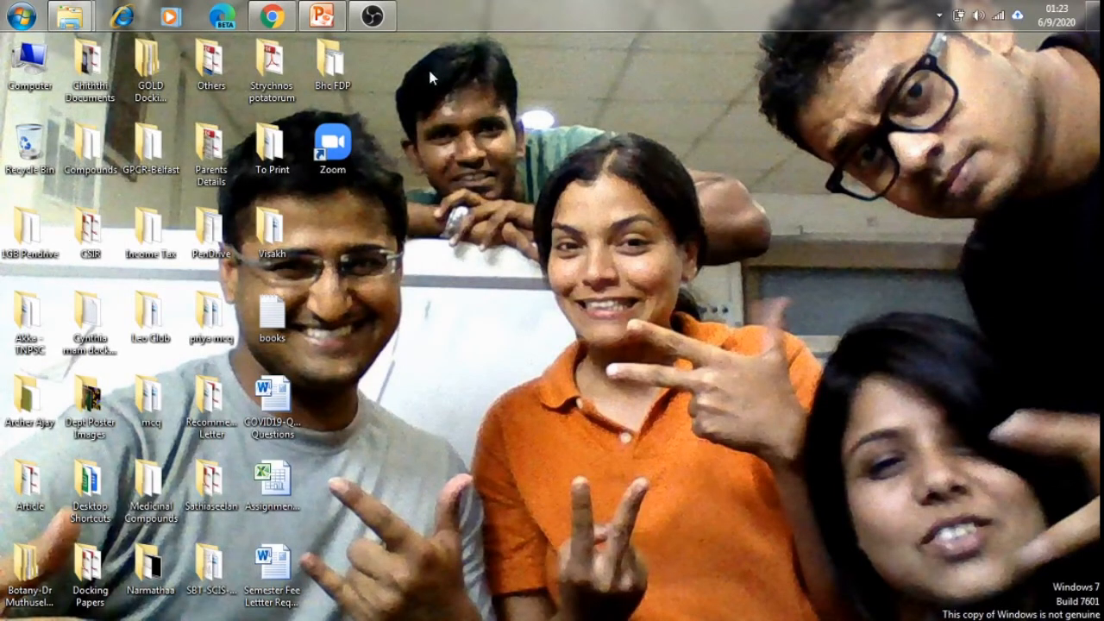
{"action": "left_click", "coordinate": [272, 17]}
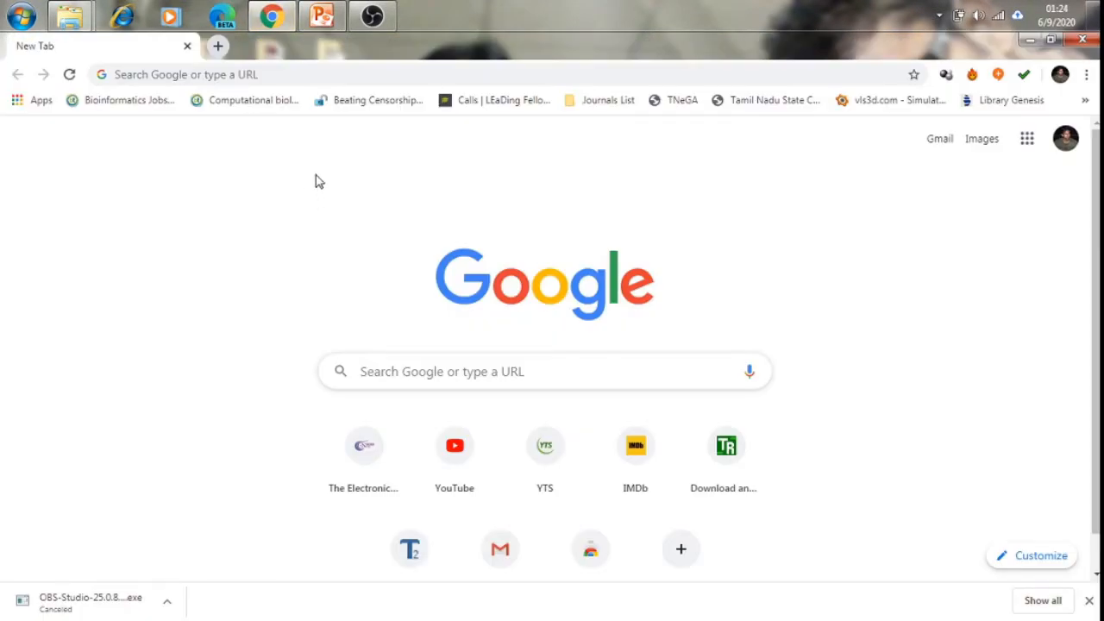
{"action": "left_click", "coordinate": [396, 369]}
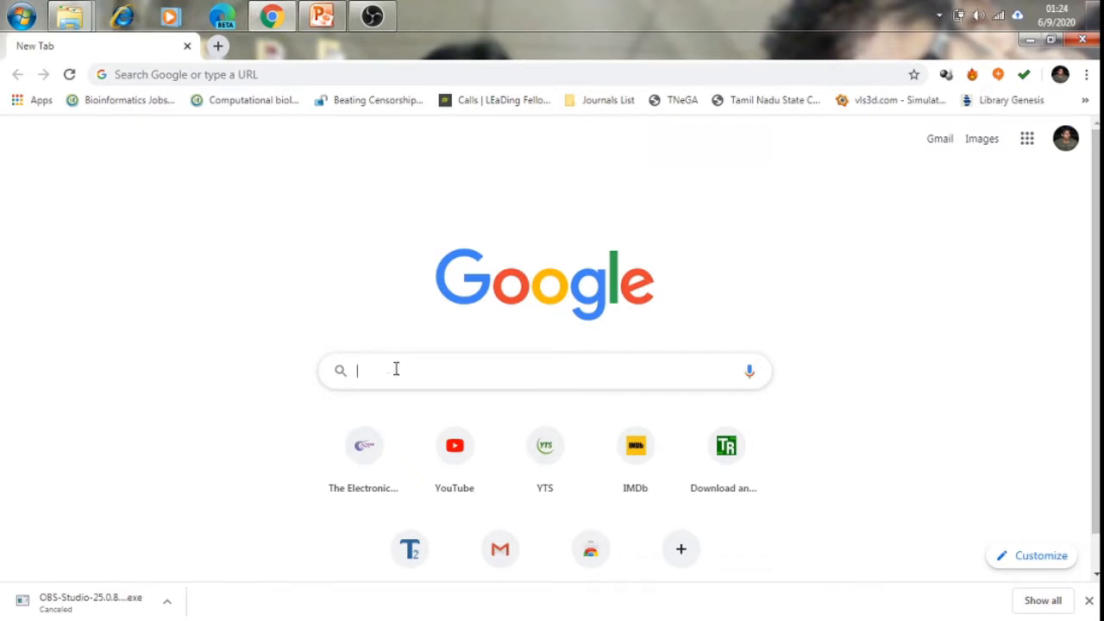
{"action": "type", "text": "obs"}
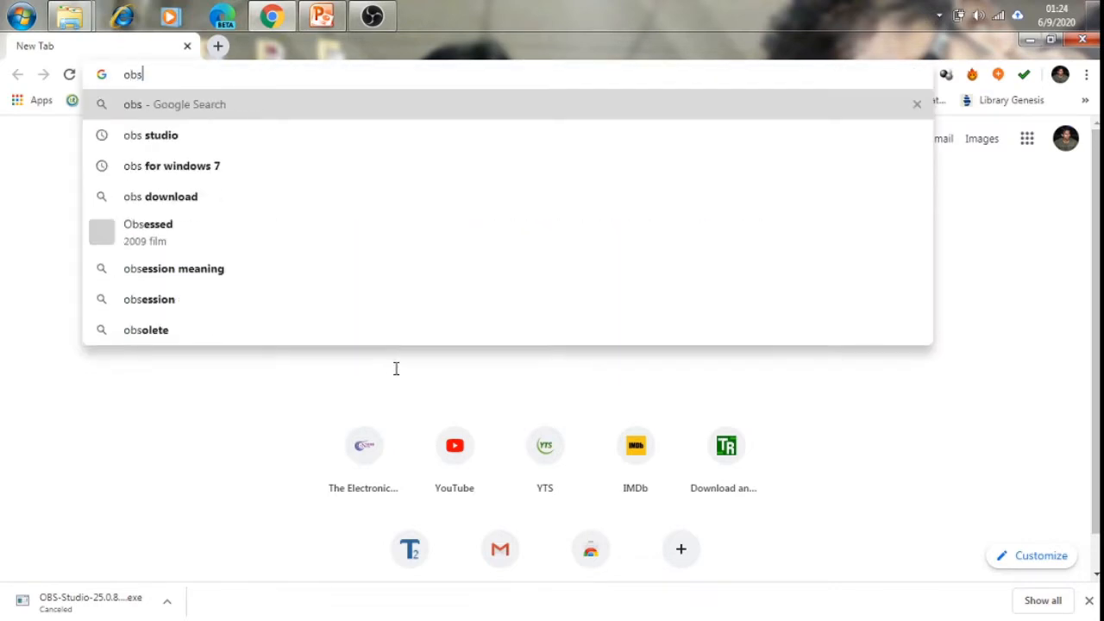
{"action": "key", "text": "Return"}
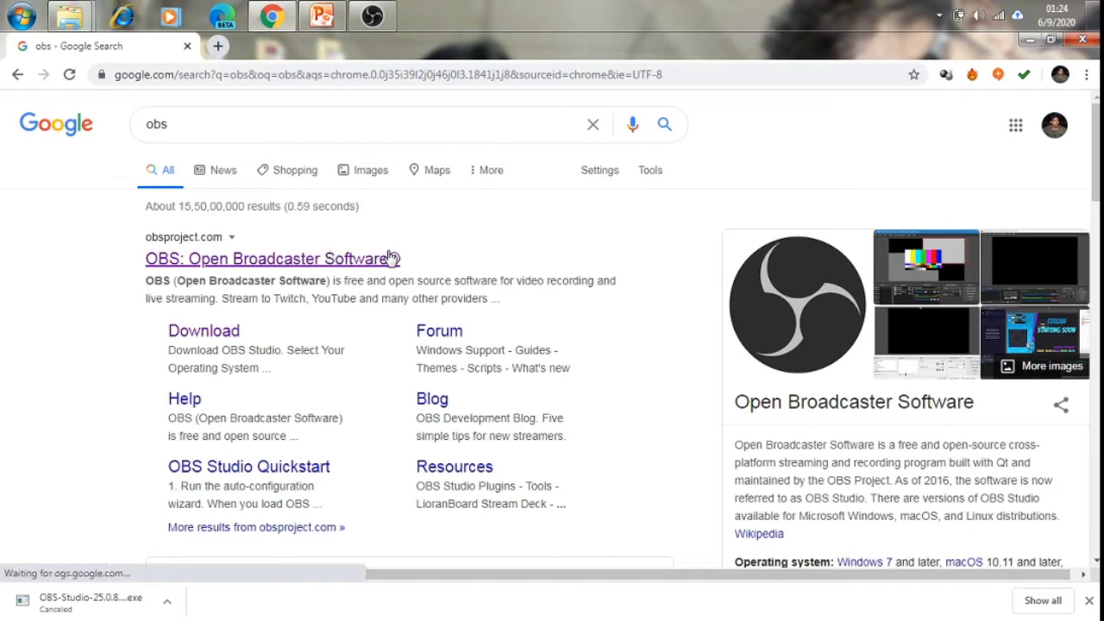
{"action": "left_click", "coordinate": [345, 268]}
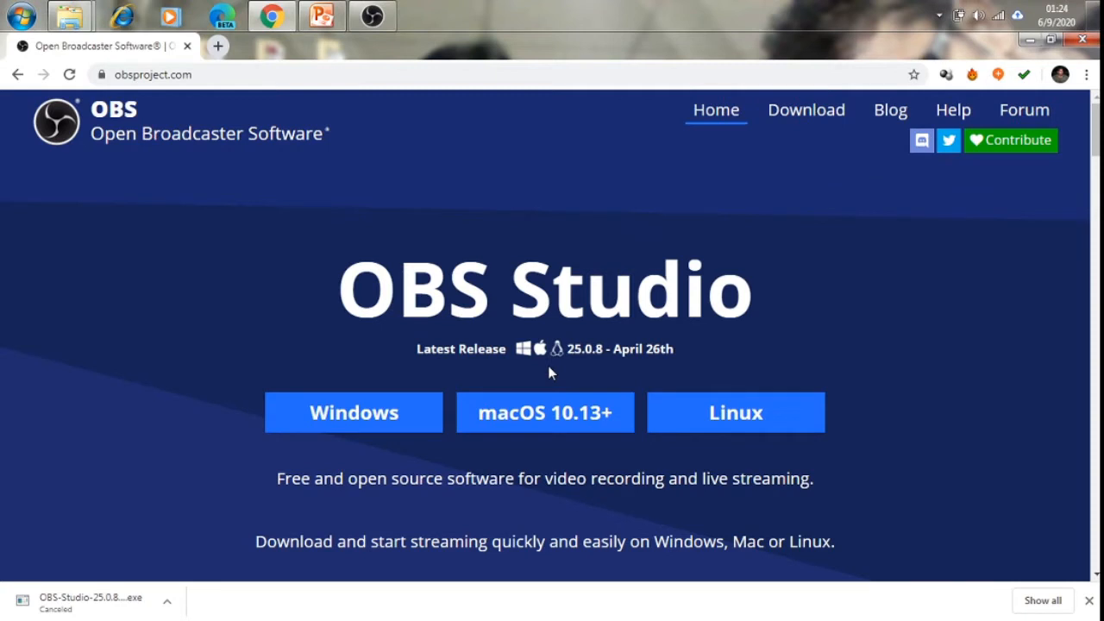
Download the OBS Studio installer for Windows from the project homepage, then cancel that download.
{"action": "scroll", "coordinate": [543, 364], "scroll_direction": "down", "scroll_amount": 1}
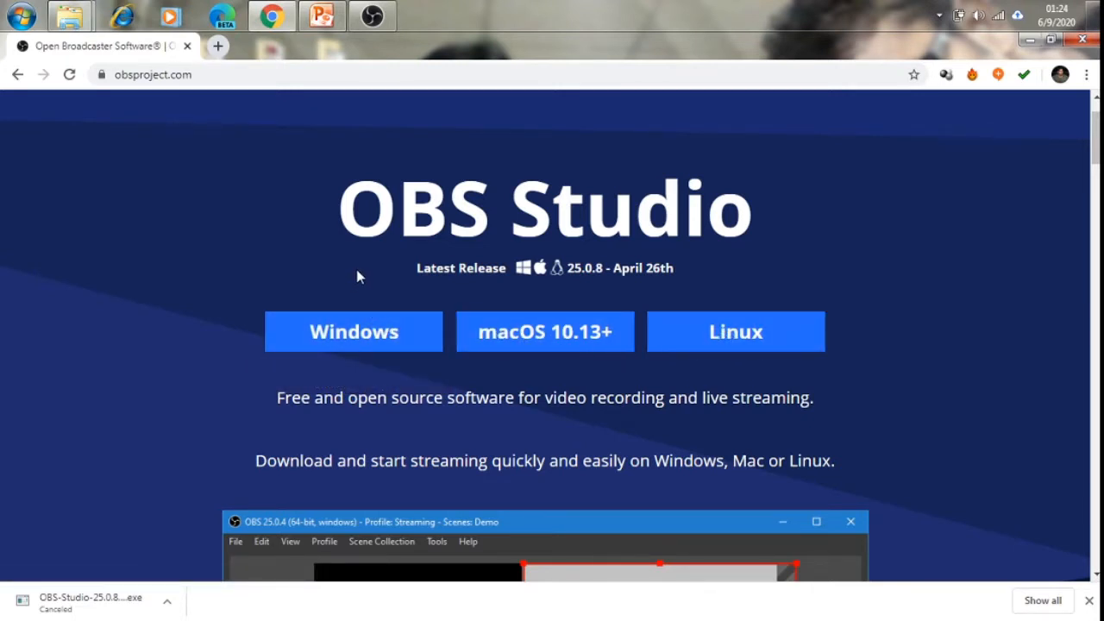
{"action": "left_click", "coordinate": [365, 337]}
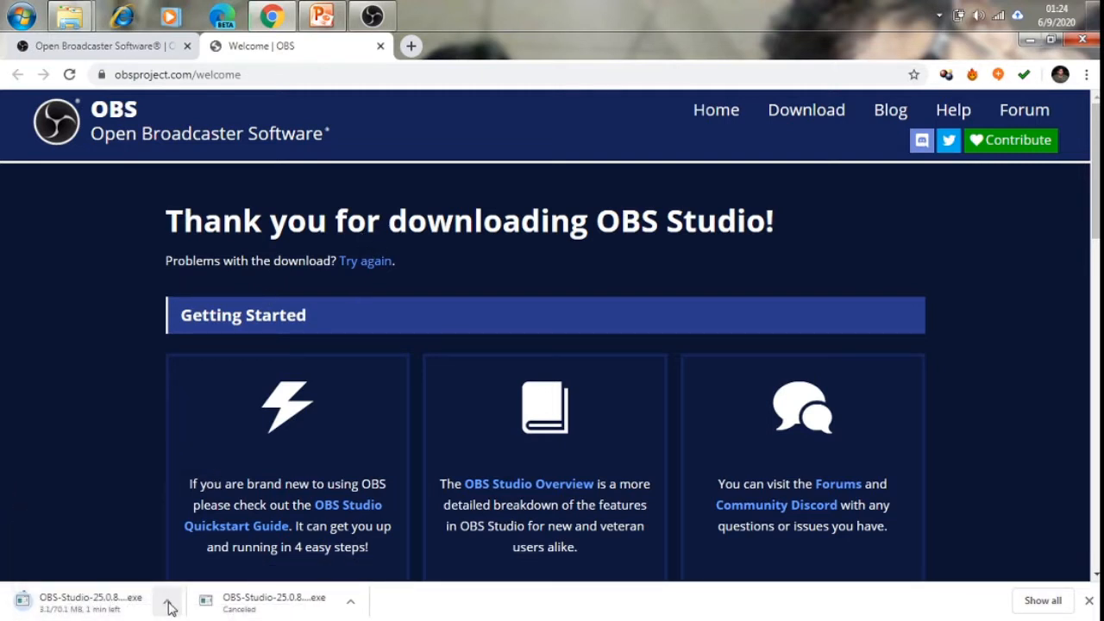
{"action": "left_click", "coordinate": [169, 606]}
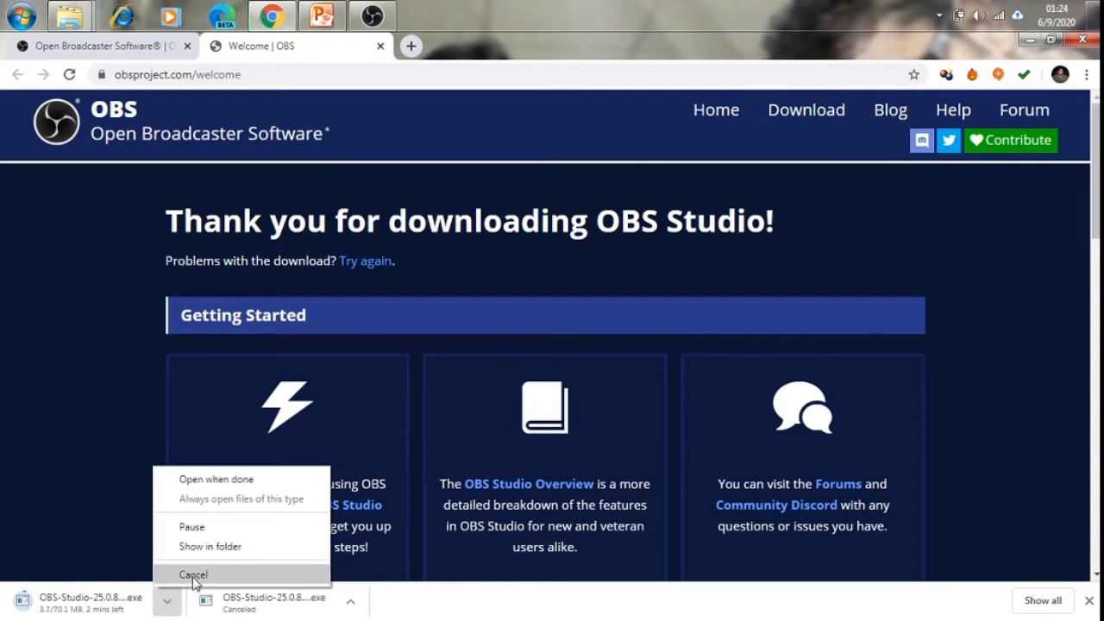
{"action": "left_click", "coordinate": [194, 576]}
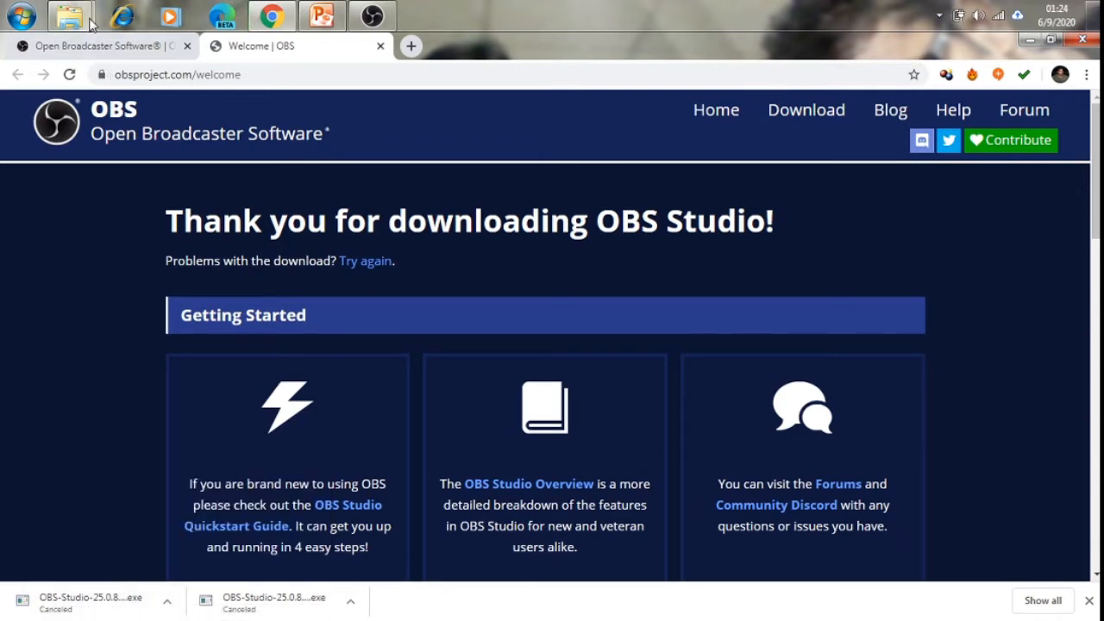
Try to run OBS-Studio-25.0.4-Full-Installer-x64 from the MOOC-FDP-Tools folder in File Explorer.
{"action": "mouse_move", "coordinate": [69, 17]}
{"action": "left_click", "coordinate": [151, 74]}
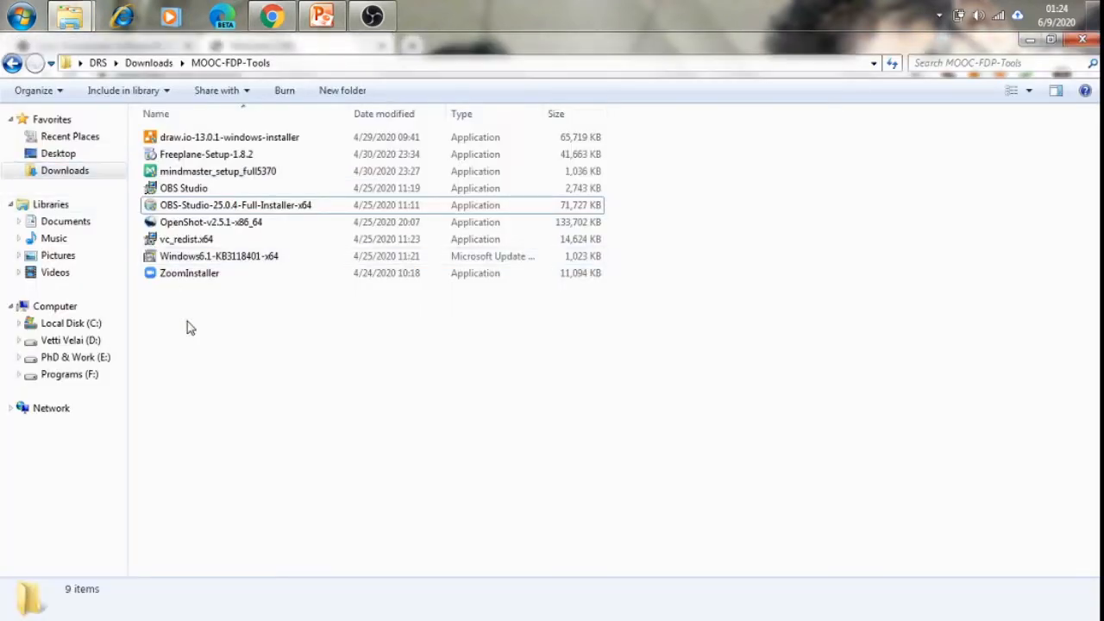
{"action": "double_click", "coordinate": [213, 209]}
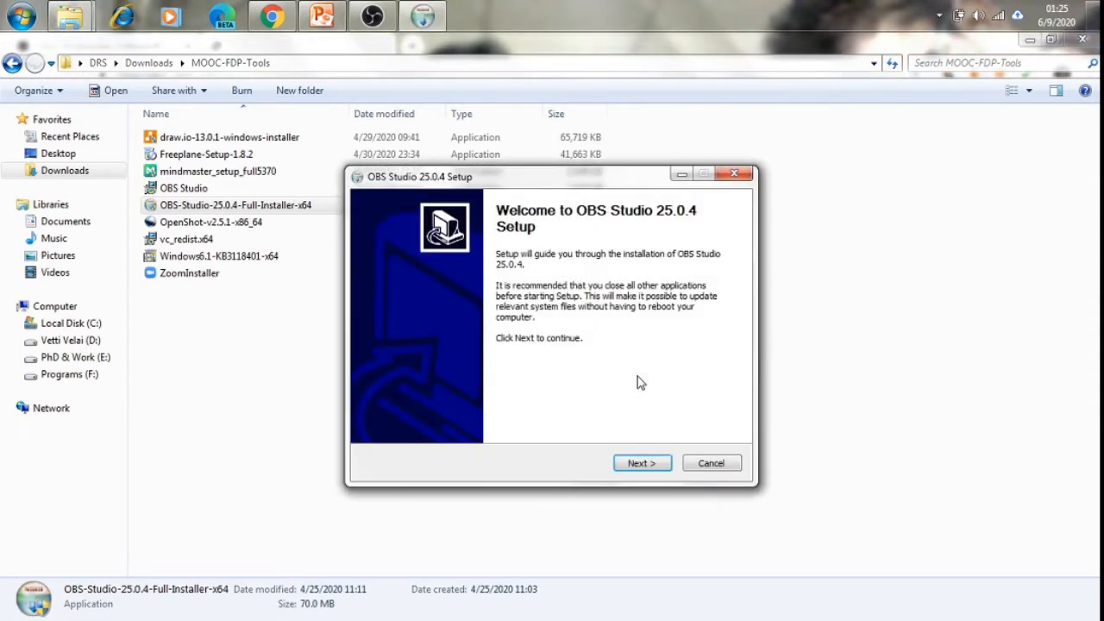
{"action": "left_click_drag", "start_coordinate": [576, 185], "coordinate": [437, 164]}
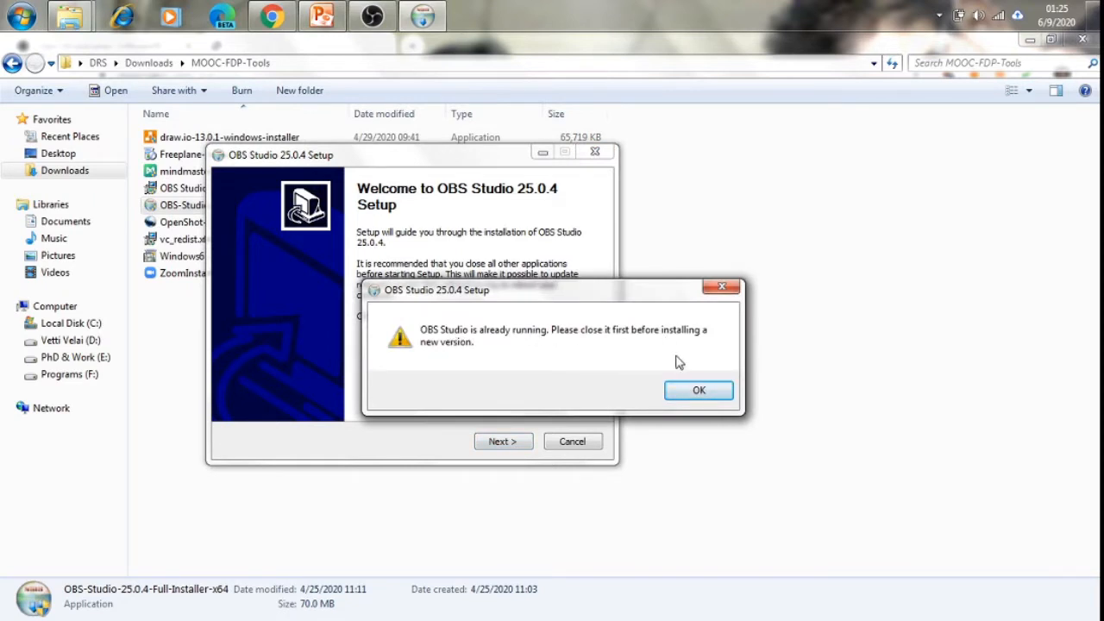
{"action": "left_click", "coordinate": [722, 290]}
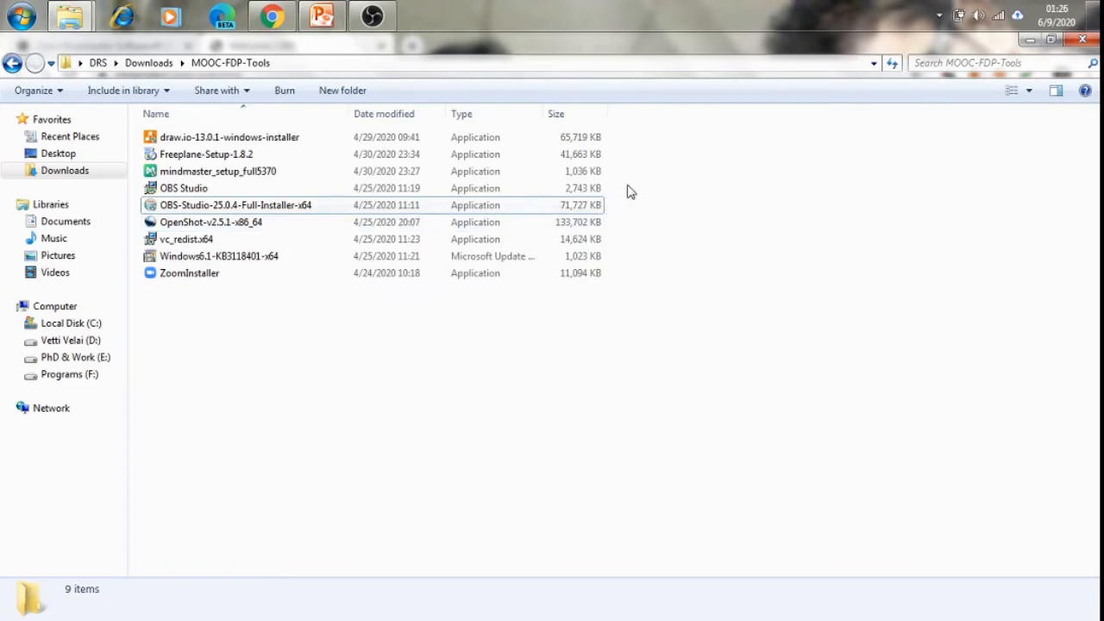
Minimize the folder and browser windows and show OBS Studio in a maximized window.
{"action": "left_click", "coordinate": [1026, 41]}
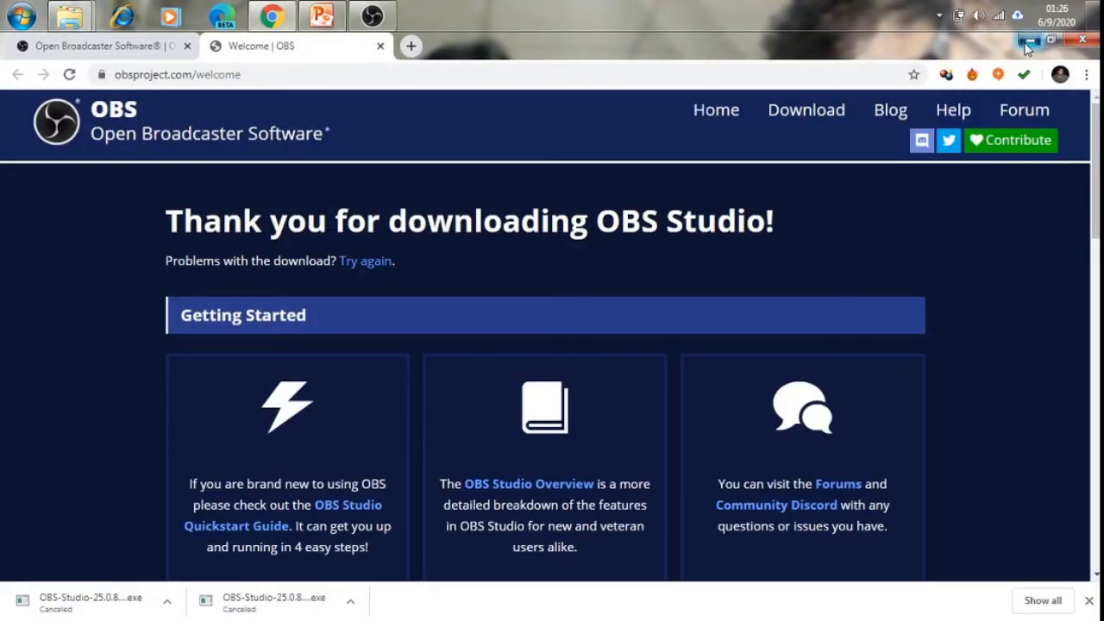
{"action": "left_click", "coordinate": [1029, 41]}
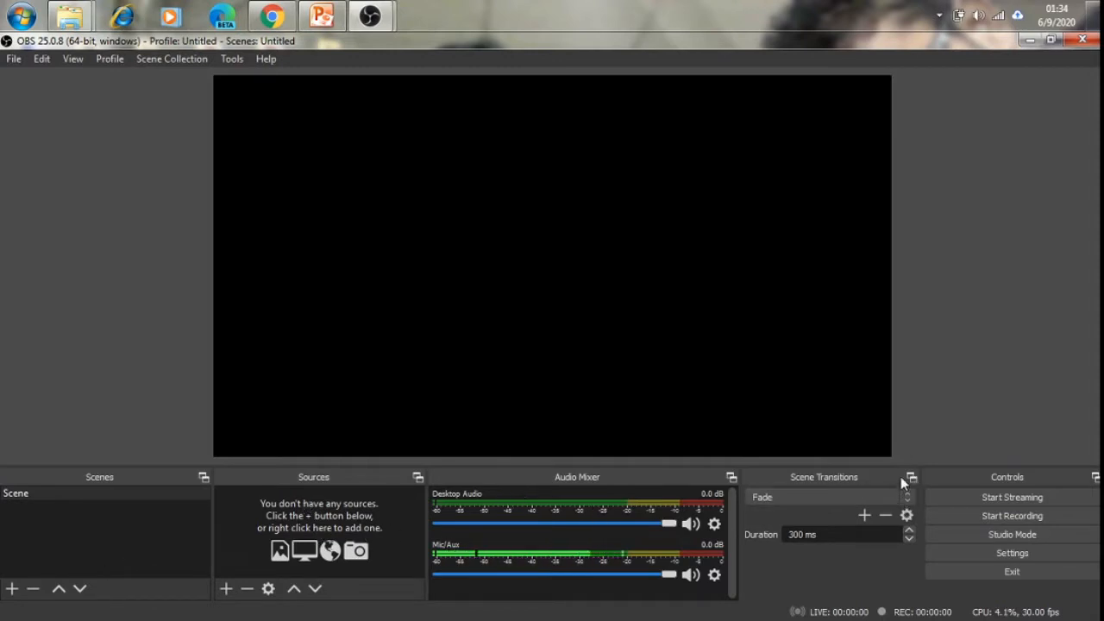
{"action": "left_click_drag", "start_coordinate": [1014, 40], "coordinate": [316, 74]}
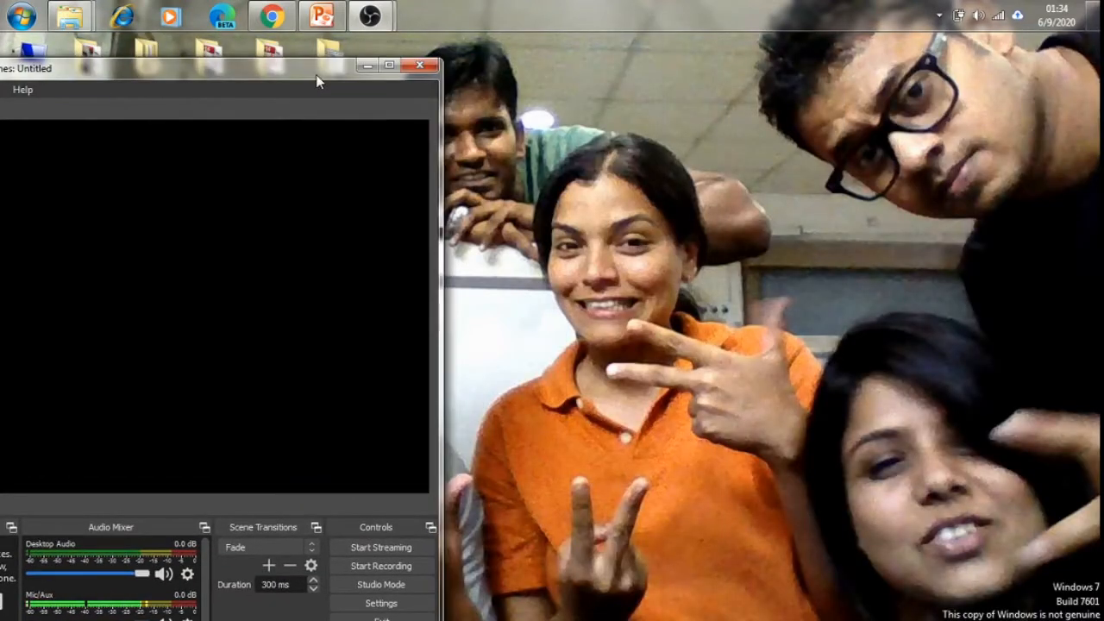
{"action": "left_click", "coordinate": [389, 65]}
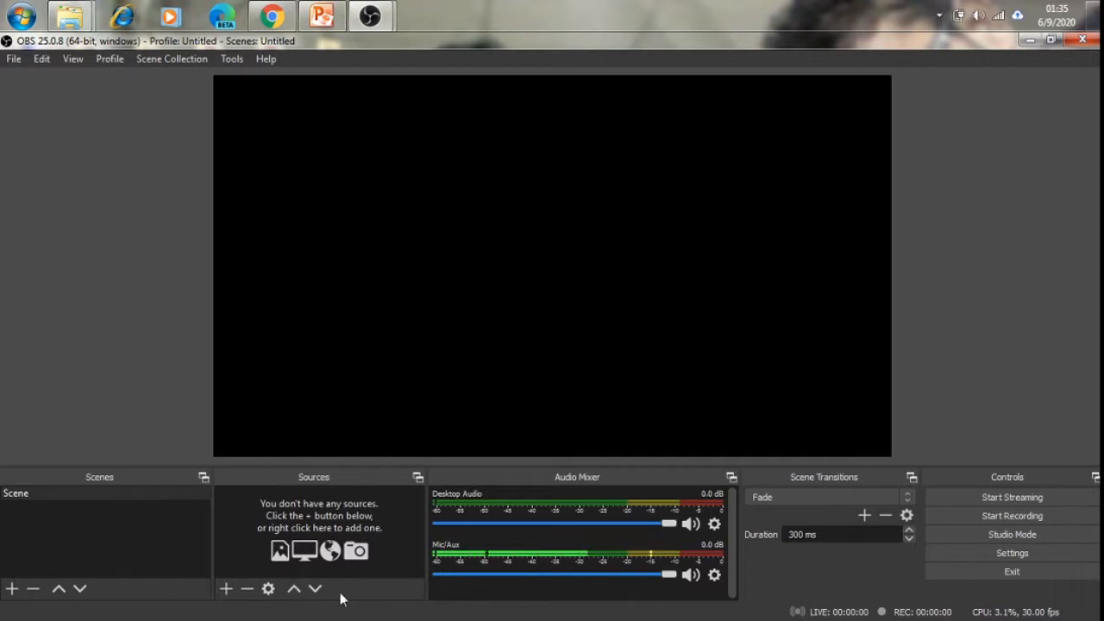
Add a new visible Video Capture Device source to the scene, using the Lenovo EasyCamera with its default settings.
{"action": "left_click", "coordinate": [225, 590]}
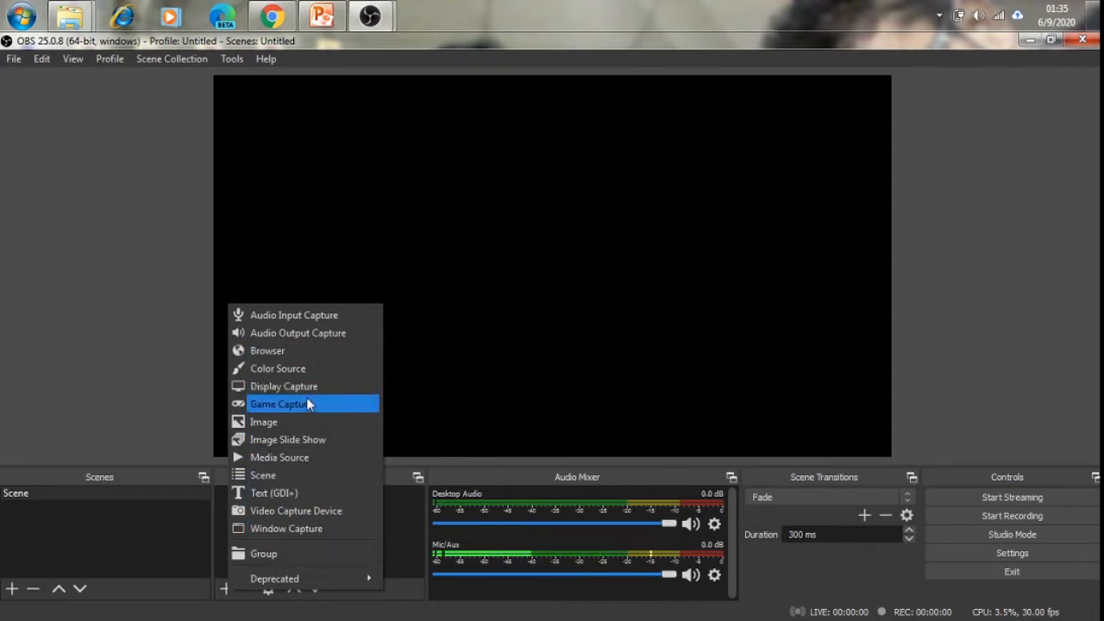
{"action": "left_click", "coordinate": [403, 594]}
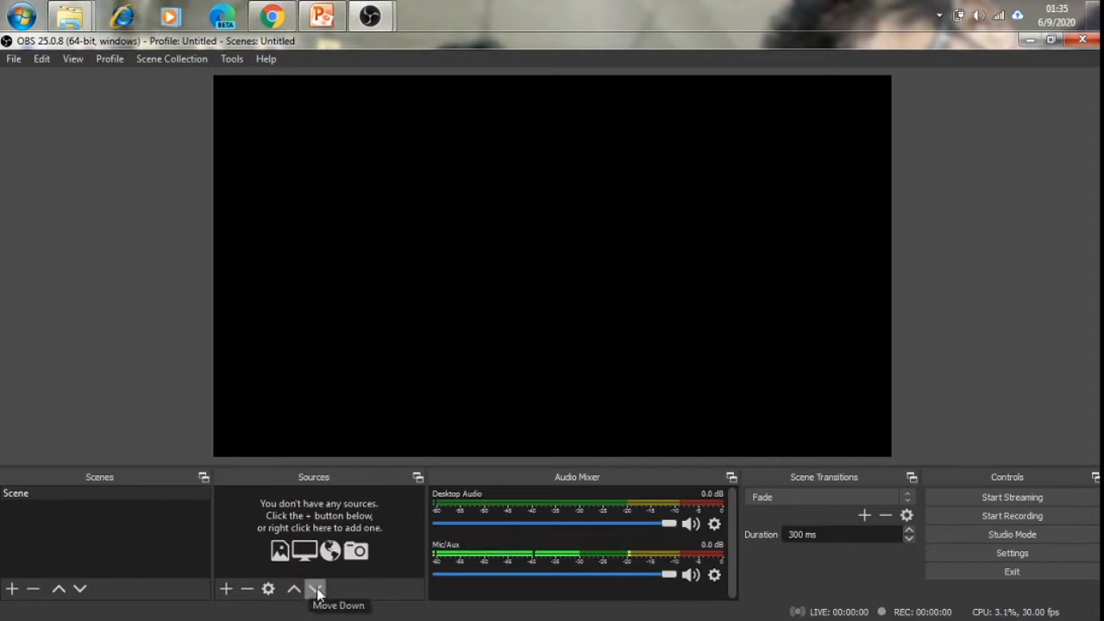
{"action": "left_click", "coordinate": [227, 589]}
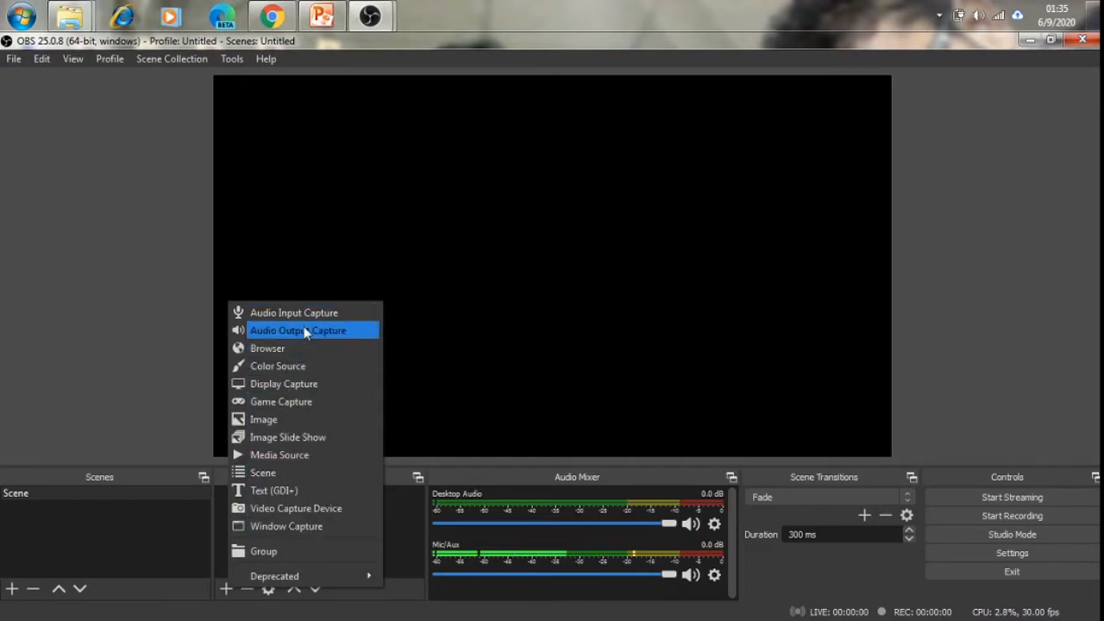
{"action": "left_click", "coordinate": [303, 510]}
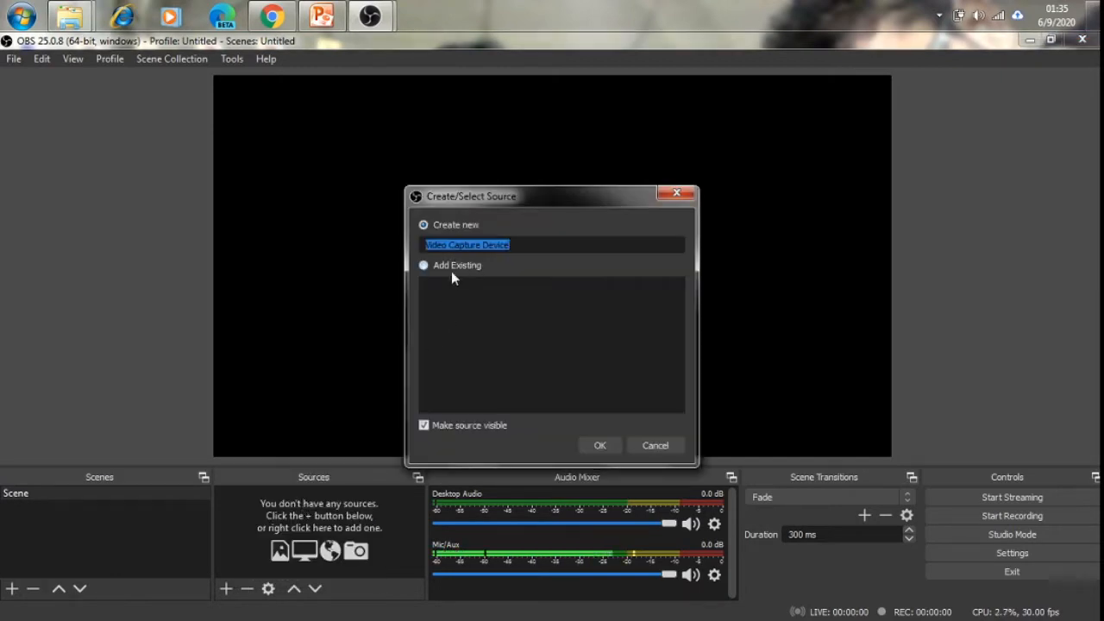
{"action": "left_click_drag", "start_coordinate": [499, 196], "coordinate": [469, 152]}
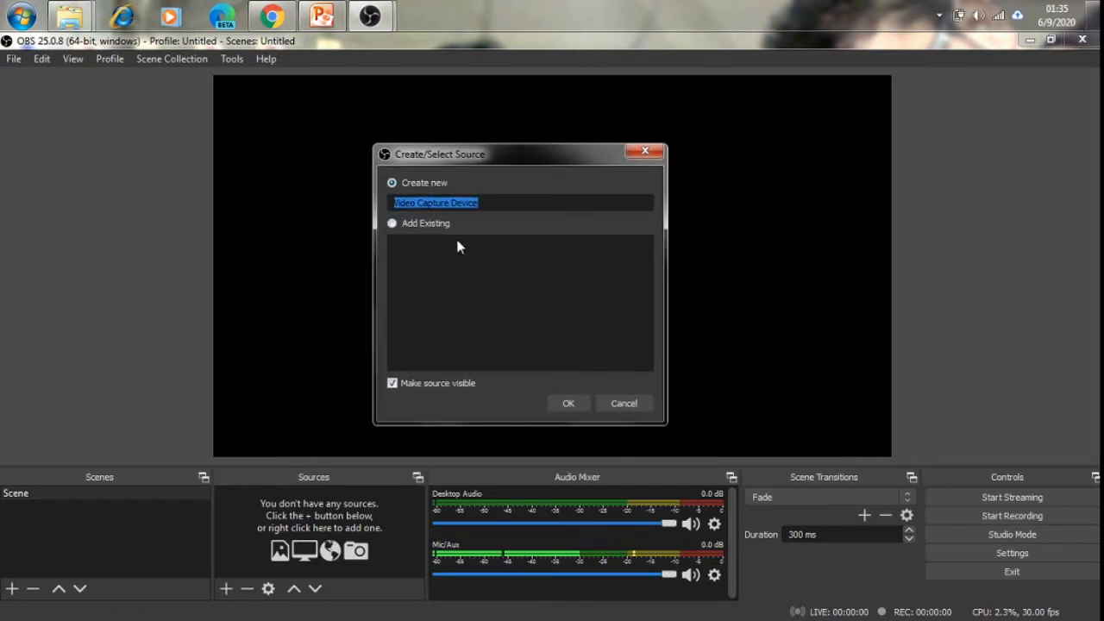
{"action": "left_click", "coordinate": [565, 403]}
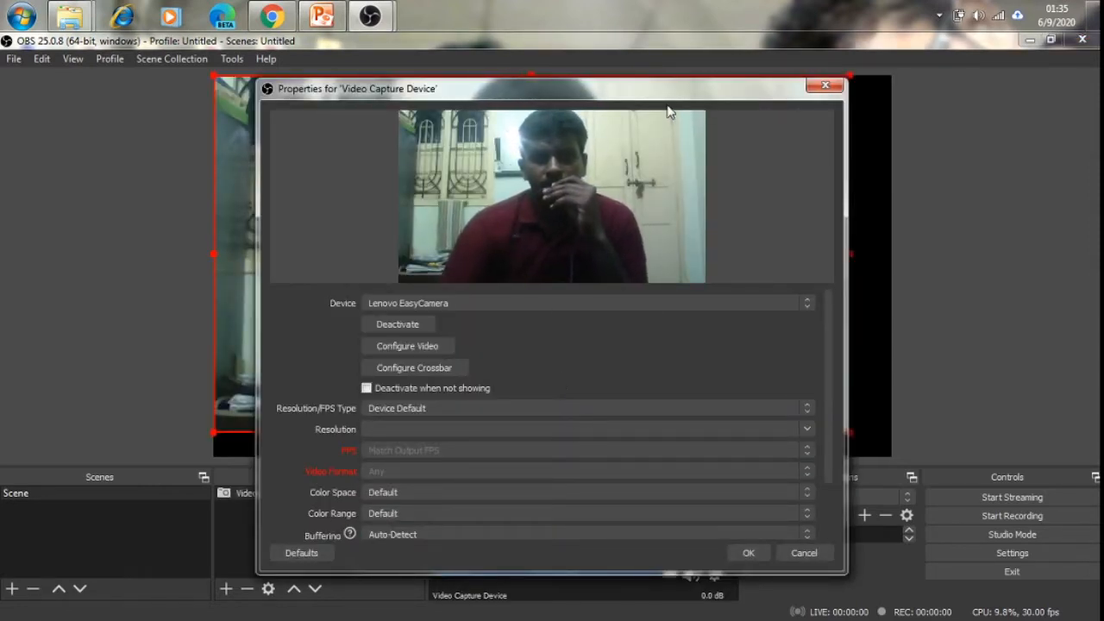
{"action": "left_click_drag", "start_coordinate": [665, 100], "coordinate": [417, 103]}
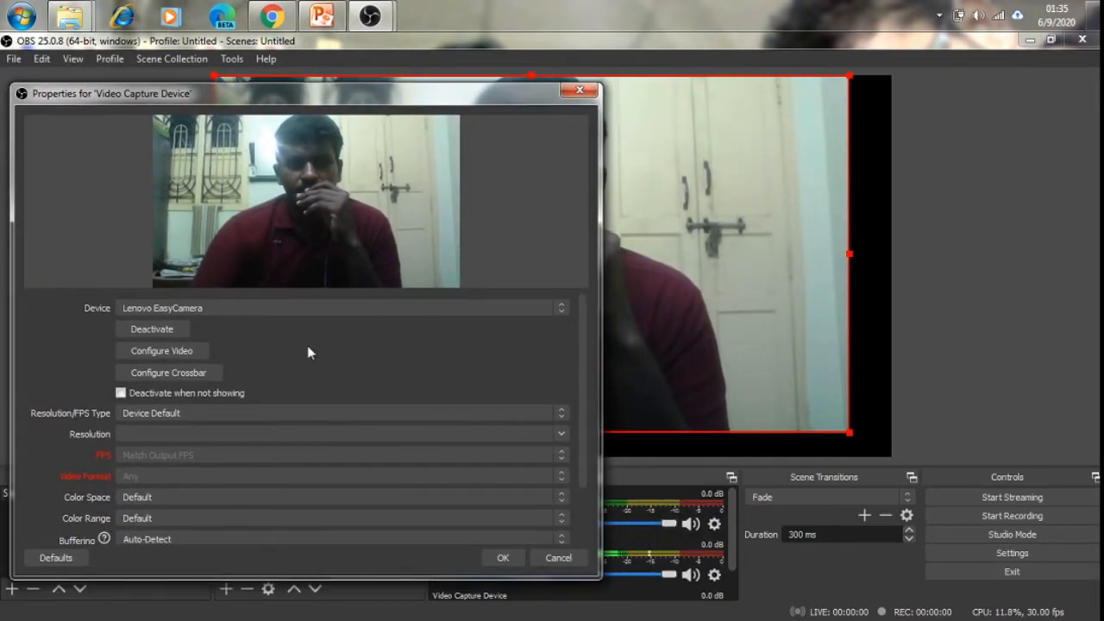
{"action": "left_click", "coordinate": [494, 557]}
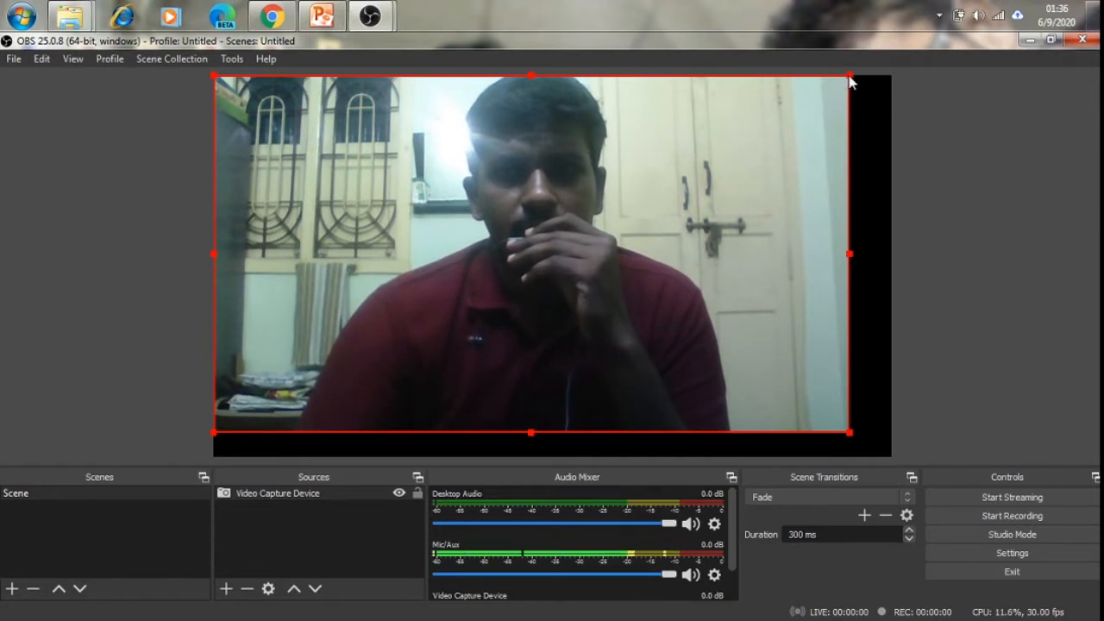
Shrink the webcam source to roughly a fifth of the canvas width and place it in the canvas's lower-right corner.
{"action": "left_click_drag", "start_coordinate": [849, 77], "coordinate": [408, 399]}
{"action": "left_click_drag", "start_coordinate": [320, 389], "coordinate": [358, 157]}
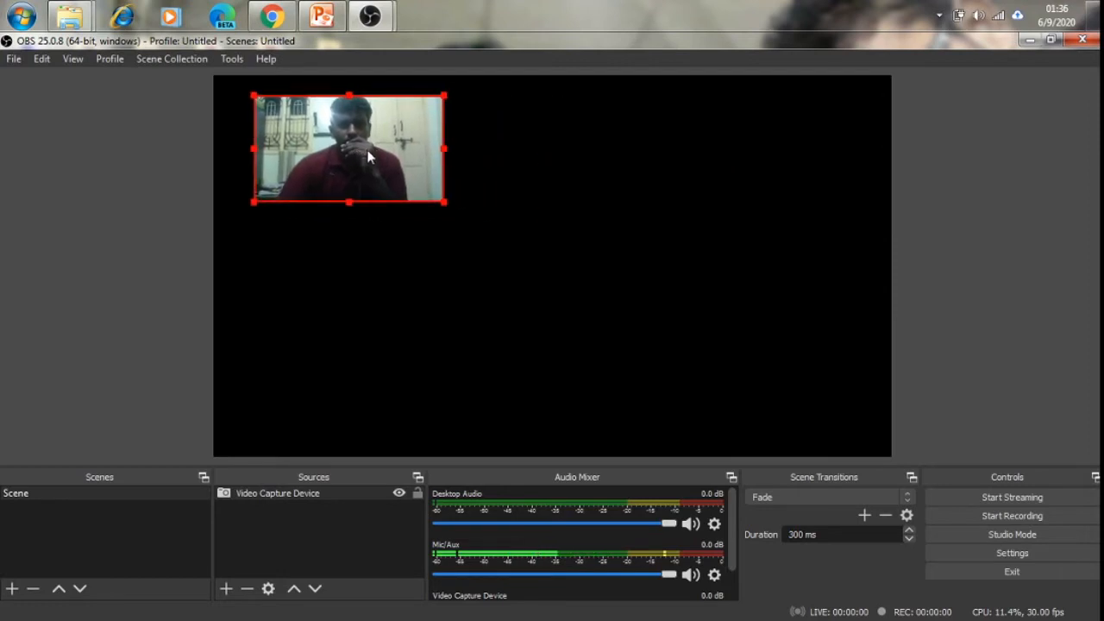
{"action": "left_click_drag", "start_coordinate": [444, 204], "coordinate": [404, 176]}
{"action": "left_click_drag", "start_coordinate": [330, 145], "coordinate": [794, 411]}
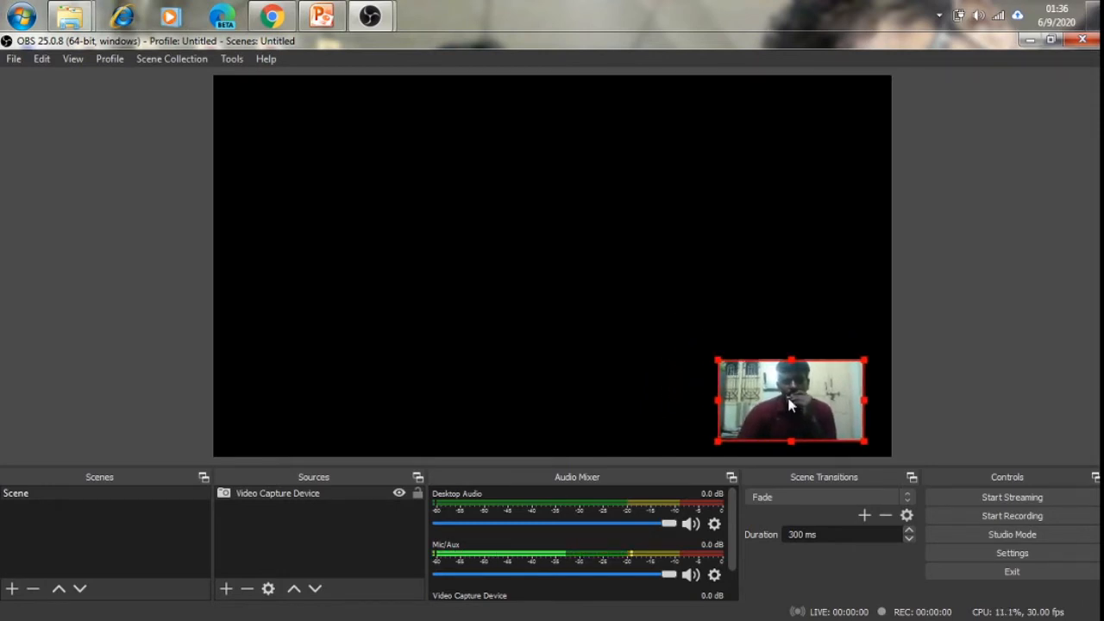
{"action": "left_click_drag", "start_coordinate": [786, 404], "coordinate": [802, 399]}
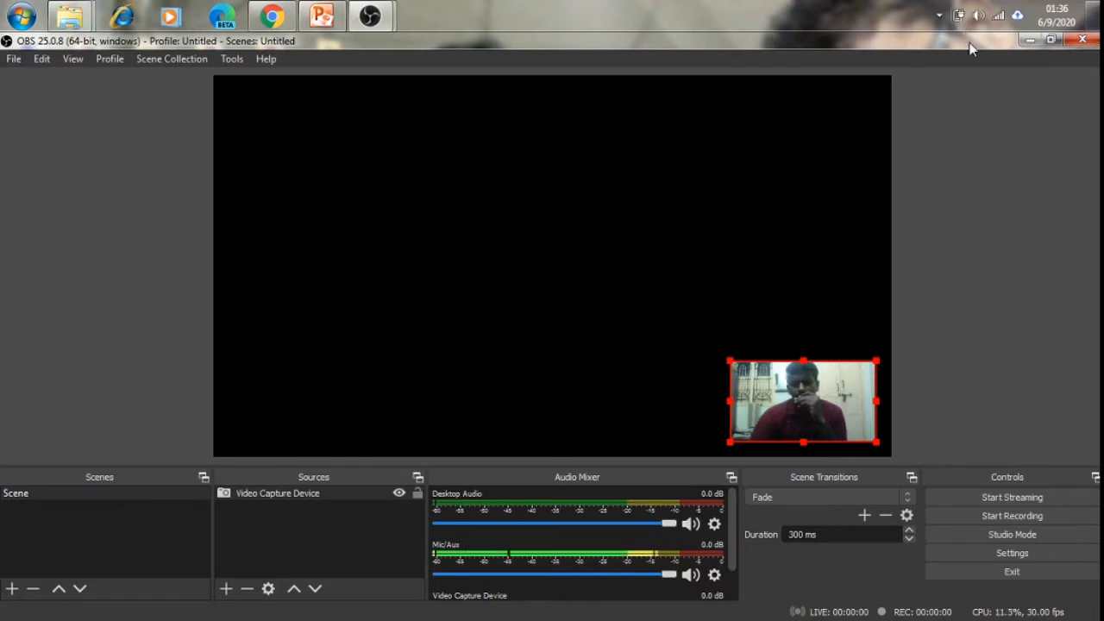
Record a short test clip of the scene with the webcam overlay and stop the recording.
{"action": "left_click", "coordinate": [1050, 40]}
{"action": "left_click", "coordinate": [410, 568]}
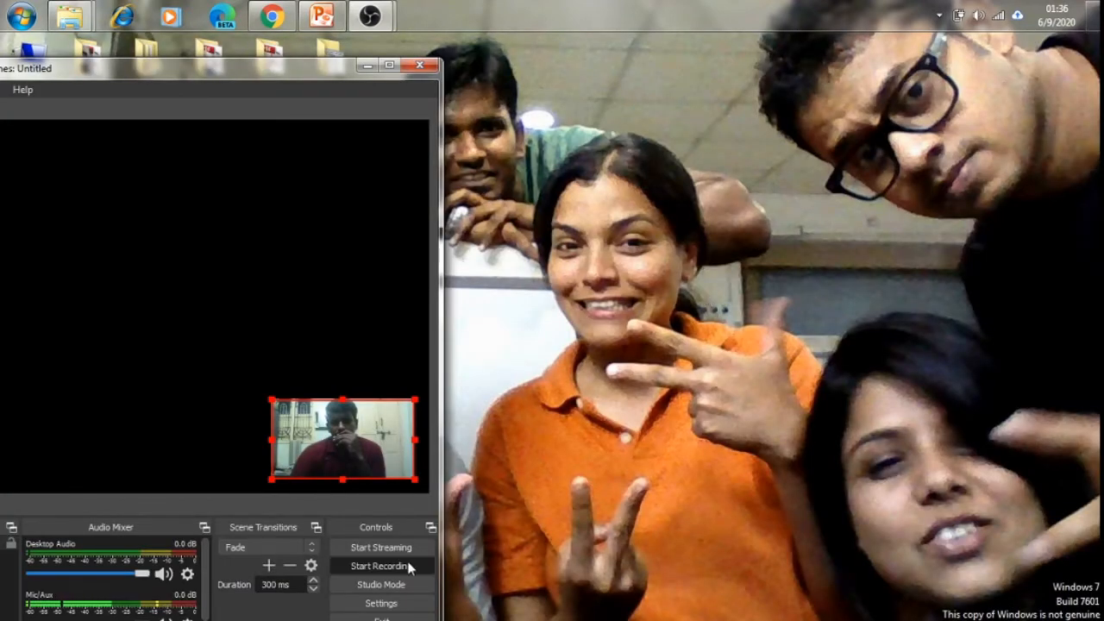
{"action": "left_click", "coordinate": [391, 66]}
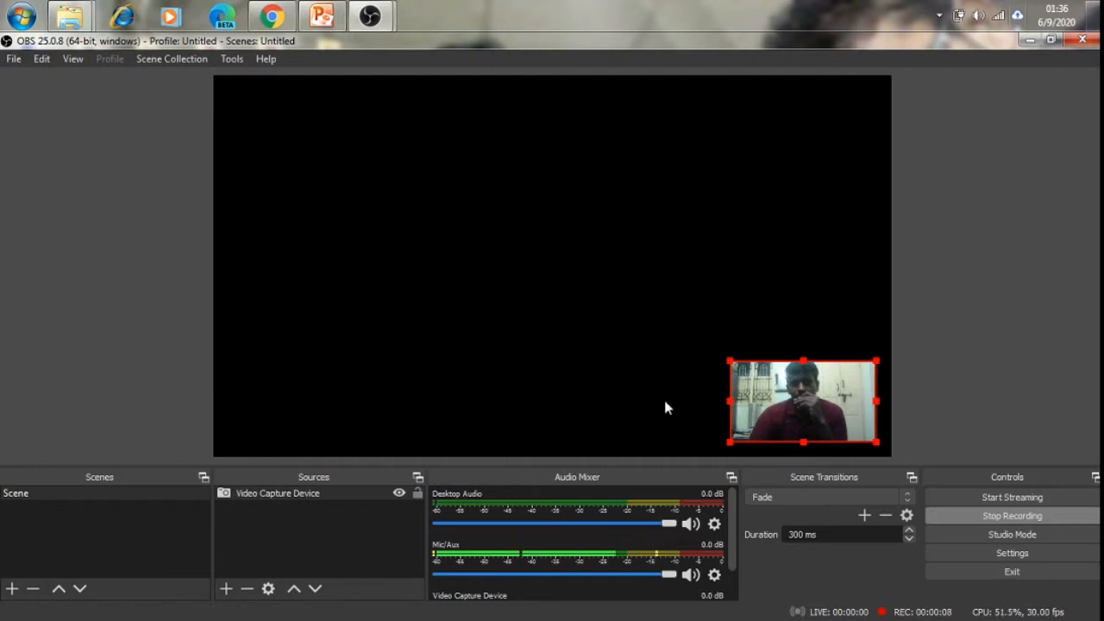
{"action": "left_click", "coordinate": [1051, 40]}
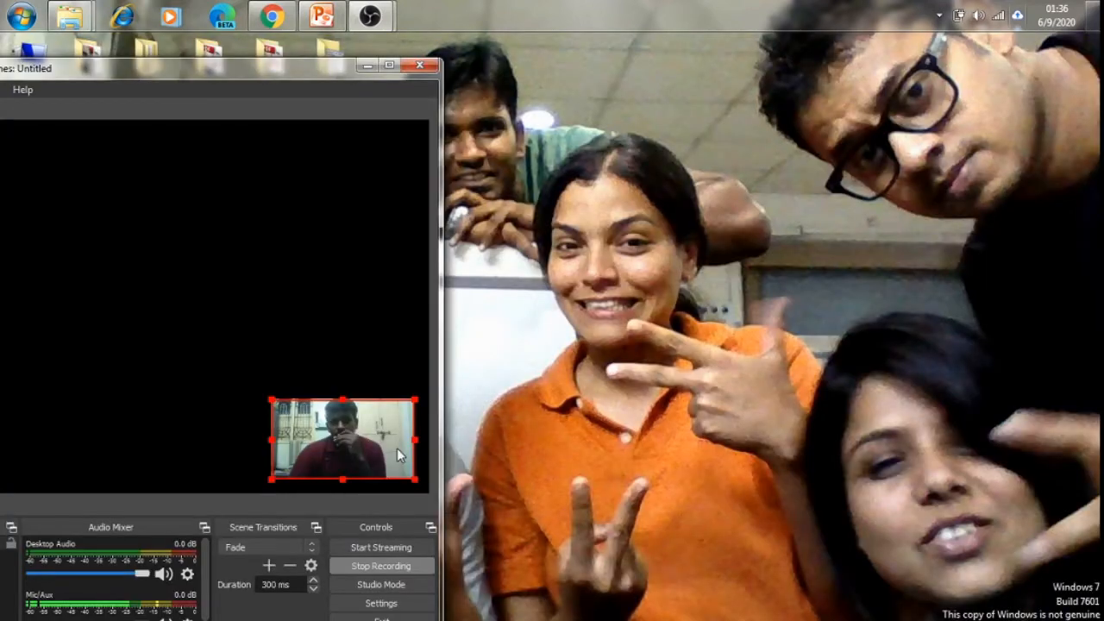
{"action": "left_click", "coordinate": [381, 566]}
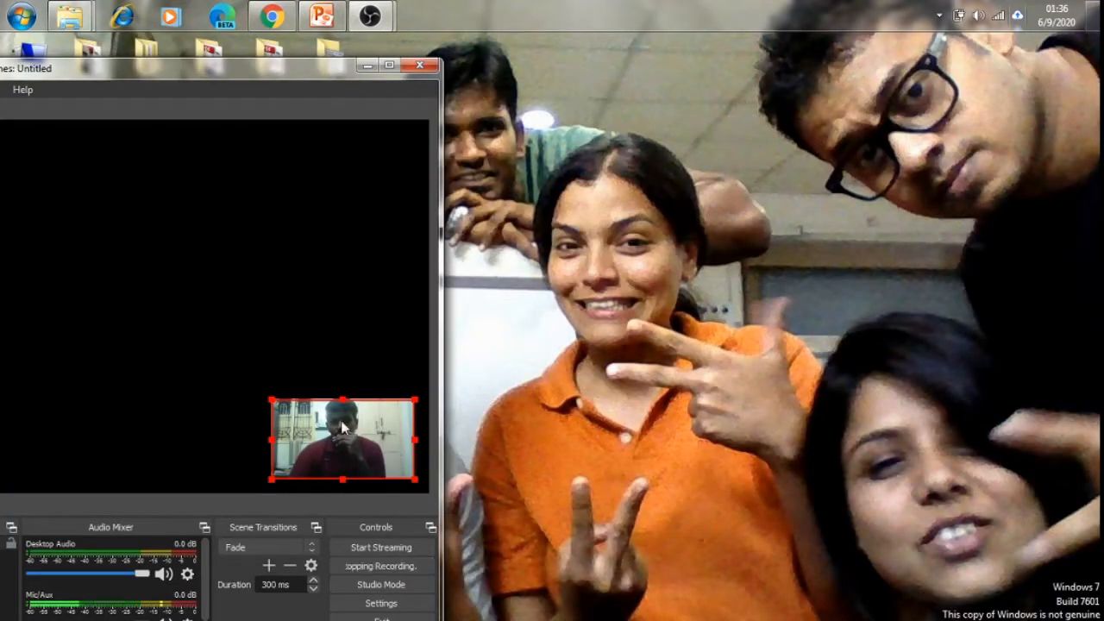
{"action": "left_click", "coordinate": [389, 64]}
Show the folder containing the OBS recordings in a maximized window.
{"action": "left_click", "coordinate": [19, 63]}
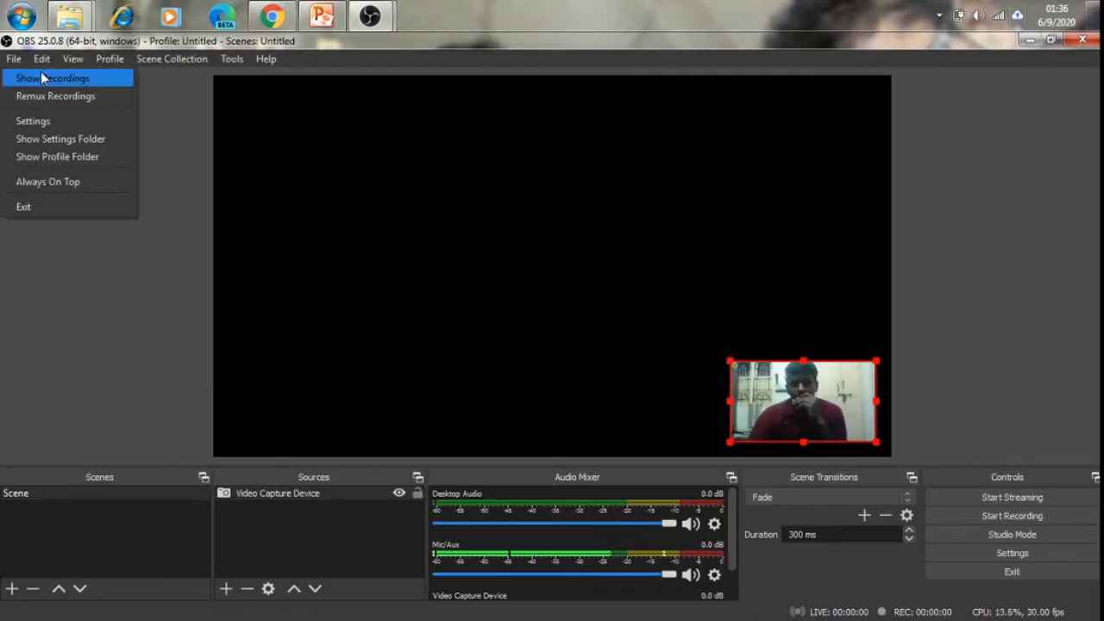
{"action": "left_click", "coordinate": [38, 79]}
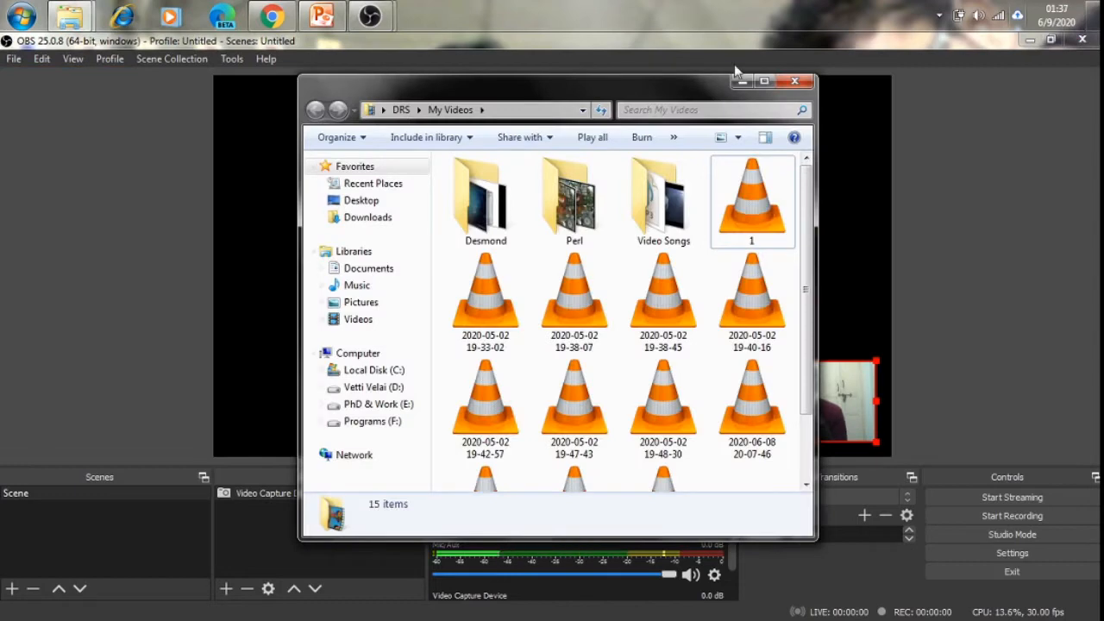
{"action": "left_click", "coordinate": [764, 80]}
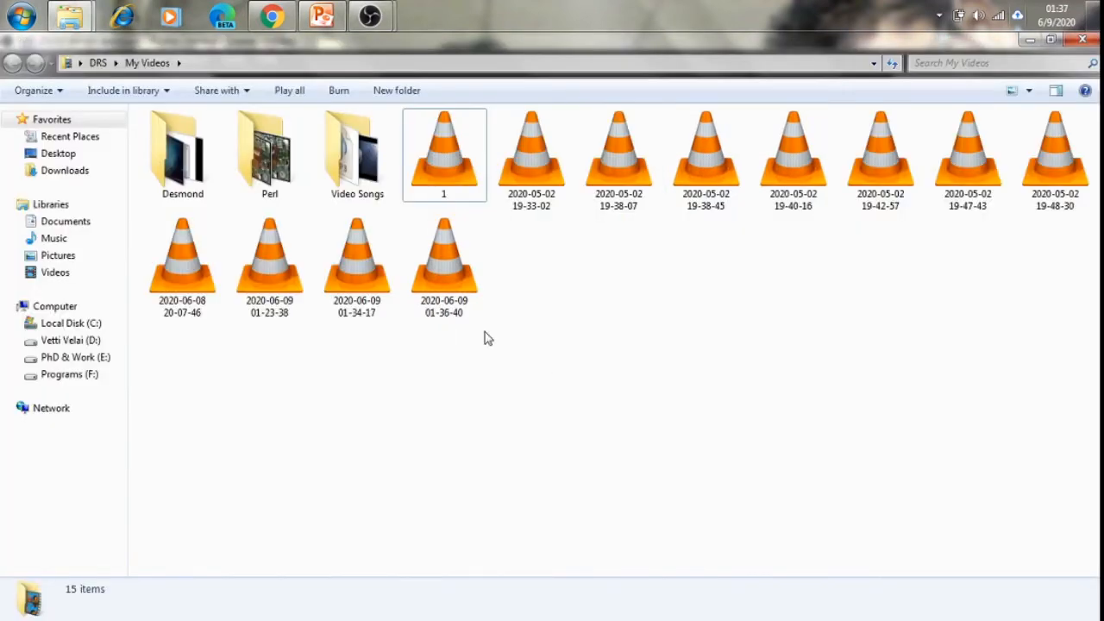
{"action": "double_click", "coordinate": [447, 297]}
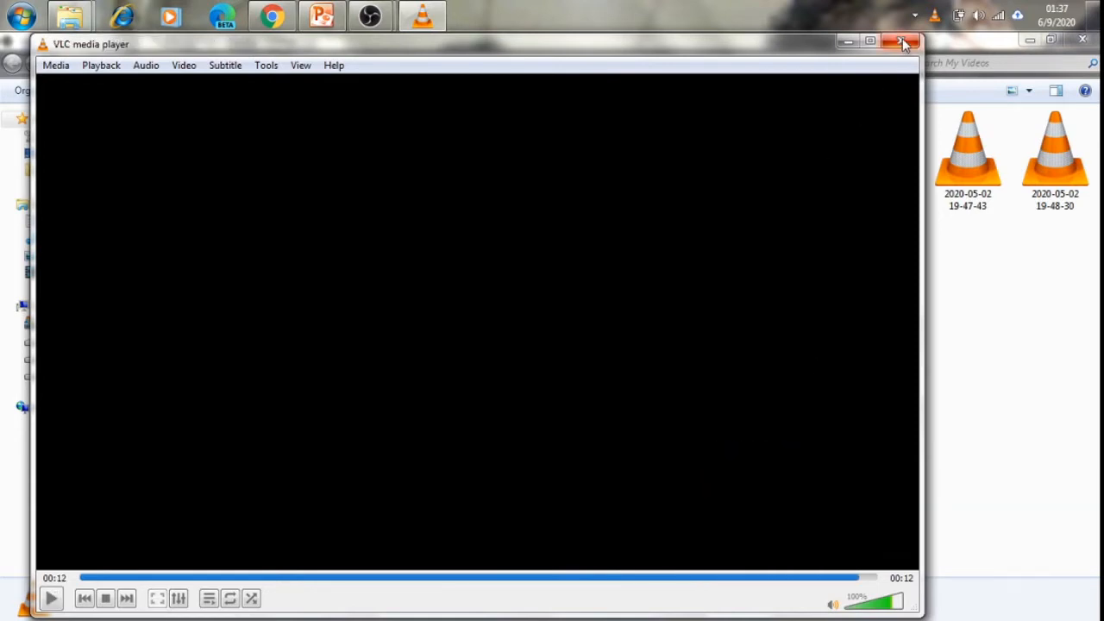
{"action": "left_click_drag", "start_coordinate": [959, 42], "coordinate": [778, 61]}
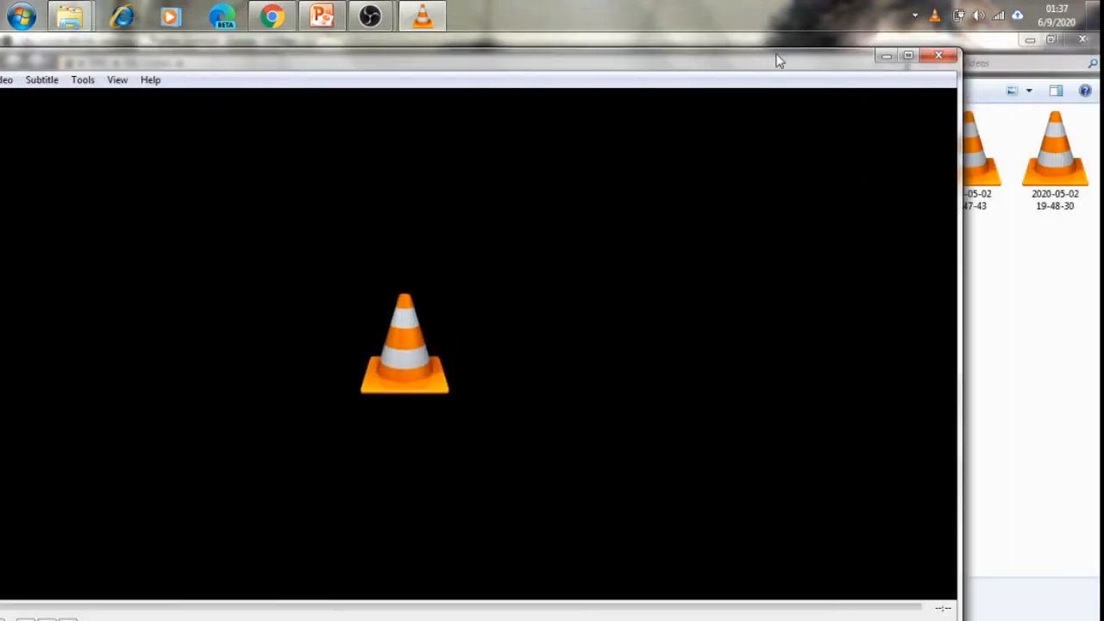
{"action": "left_click", "coordinate": [939, 55]}
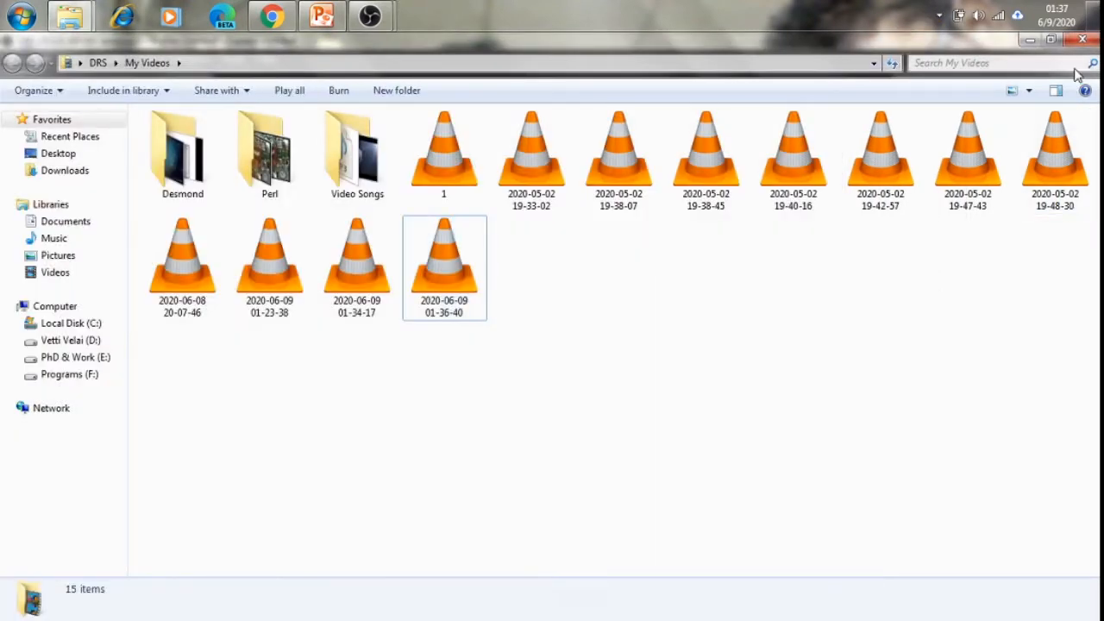
{"action": "left_click", "coordinate": [1081, 41]}
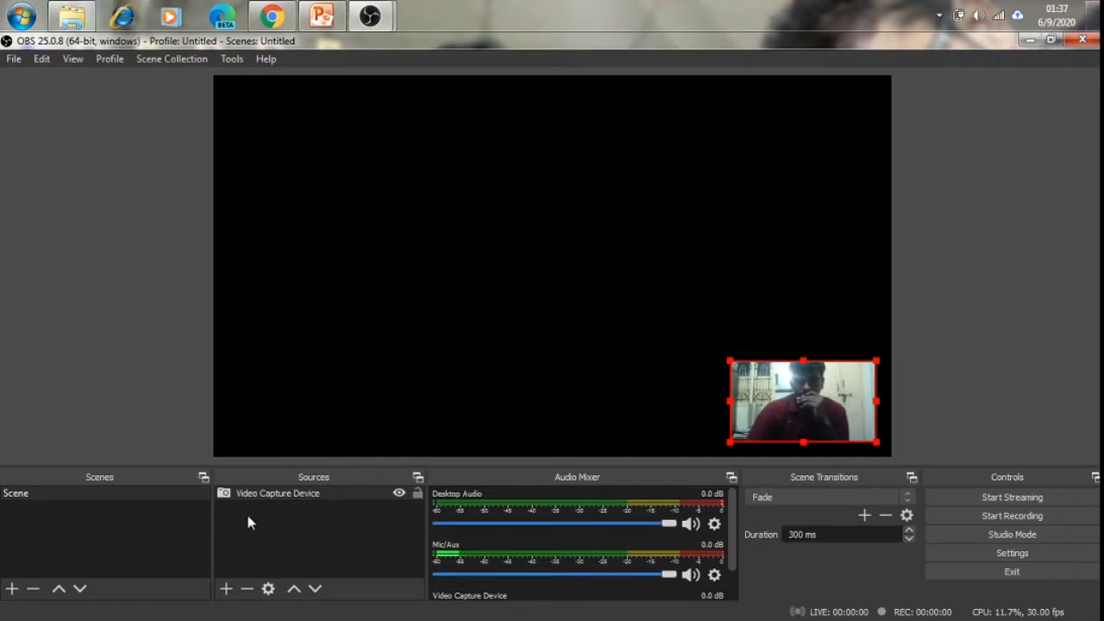
Close the Basics of Bioinformatics presentation in PowerPoint and remove the Video Capture Device source from the OBS scene.
{"action": "left_click", "coordinate": [318, 17]}
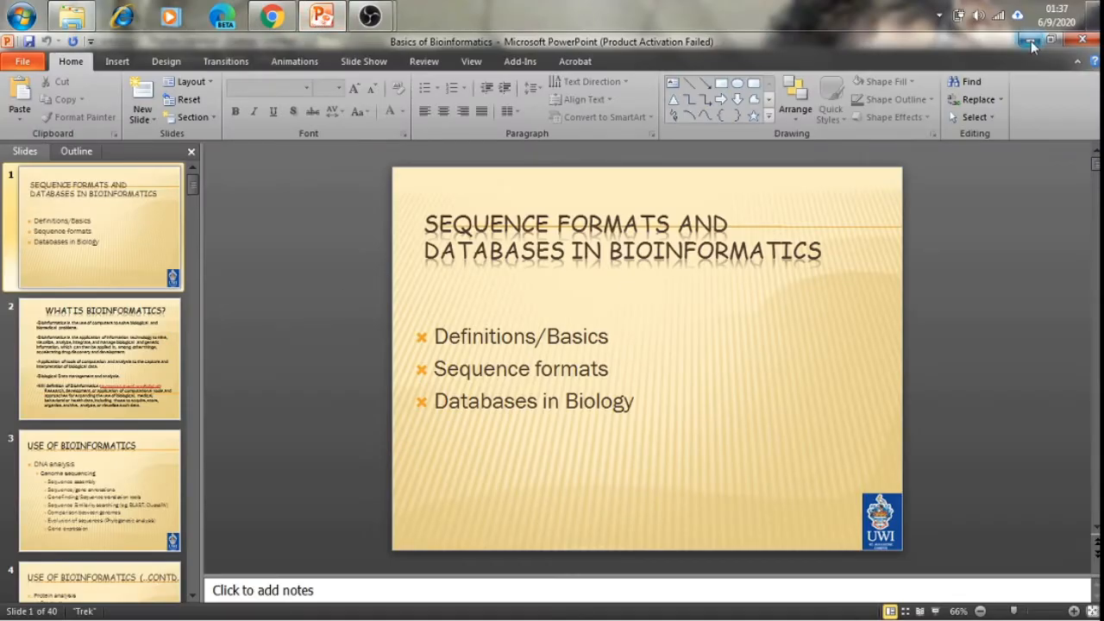
{"action": "left_click", "coordinate": [1074, 40]}
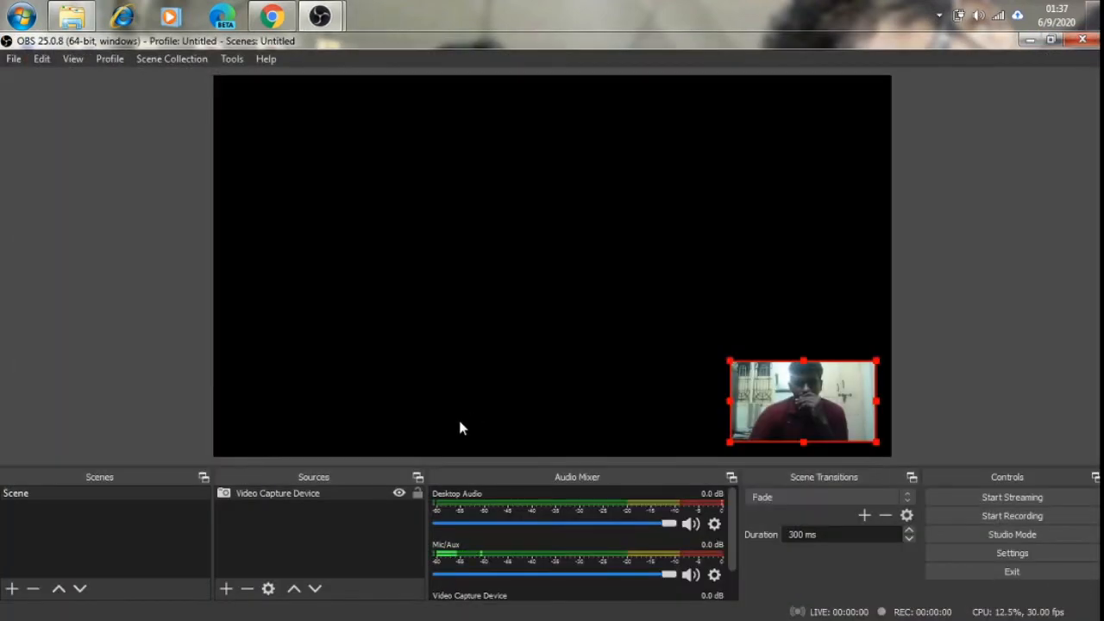
{"action": "left_click", "coordinate": [247, 589]}
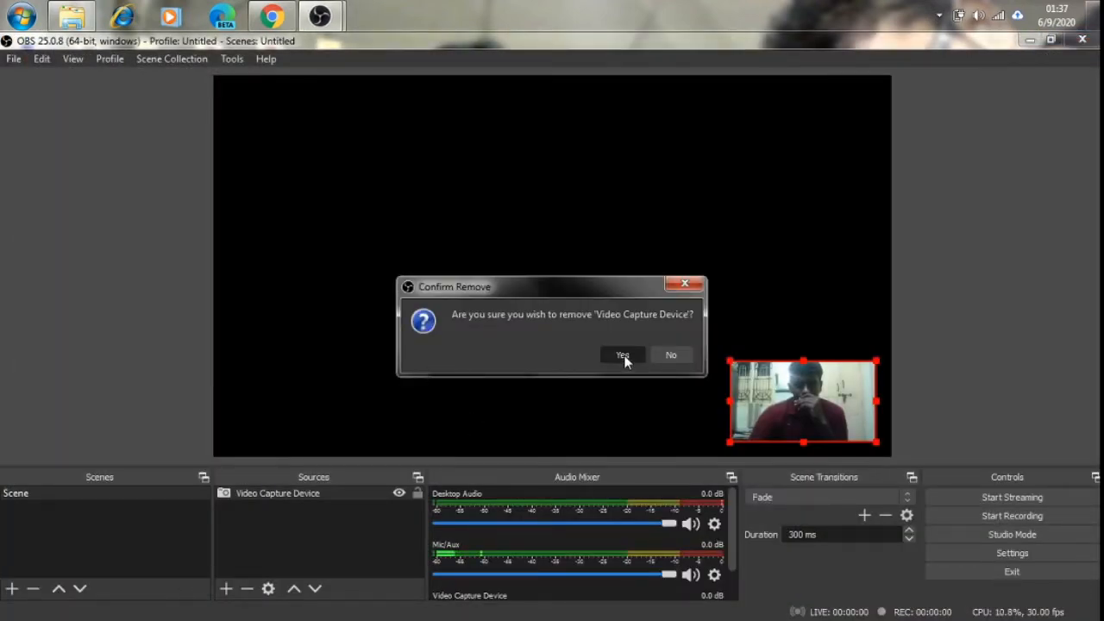
{"action": "left_click", "coordinate": [623, 356]}
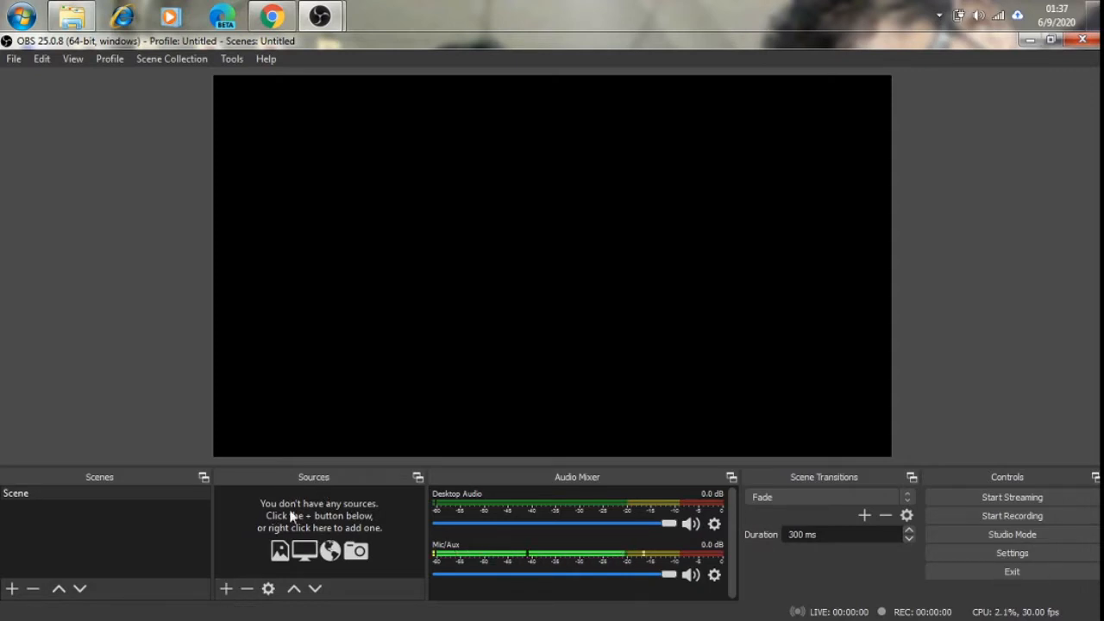
Add a new visible Image source to the scene under its default name.
{"action": "left_click", "coordinate": [226, 588]}
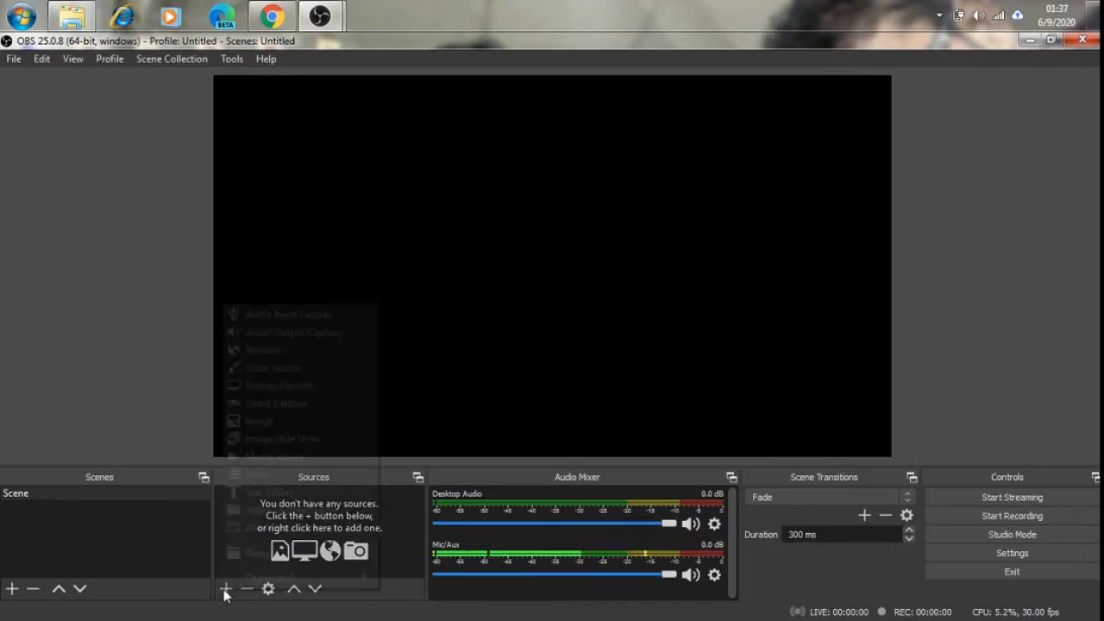
{"action": "left_click", "coordinate": [257, 420]}
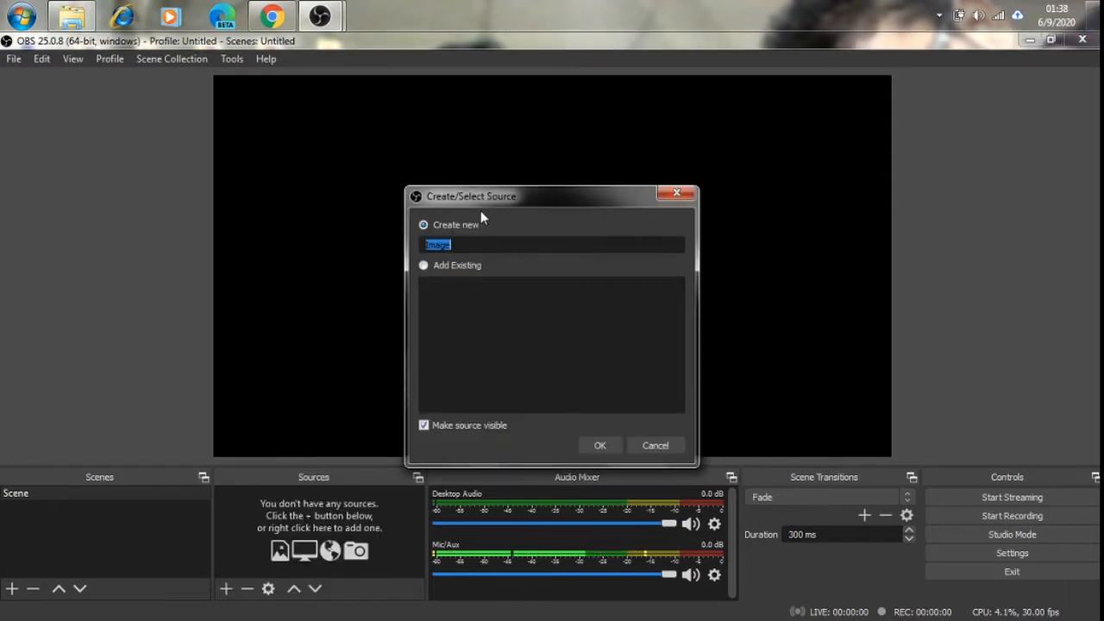
{"action": "left_click_drag", "start_coordinate": [486, 208], "coordinate": [412, 170]}
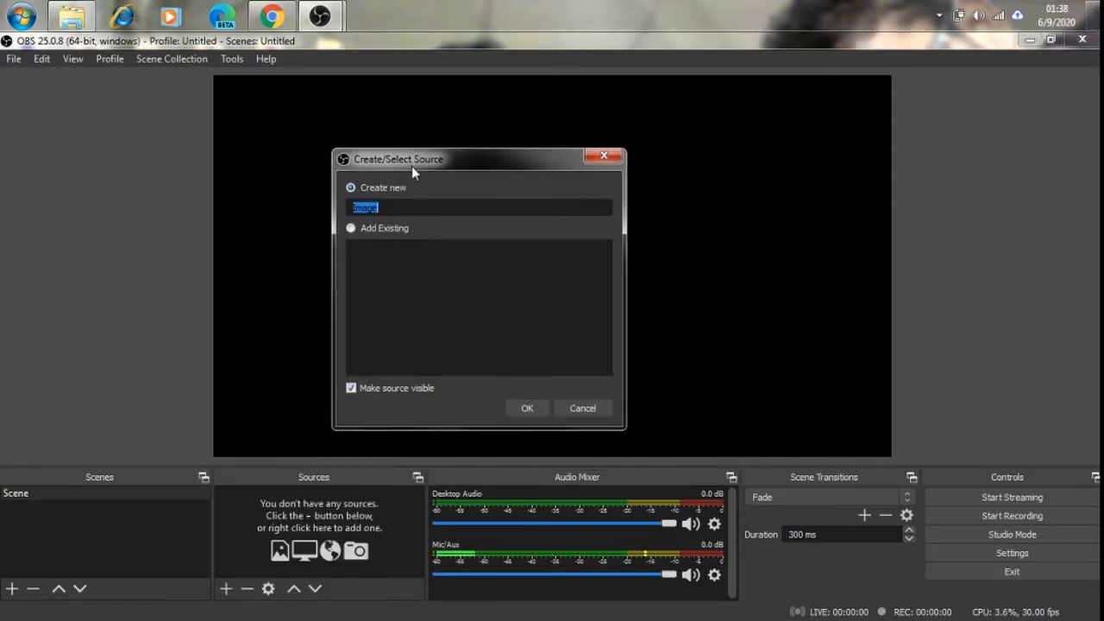
{"action": "left_click", "coordinate": [527, 408]}
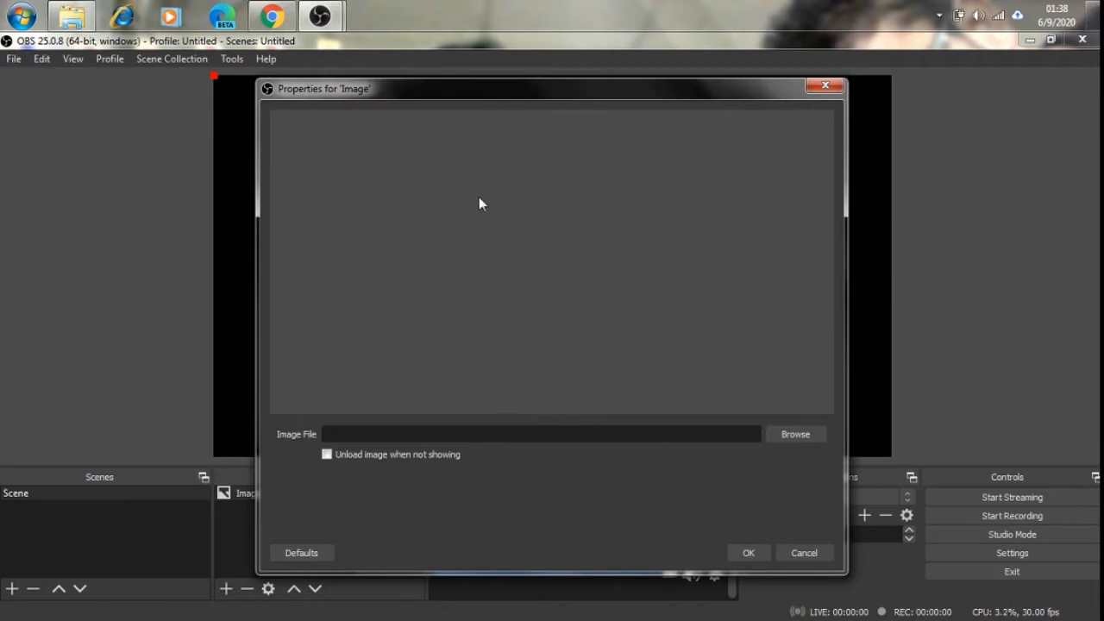
{"action": "left_click_drag", "start_coordinate": [479, 93], "coordinate": [351, 94]}
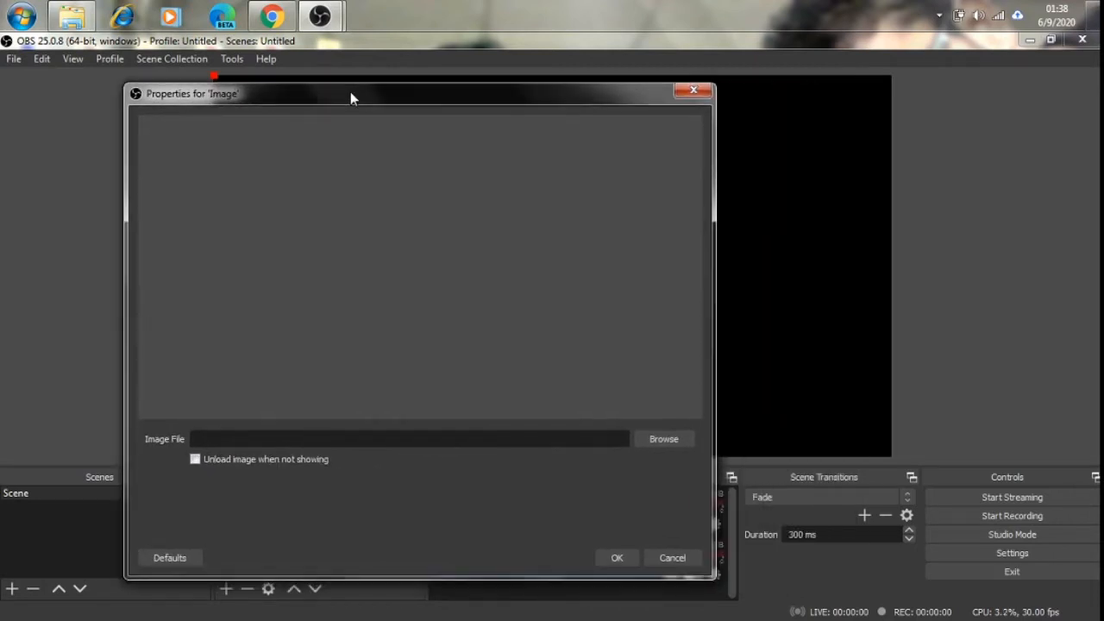
Load Desert.jpg from the Sample Pictures folder as the source's image file and accept the properties.
{"action": "left_click", "coordinate": [661, 439]}
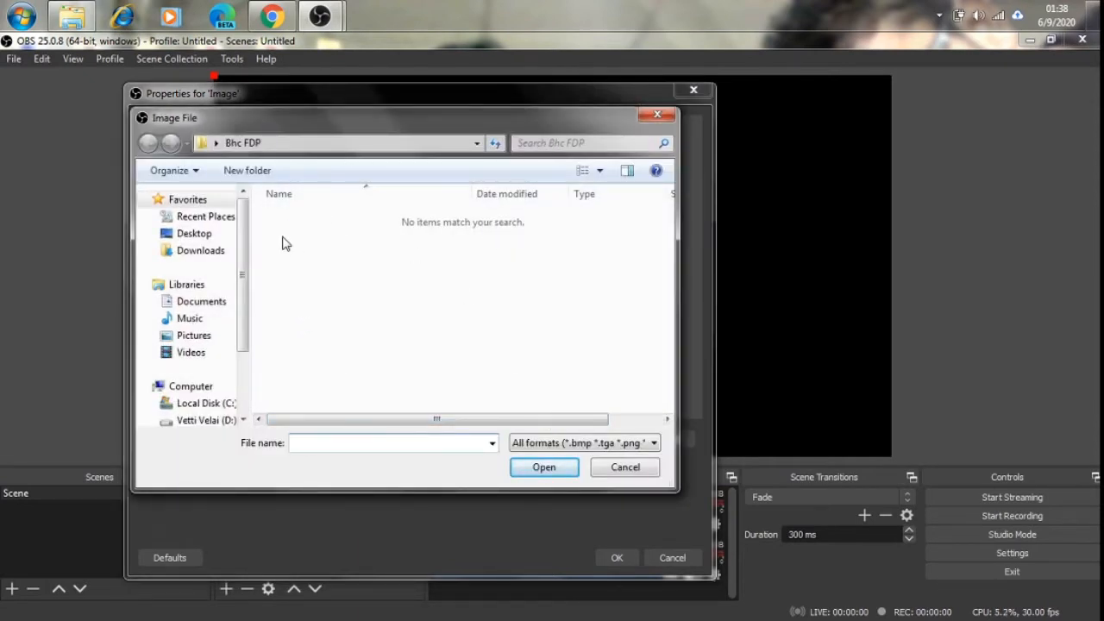
{"action": "left_click_drag", "start_coordinate": [245, 269], "coordinate": [262, 244]}
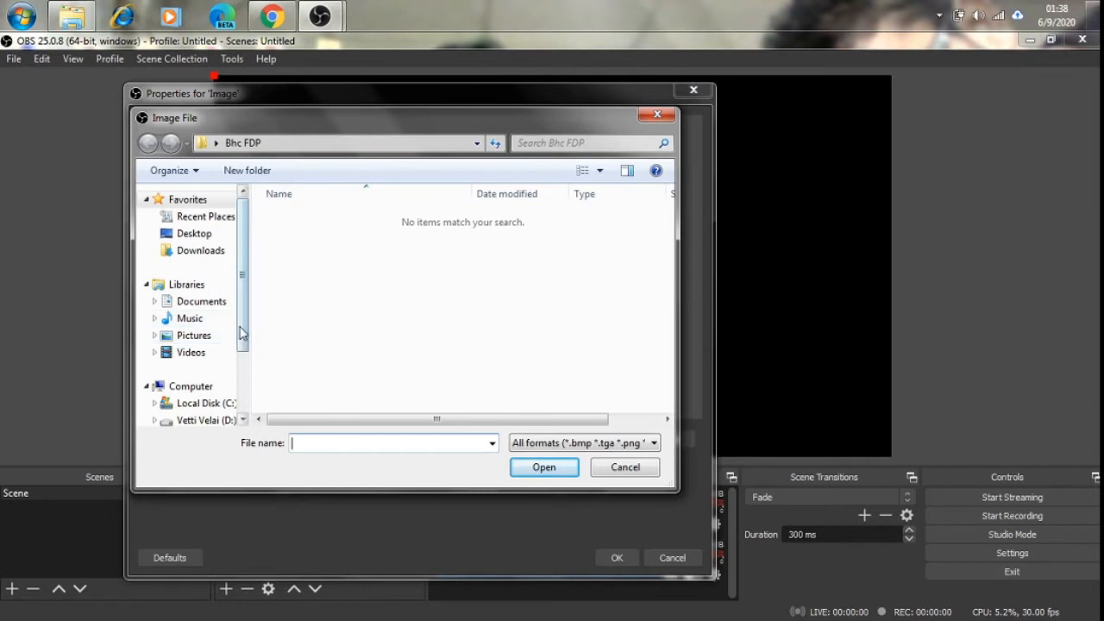
{"action": "left_click", "coordinate": [201, 336]}
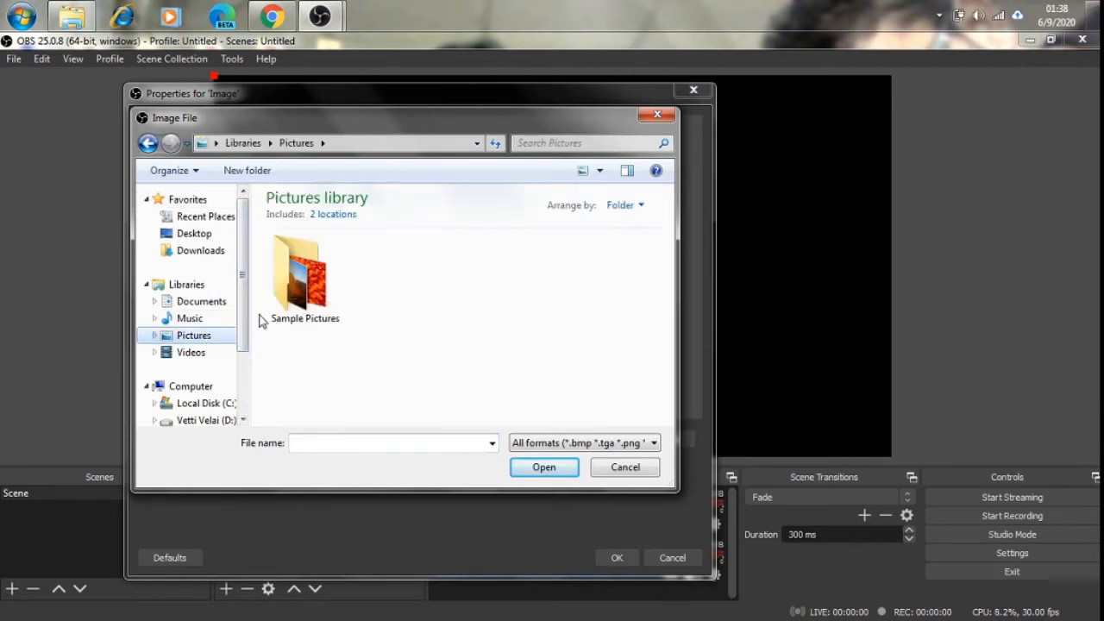
{"action": "double_click", "coordinate": [314, 289]}
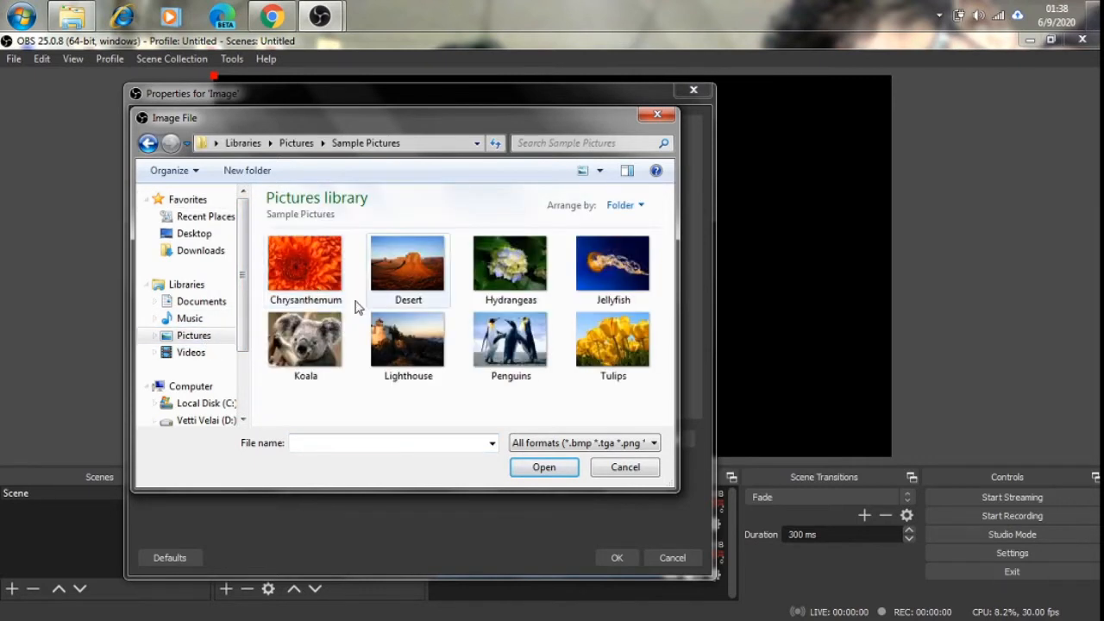
{"action": "double_click", "coordinate": [416, 273]}
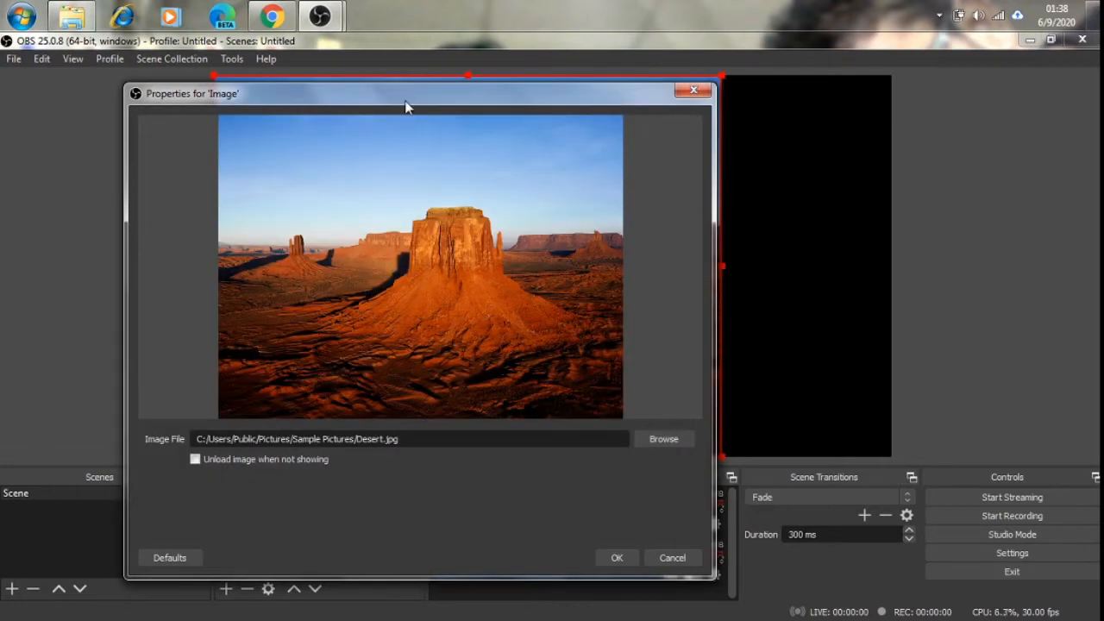
{"action": "left_click_drag", "start_coordinate": [416, 97], "coordinate": [317, 94]}
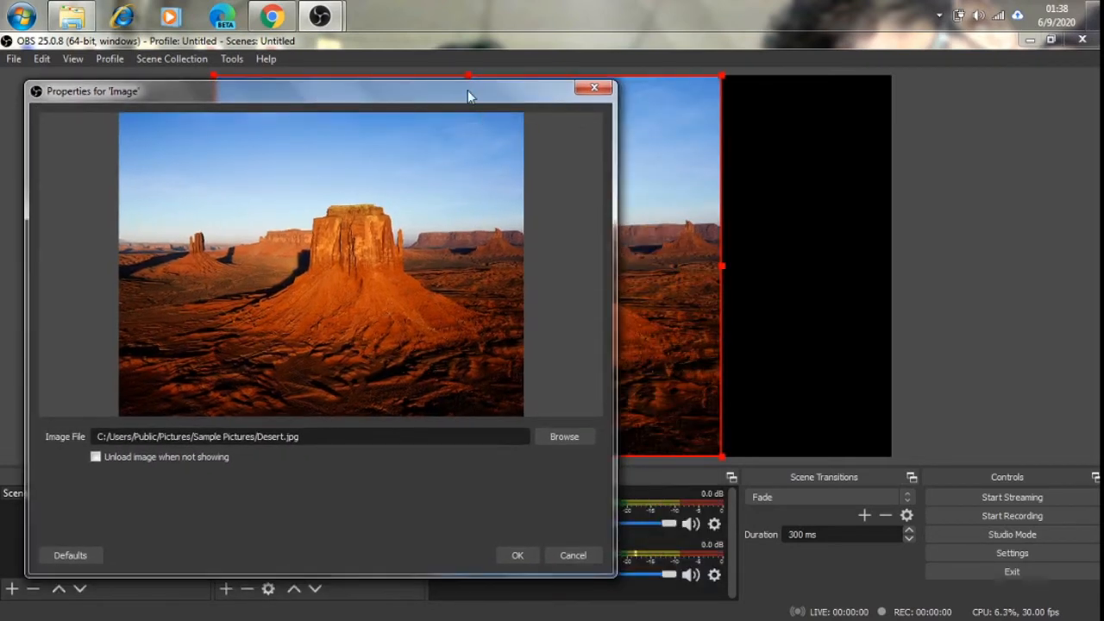
{"action": "left_click_drag", "start_coordinate": [464, 91], "coordinate": [333, 97]}
{"action": "left_click", "coordinate": [388, 557]}
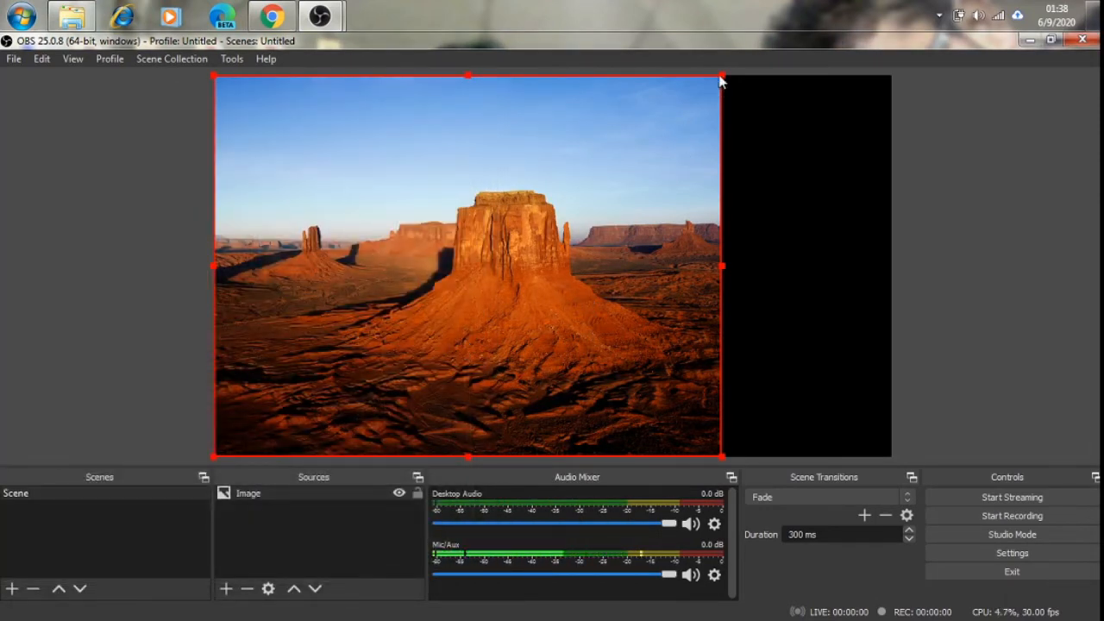
Resize the desert image freehand to about two thirds of the canvas width and place it near the canvas's upper-left corner.
{"action": "left_click_drag", "start_coordinate": [722, 76], "coordinate": [434, 338]}
{"action": "left_click_drag", "start_coordinate": [364, 388], "coordinate": [540, 266]}
{"action": "left_click_drag", "start_coordinate": [621, 185], "coordinate": [709, 133]}
{"action": "left_click_drag", "start_coordinate": [399, 348], "coordinate": [259, 447]}
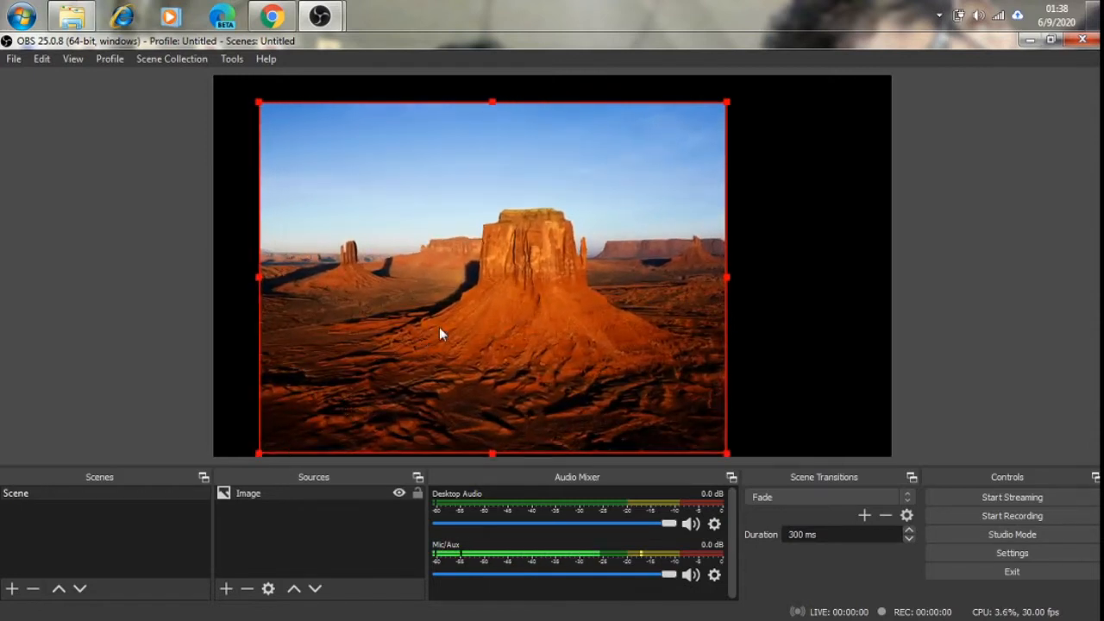
{"action": "left_click_drag", "start_coordinate": [469, 290], "coordinate": [426, 277]}
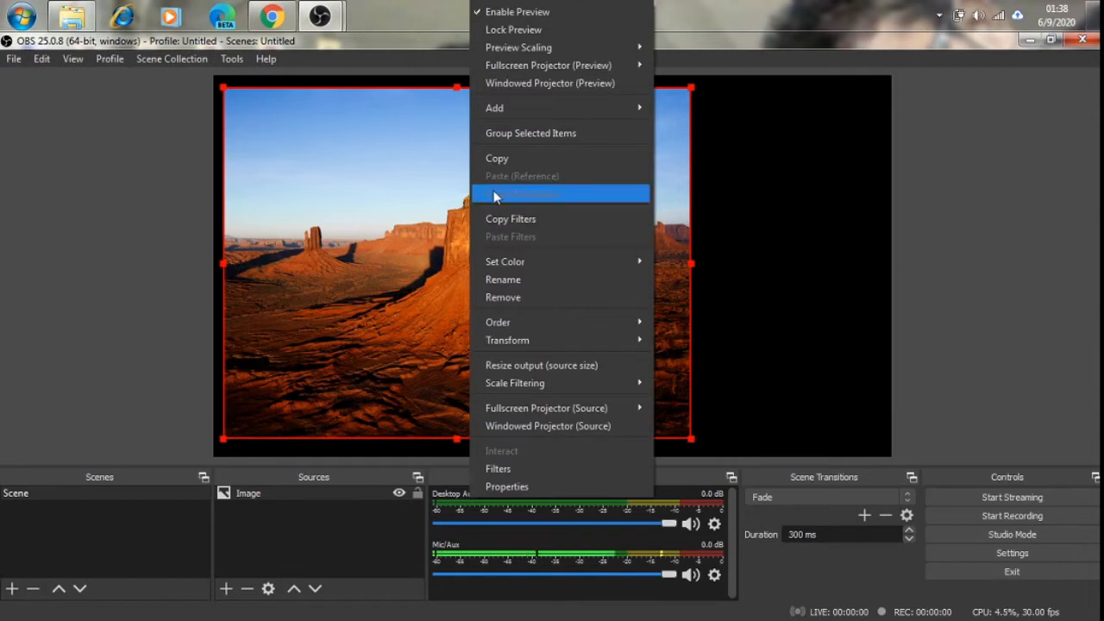
Transform the desert image with Stretch to screen so it fills the whole canvas.
{"action": "right_click", "coordinate": [256, 105]}
{"action": "right_click", "coordinate": [256, 105]}
{"action": "mouse_move", "coordinate": [326, 446]}
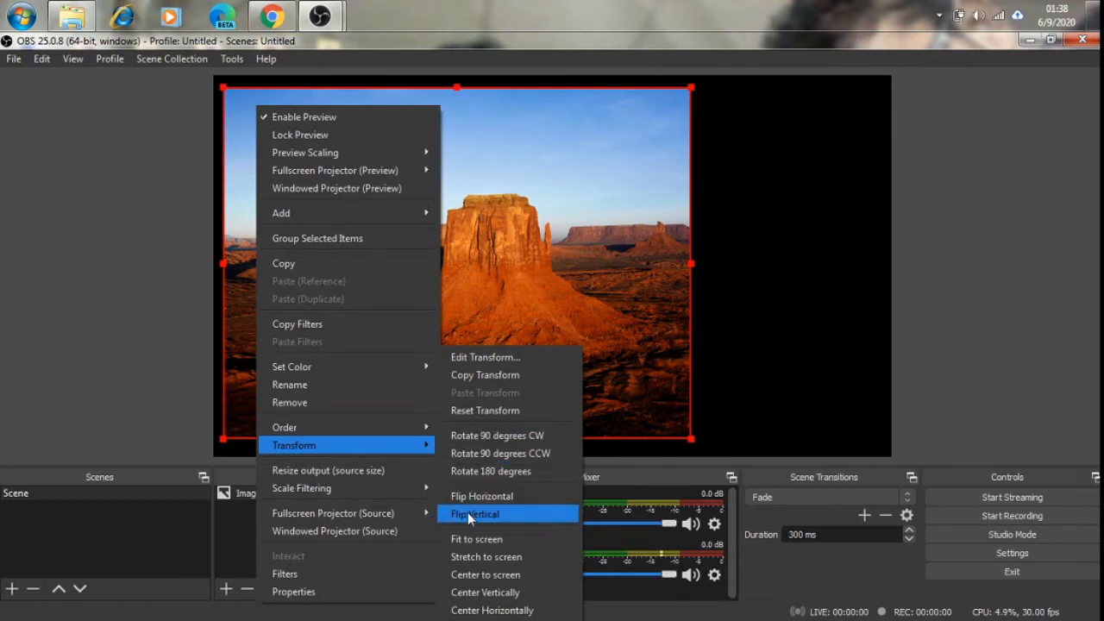
{"action": "left_click", "coordinate": [465, 556]}
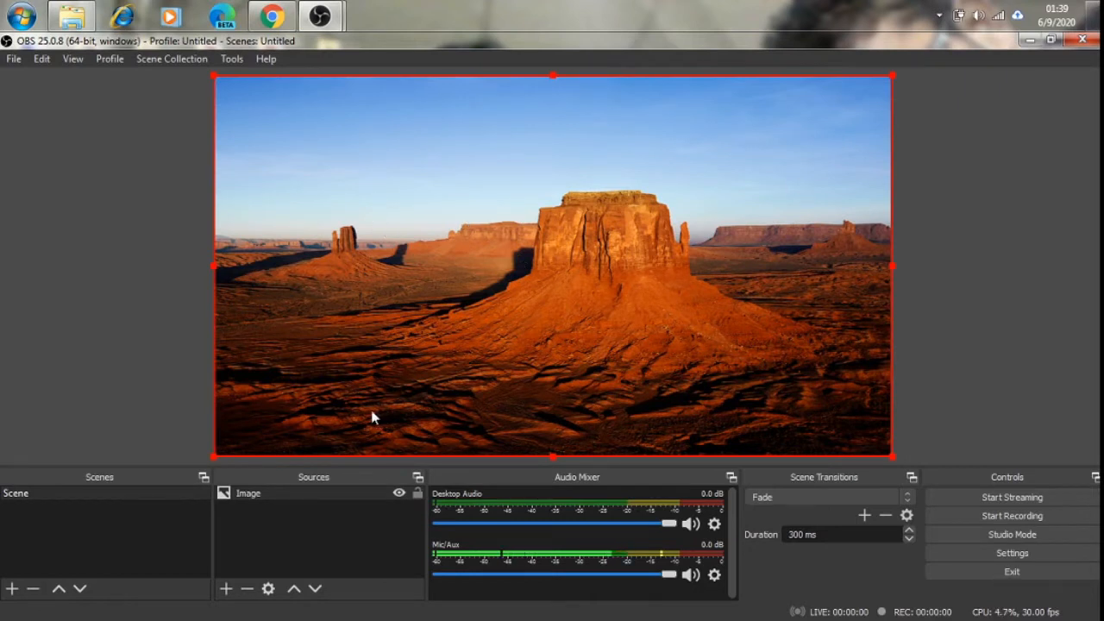
Add a new visible Text (GDI+) source to the scene above the image.
{"action": "left_click", "coordinate": [223, 592]}
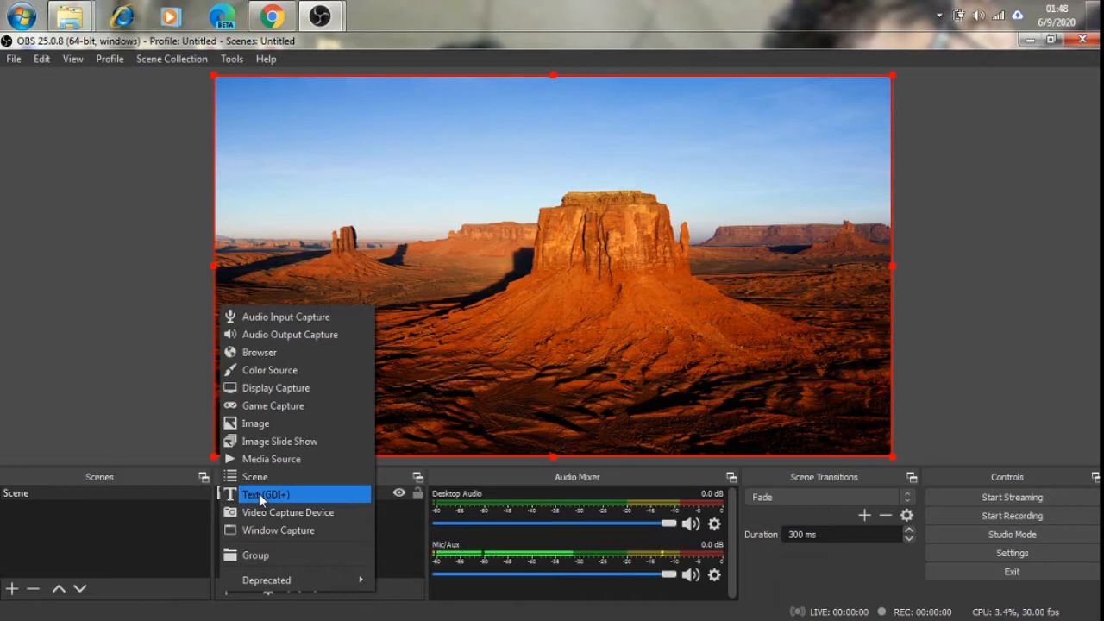
{"action": "left_click", "coordinate": [363, 604]}
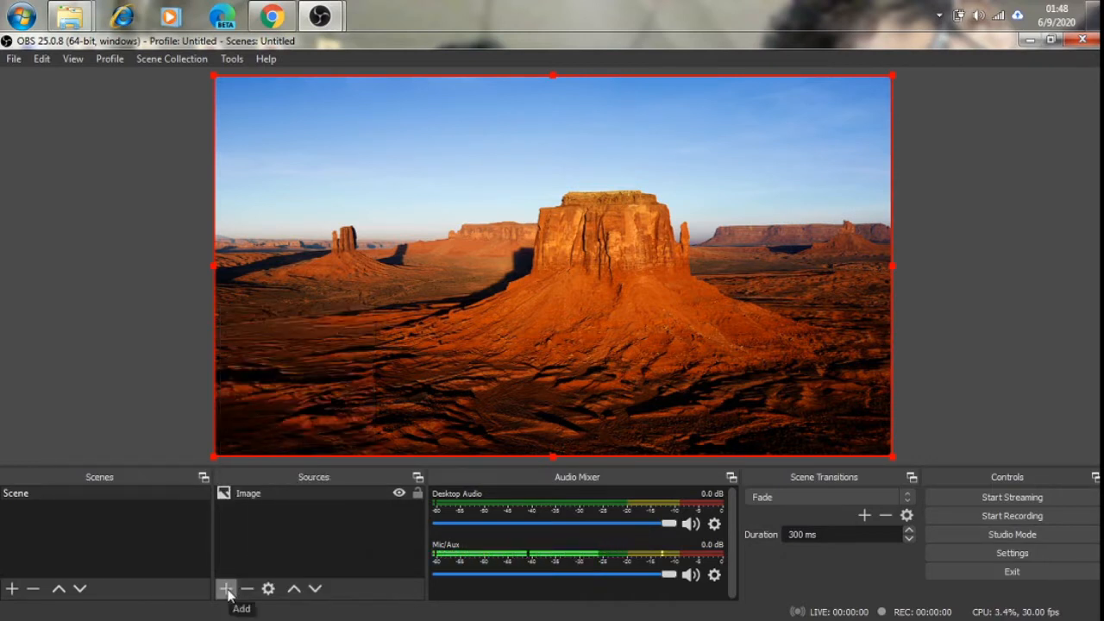
{"action": "left_click", "coordinate": [227, 590]}
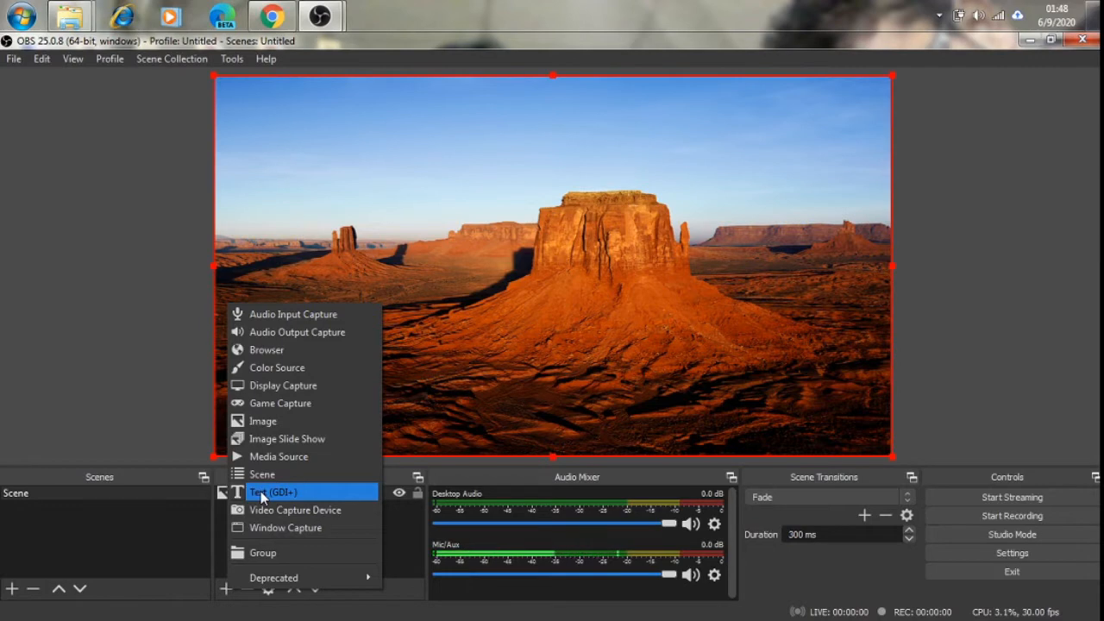
{"action": "left_click", "coordinate": [261, 495]}
{"action": "left_click_drag", "start_coordinate": [489, 197], "coordinate": [388, 172]}
{"action": "left_click", "coordinate": [504, 421]}
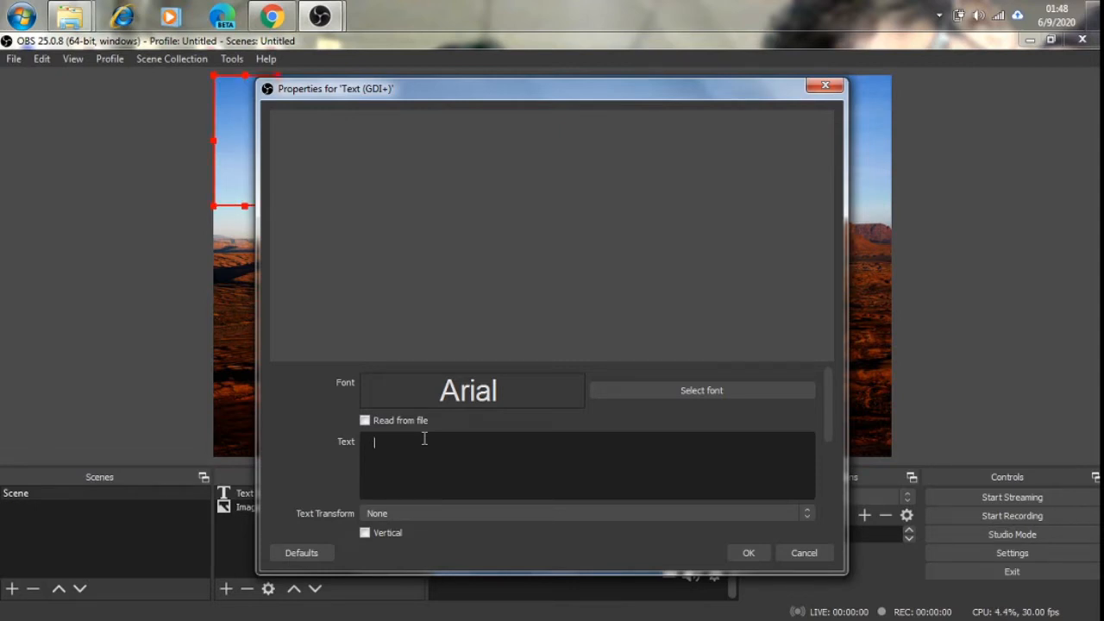
Enter "IQAC, BHC, TRICHY-17" as the content of the text source.
{"action": "type", "text": "IQA"}
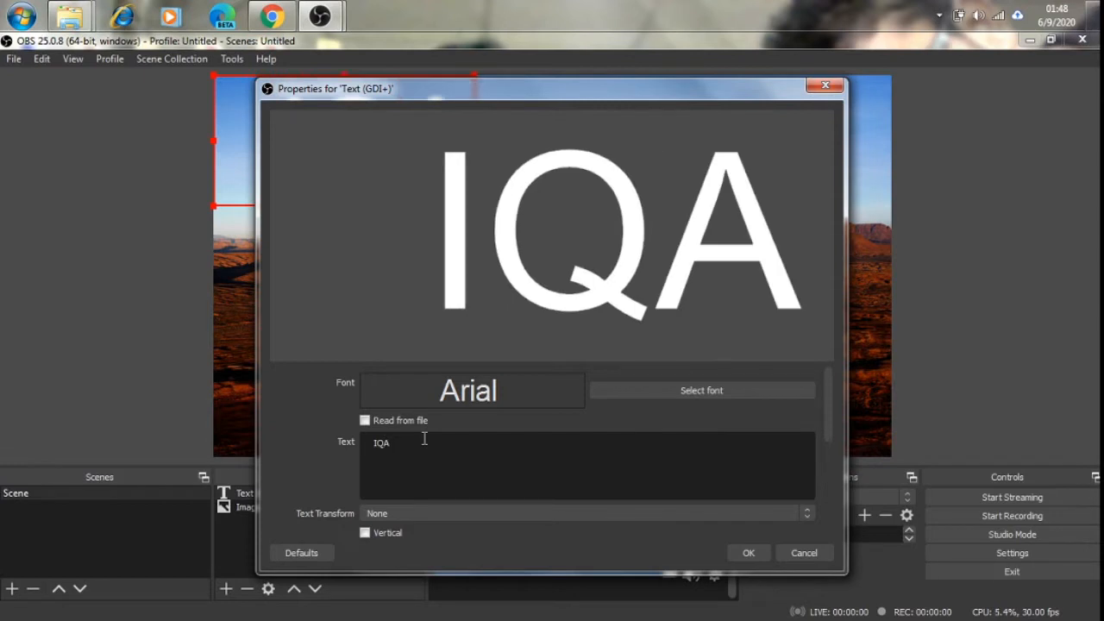
{"action": "type", "text": "C,"}
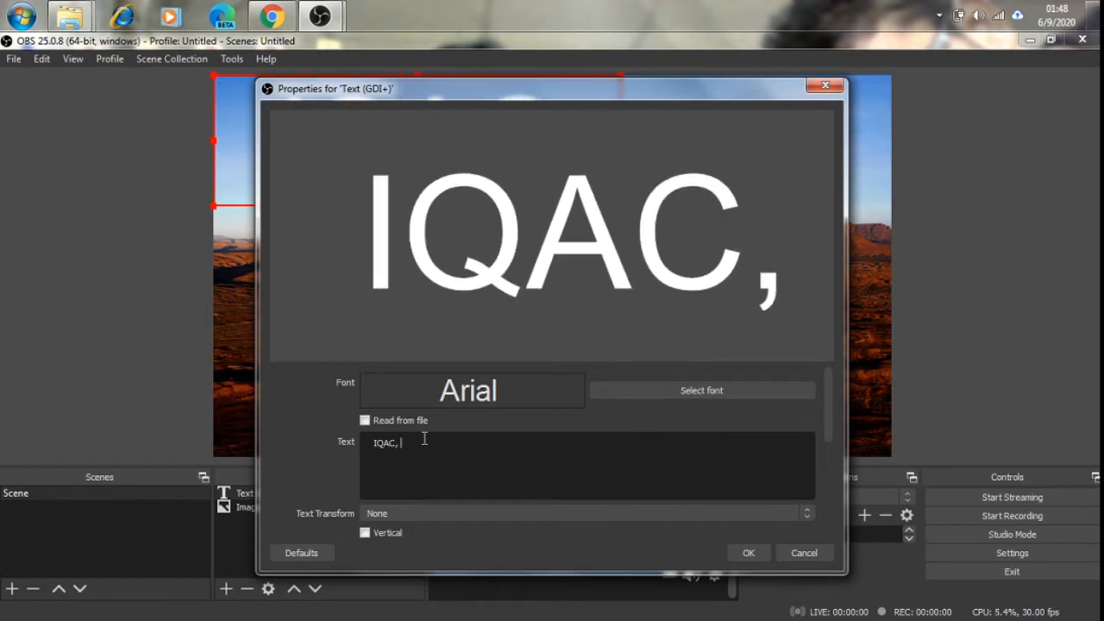
{"action": "type", "text": " B"}
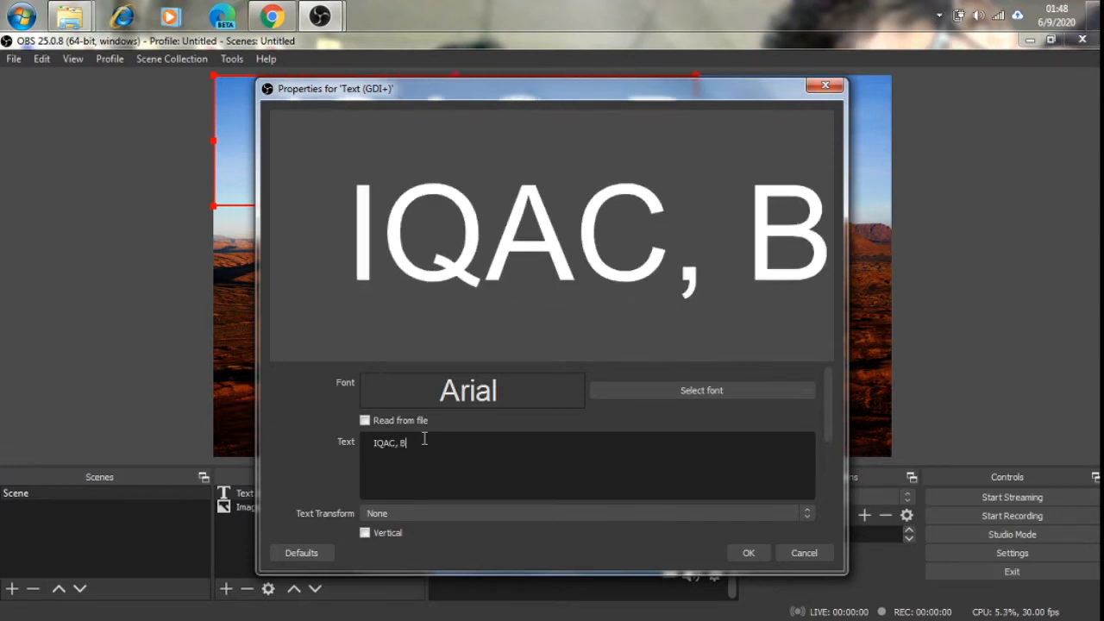
{"action": "type", "text": "HC,"}
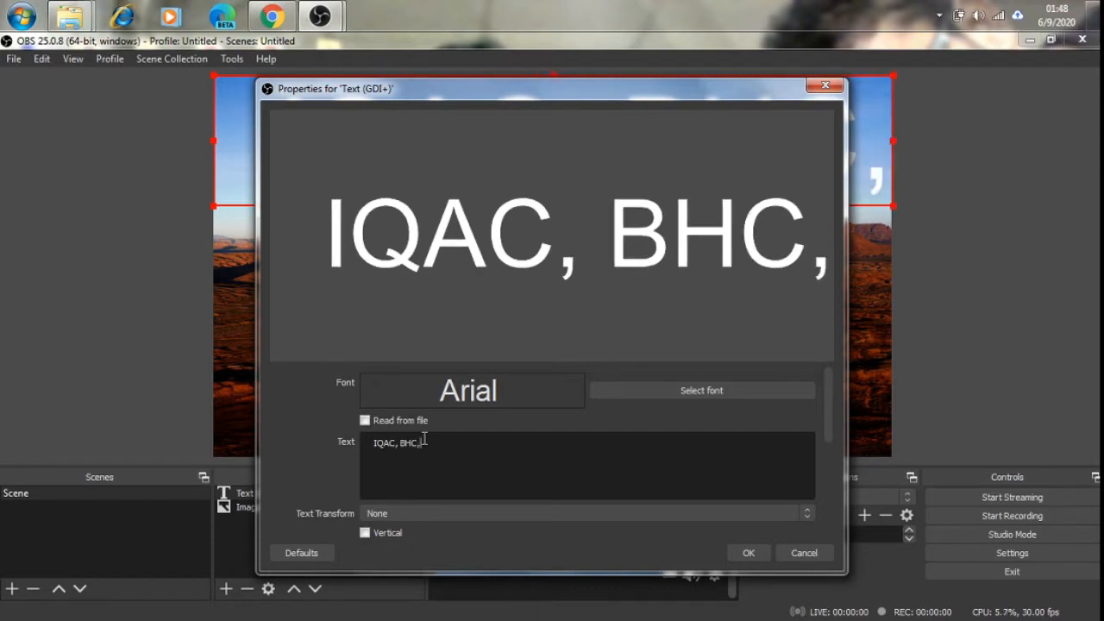
{"action": "type", "text": " T"}
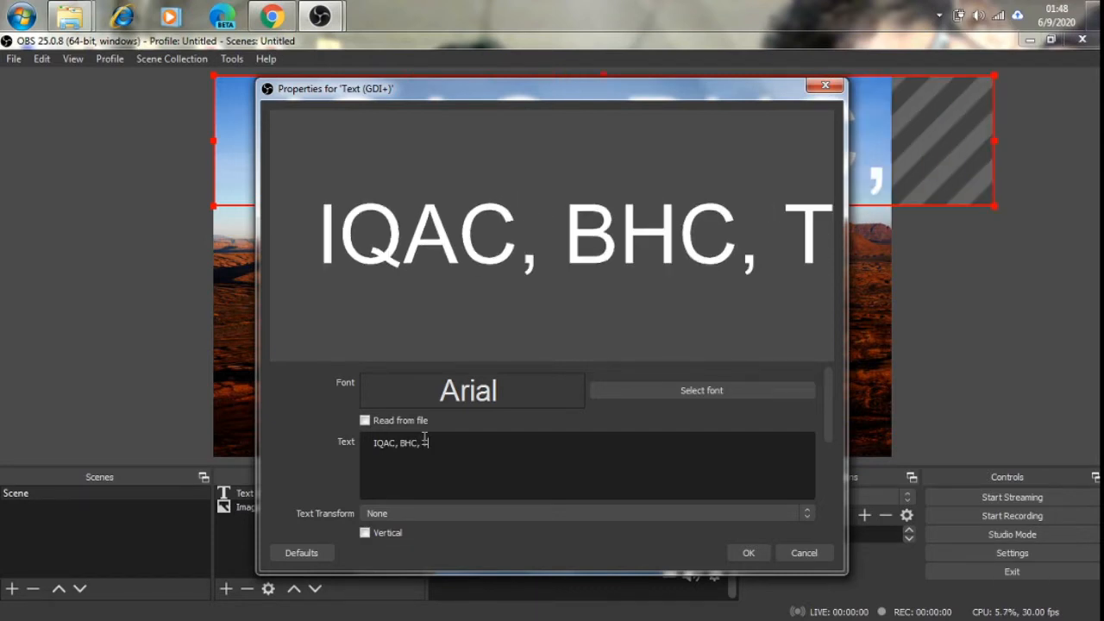
{"action": "type", "text": "RIC"}
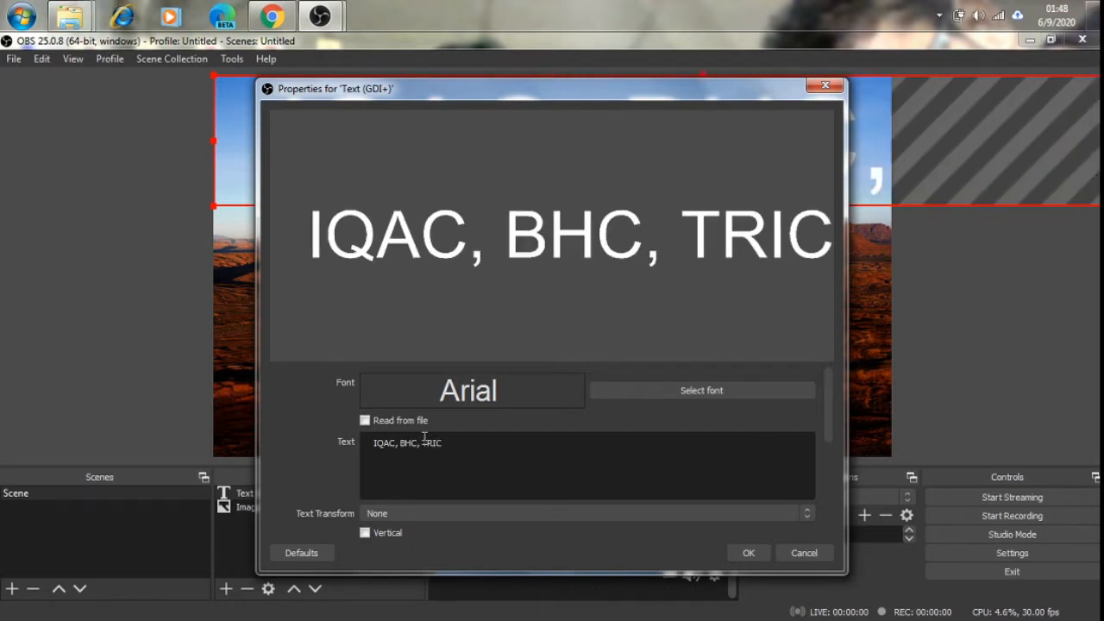
{"action": "type", "text": "HY-1"}
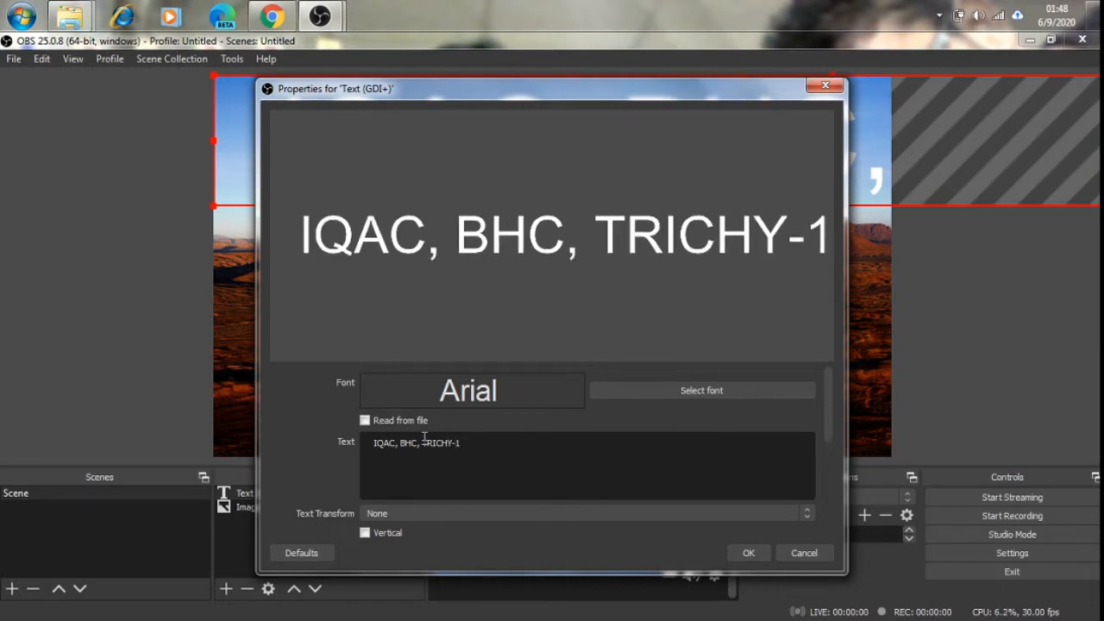
{"action": "type", "text": "7"}
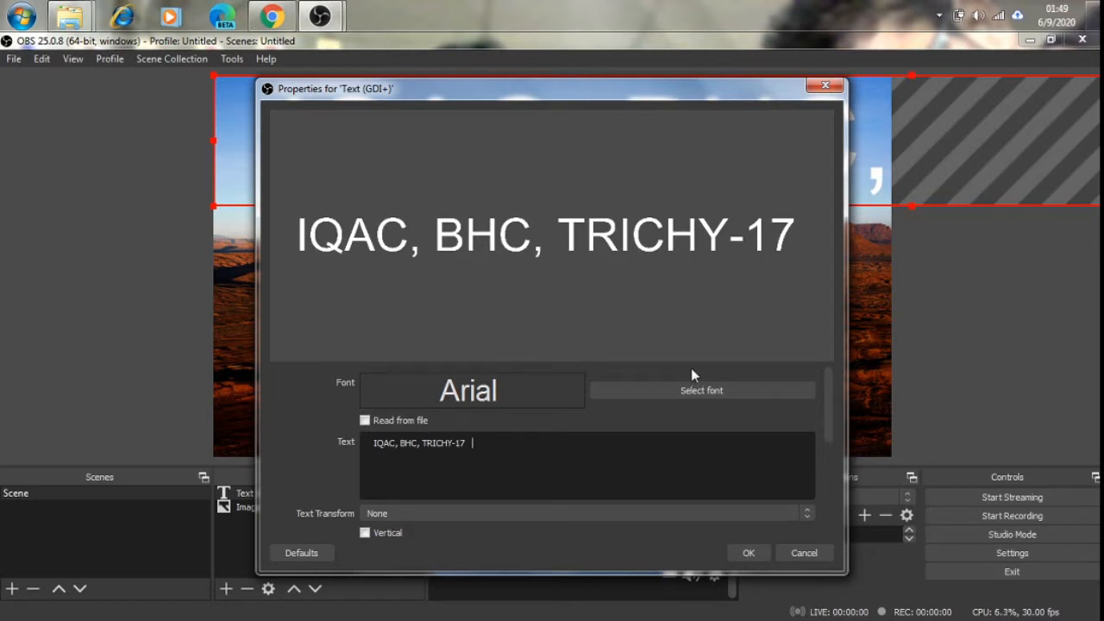
Set the text source's font to Palatino Linotype, Bold, size 36.
{"action": "left_click", "coordinate": [690, 398]}
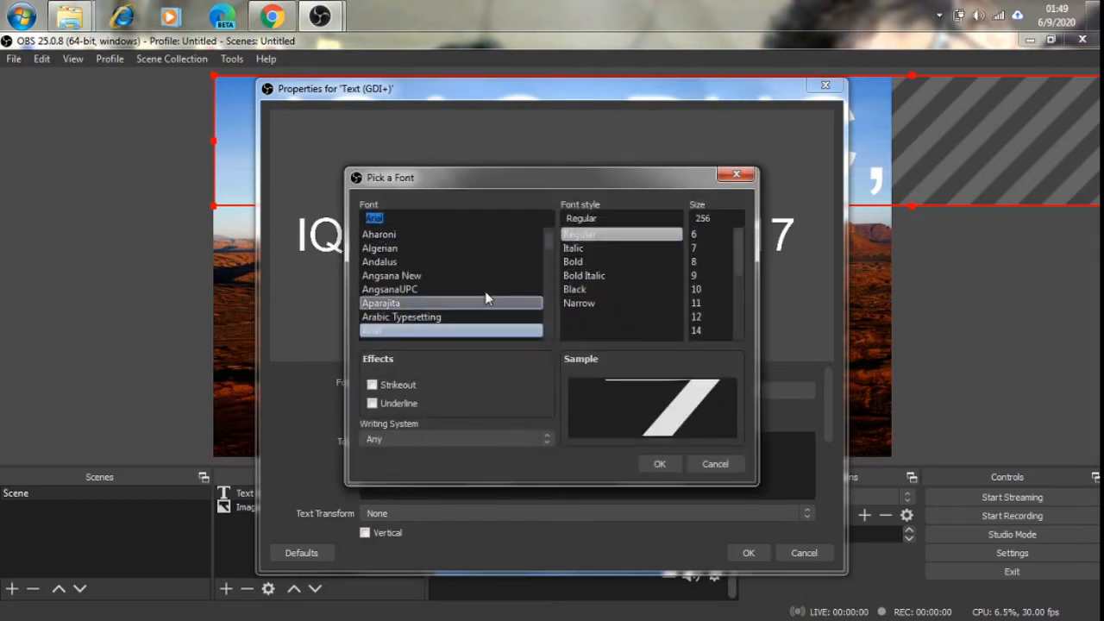
{"action": "left_click_drag", "start_coordinate": [551, 246], "coordinate": [552, 321]}
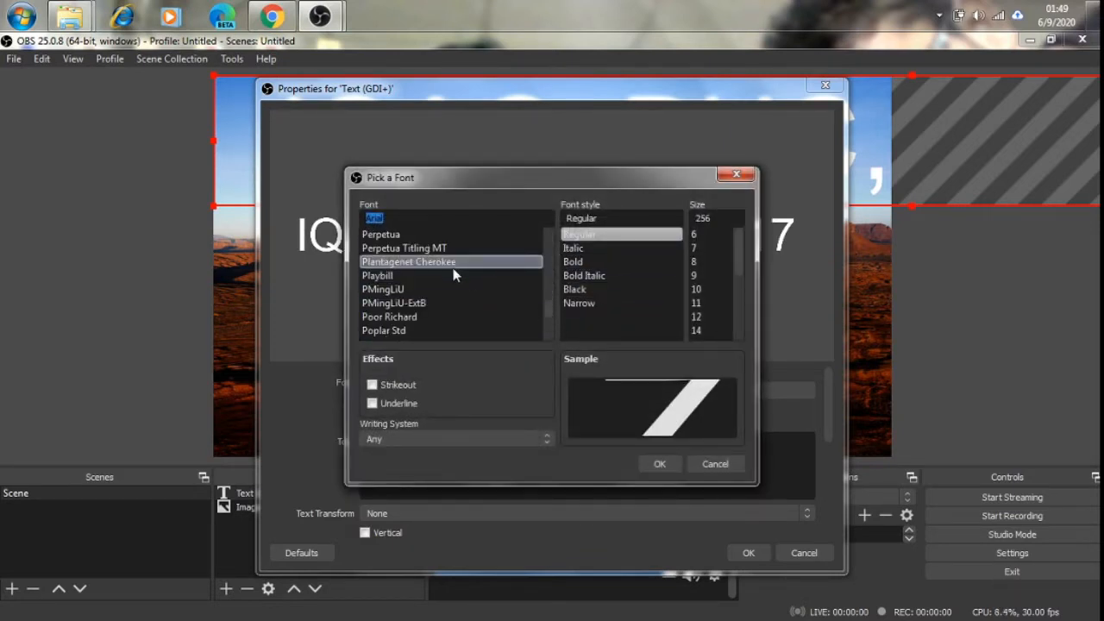
{"action": "scroll", "coordinate": [463, 287], "scroll_direction": "up", "scroll_amount": 1}
{"action": "left_click", "coordinate": [436, 239]}
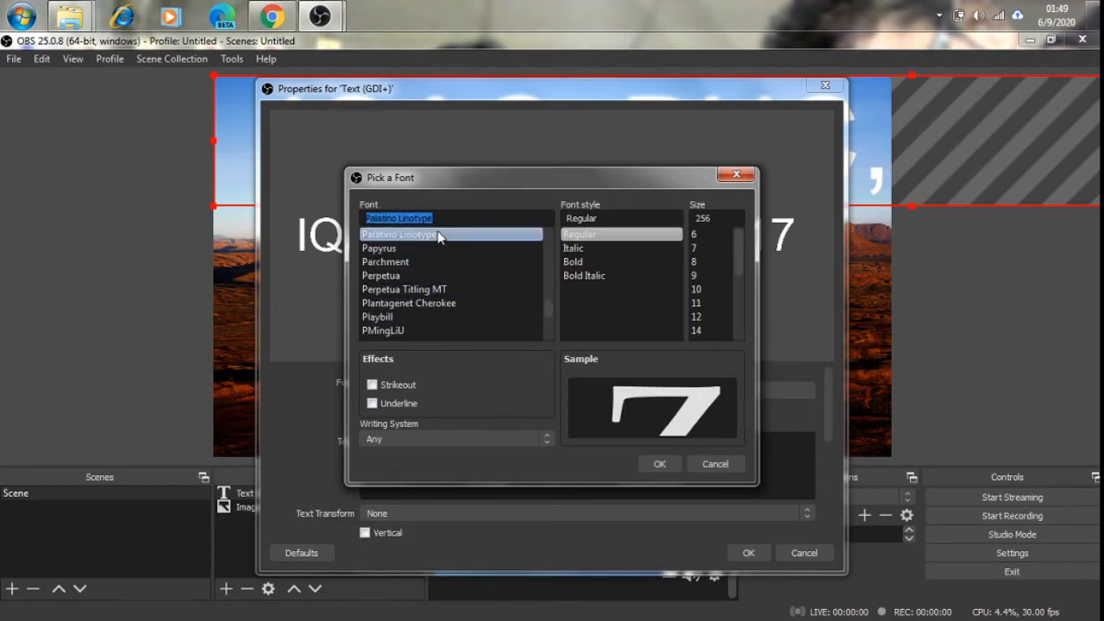
{"action": "scroll", "coordinate": [738, 304], "scroll_direction": "down", "scroll_amount": 3}
{"action": "left_click", "coordinate": [705, 331]}
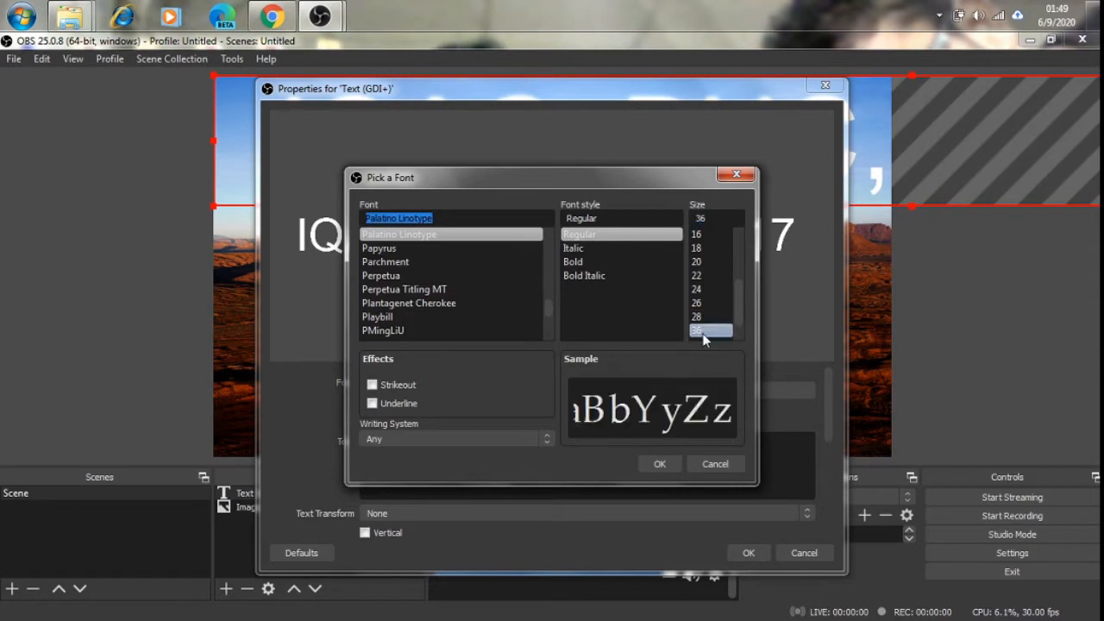
{"action": "left_click", "coordinate": [575, 261]}
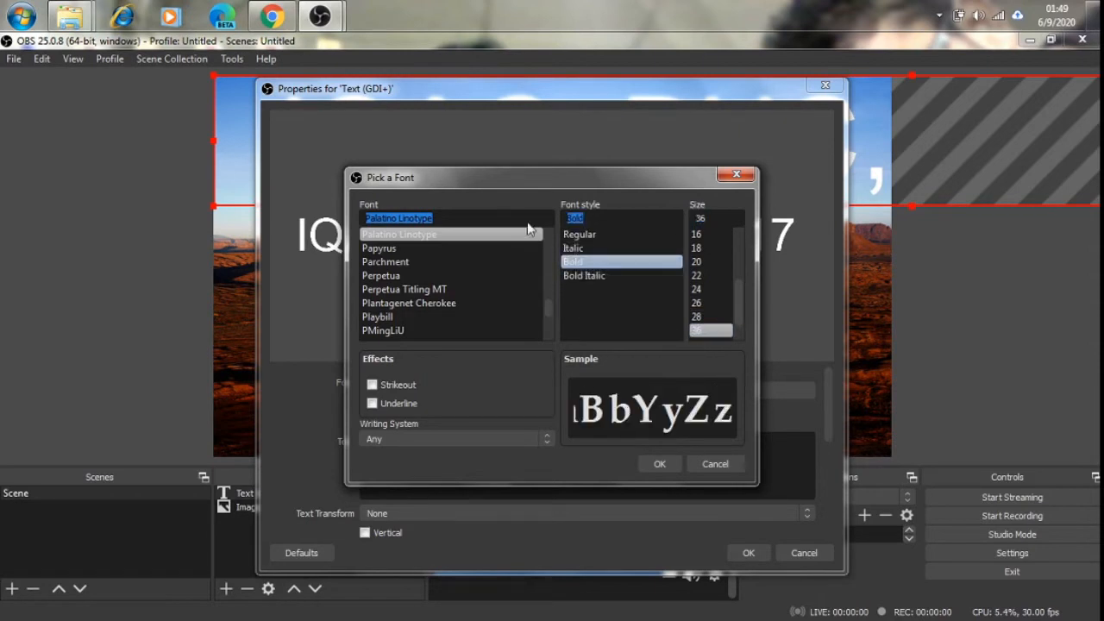
{"action": "left_click_drag", "start_coordinate": [525, 181], "coordinate": [379, 164]}
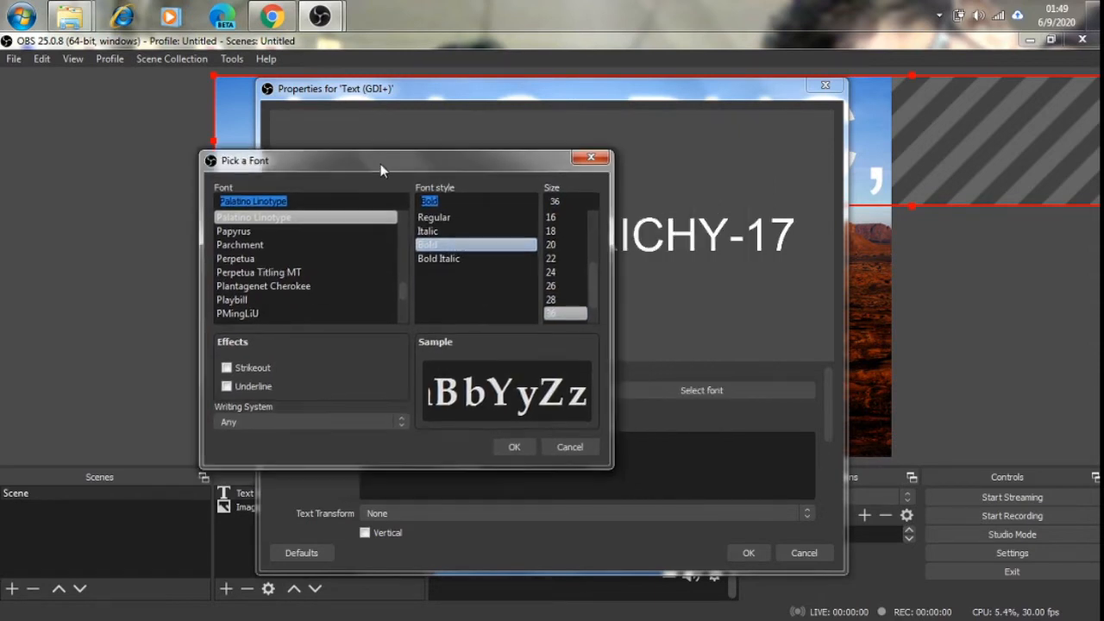
{"action": "left_click", "coordinate": [514, 448]}
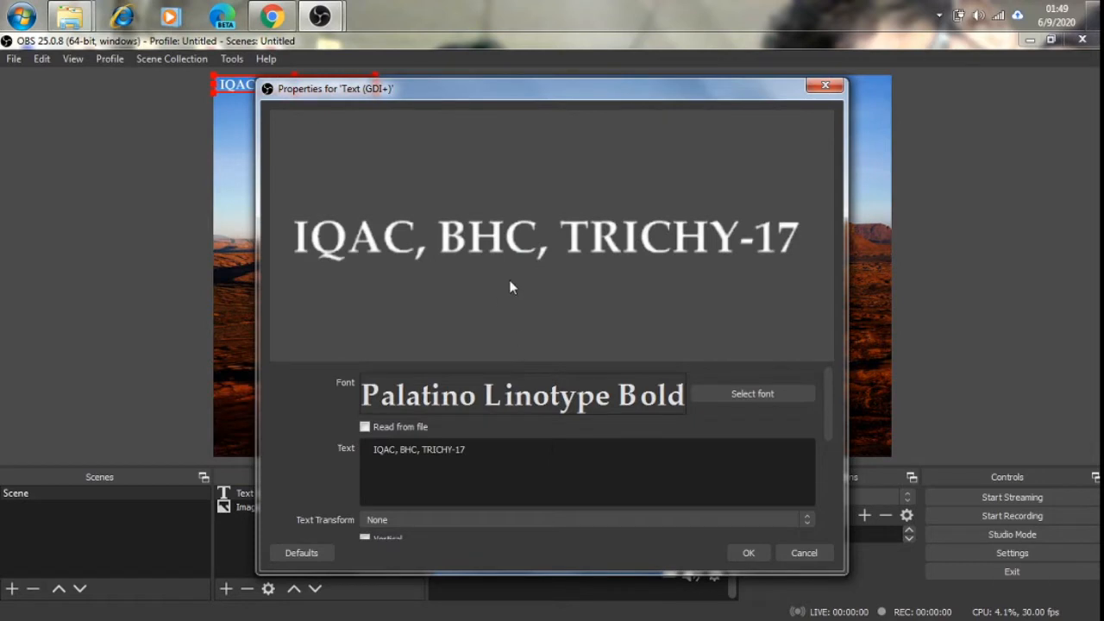
Increase the text source's font size to 72.
{"action": "left_click_drag", "start_coordinate": [461, 101], "coordinate": [362, 96]}
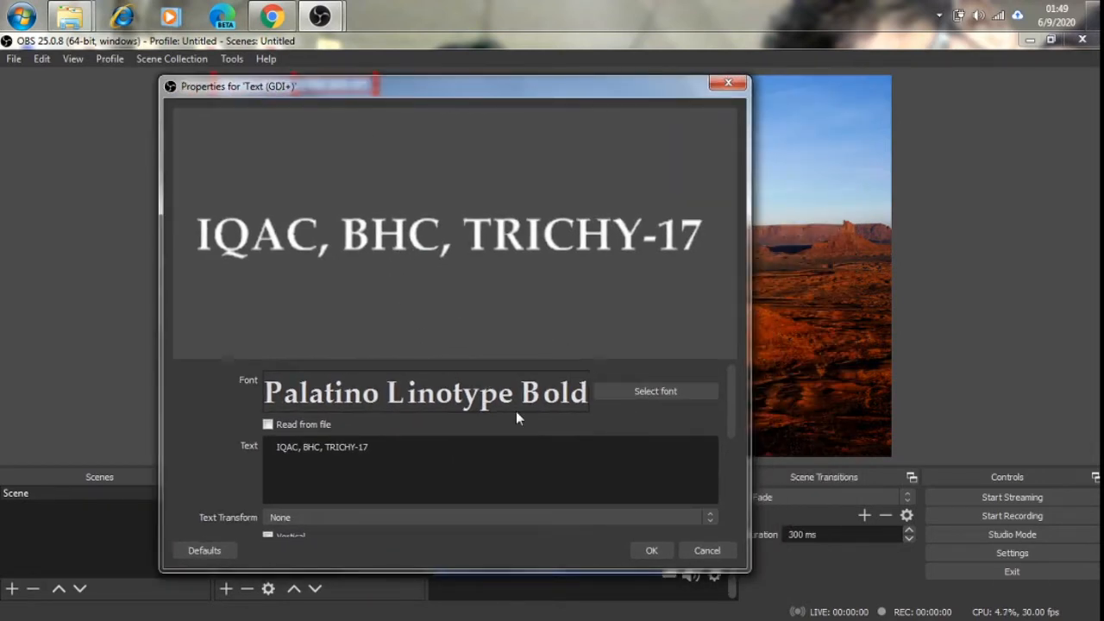
{"action": "scroll", "coordinate": [420, 451], "scroll_direction": "down", "scroll_amount": 3}
{"action": "scroll", "coordinate": [420, 449], "scroll_direction": "up", "scroll_amount": 3}
{"action": "scroll", "coordinate": [416, 453], "scroll_direction": "down", "scroll_amount": 1}
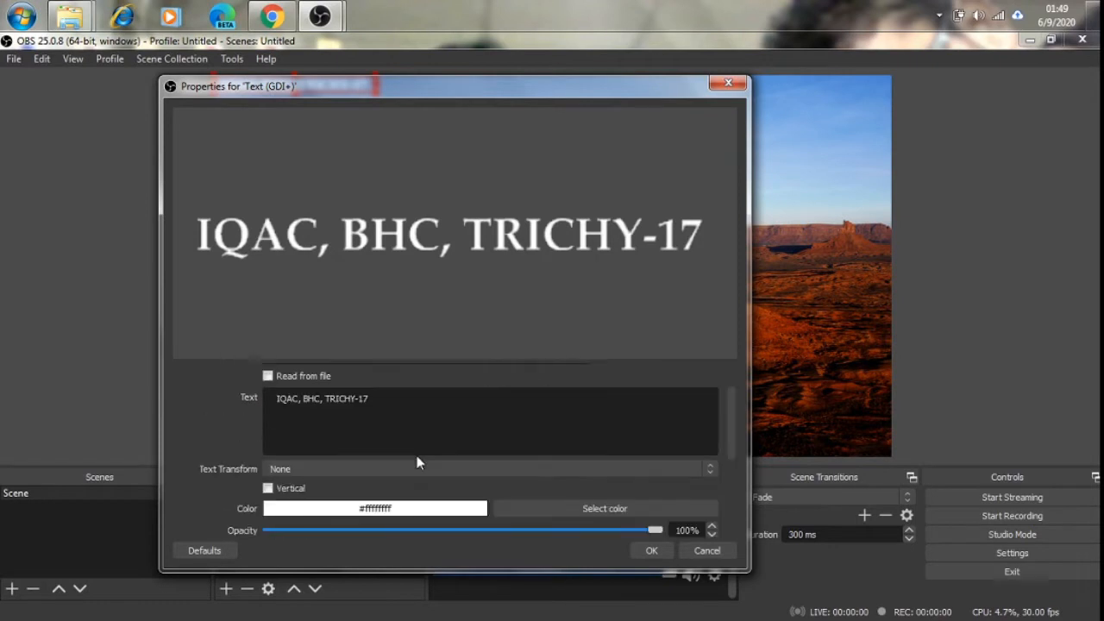
{"action": "scroll", "coordinate": [417, 462], "scroll_direction": "up", "scroll_amount": 1}
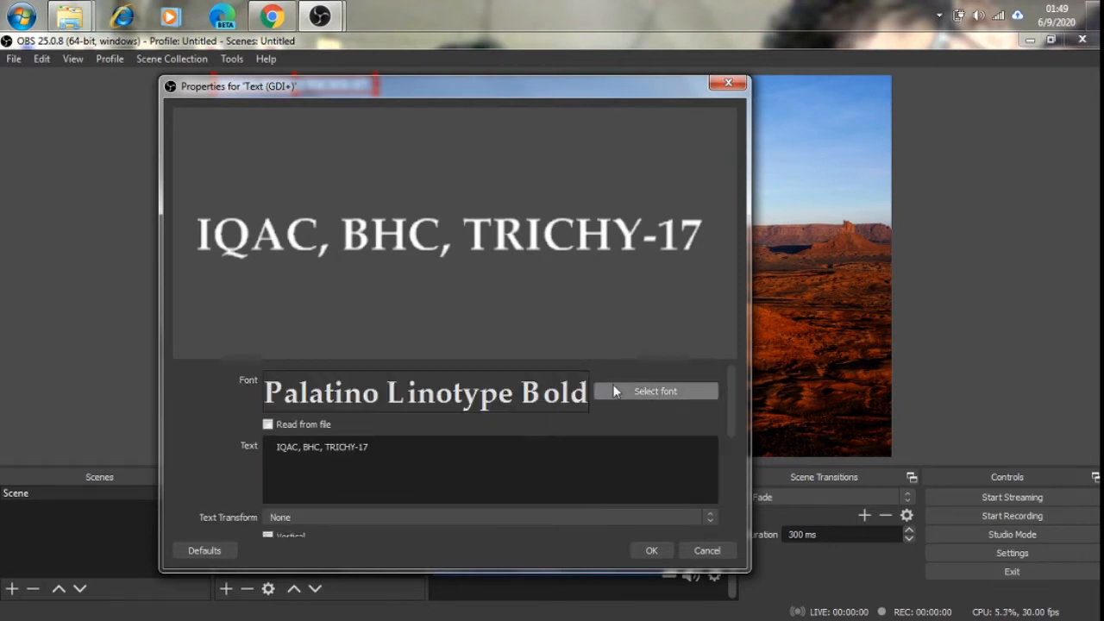
{"action": "left_click", "coordinate": [655, 391]}
{"action": "scroll", "coordinate": [617, 306], "scroll_direction": "down", "scroll_amount": 1}
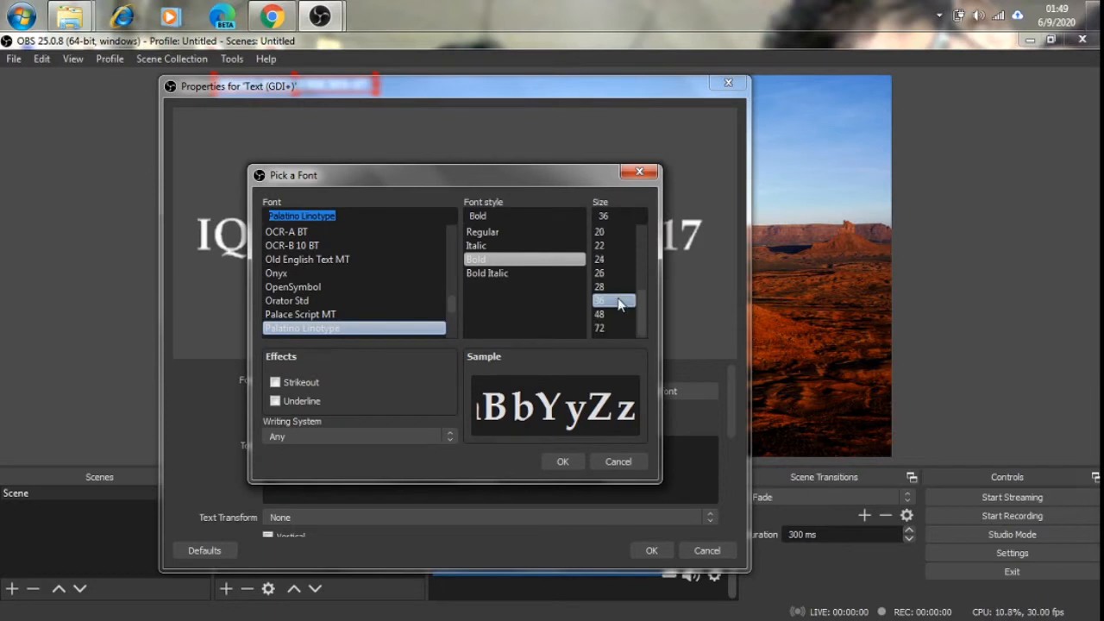
{"action": "left_click", "coordinate": [611, 329]}
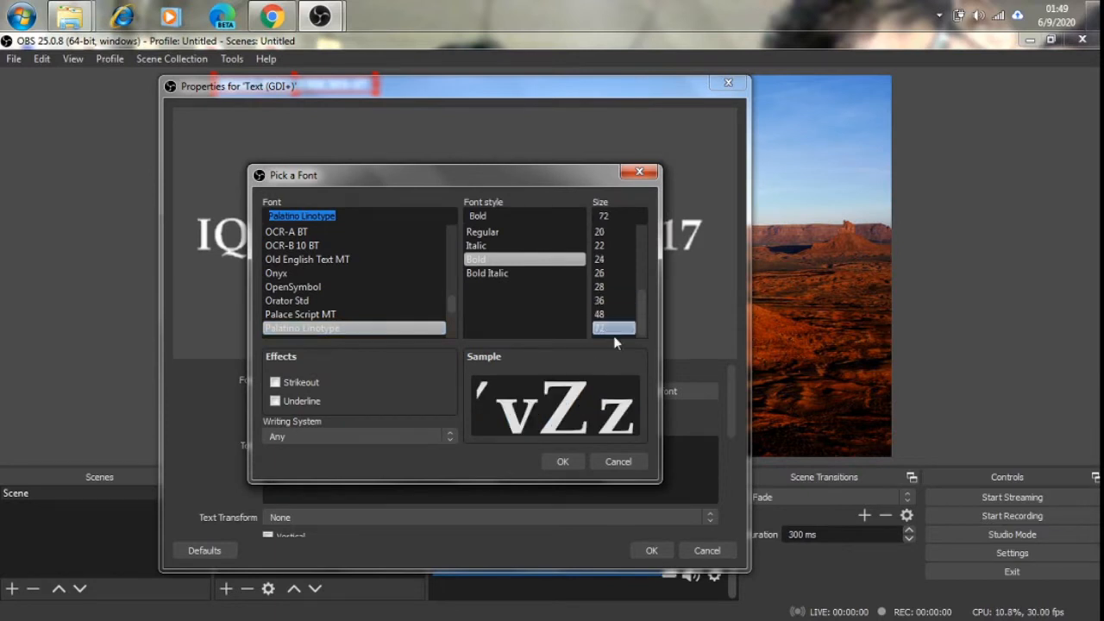
{"action": "left_click", "coordinate": [559, 459]}
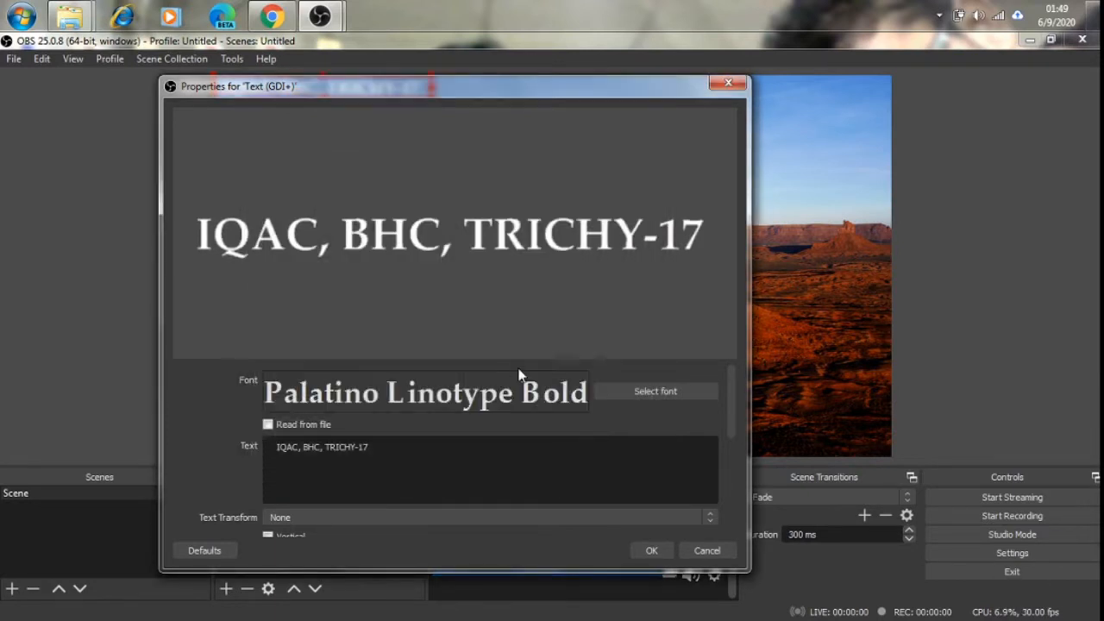
Set the text color to yellow (#ffff00) and accept the text source's properties.
{"action": "scroll", "coordinate": [496, 447], "scroll_direction": "down", "scroll_amount": 5}
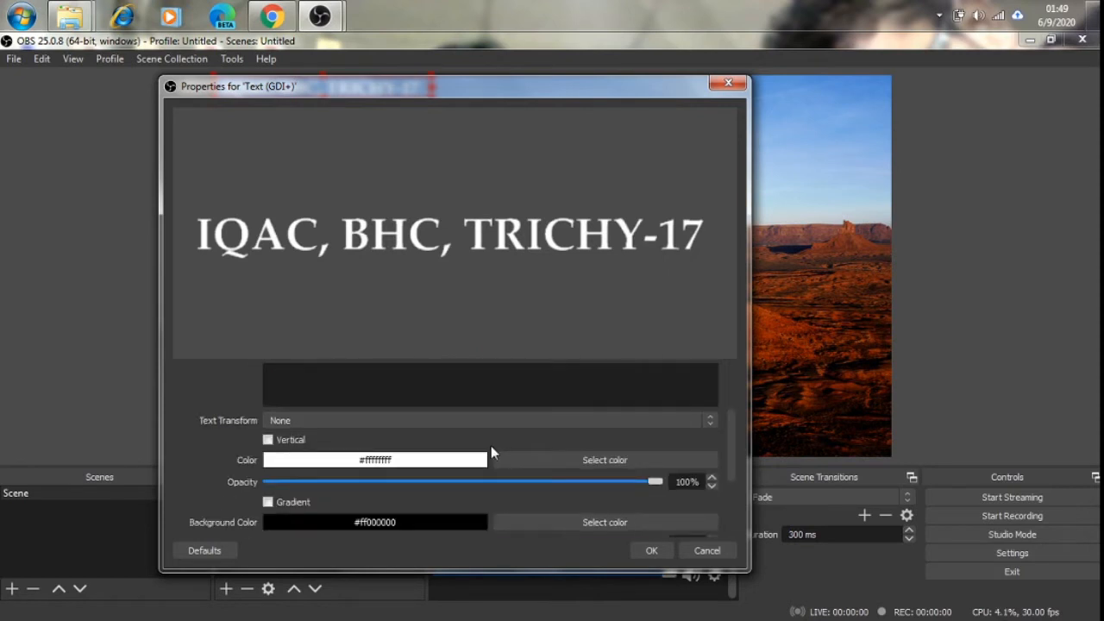
{"action": "scroll", "coordinate": [490, 444], "scroll_direction": "up", "scroll_amount": 2}
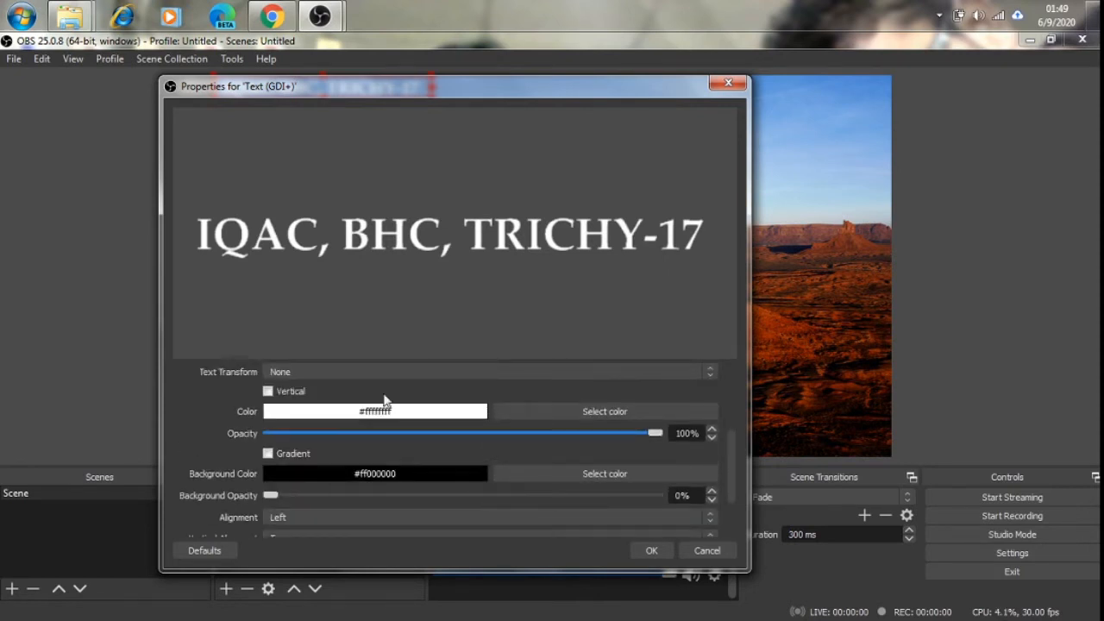
{"action": "scroll", "coordinate": [382, 395], "scroll_direction": "up", "scroll_amount": 3}
{"action": "scroll", "coordinate": [382, 395], "scroll_direction": "down", "scroll_amount": 2}
{"action": "left_click", "coordinate": [574, 415]}
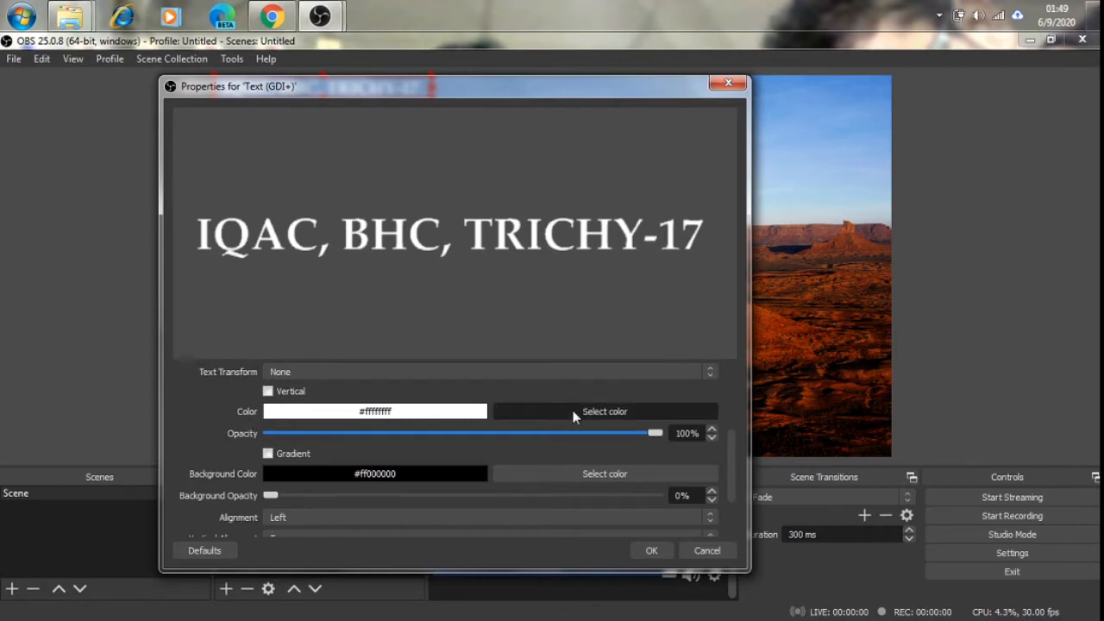
{"action": "left_click", "coordinate": [422, 265]}
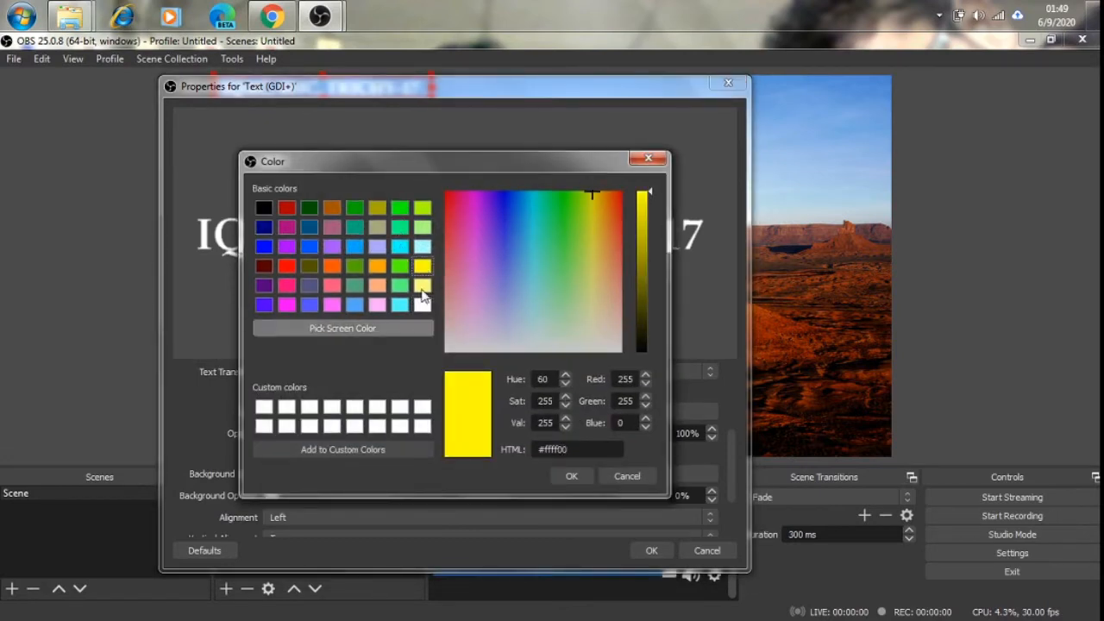
{"action": "left_click", "coordinate": [572, 477]}
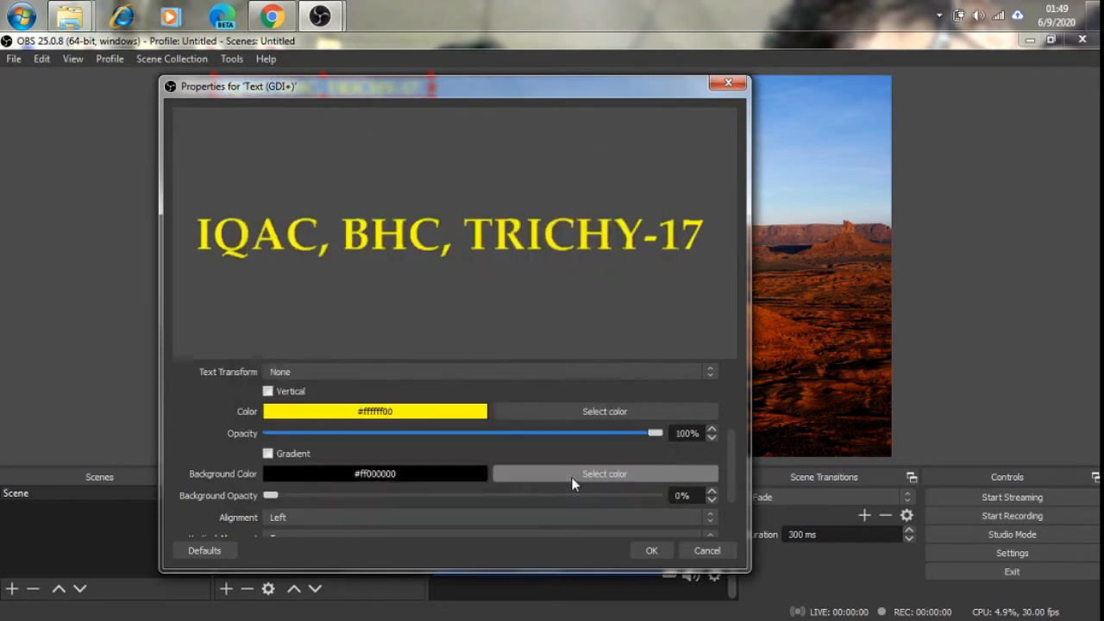
{"action": "scroll", "coordinate": [466, 475], "scroll_direction": "down", "scroll_amount": 2}
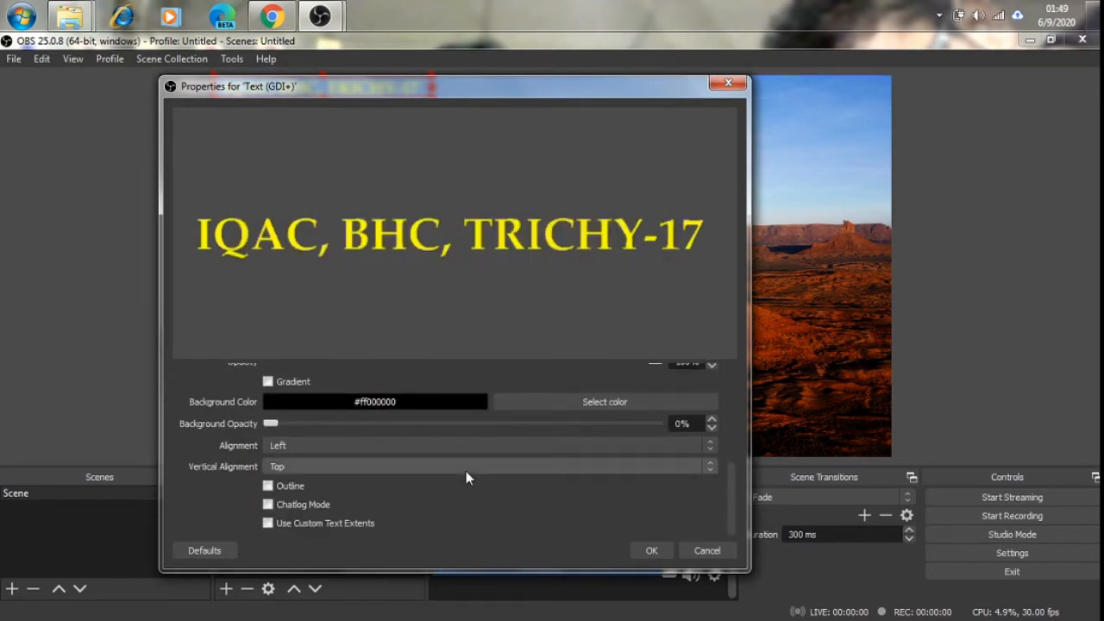
{"action": "left_click_drag", "start_coordinate": [438, 76], "coordinate": [199, 95]}
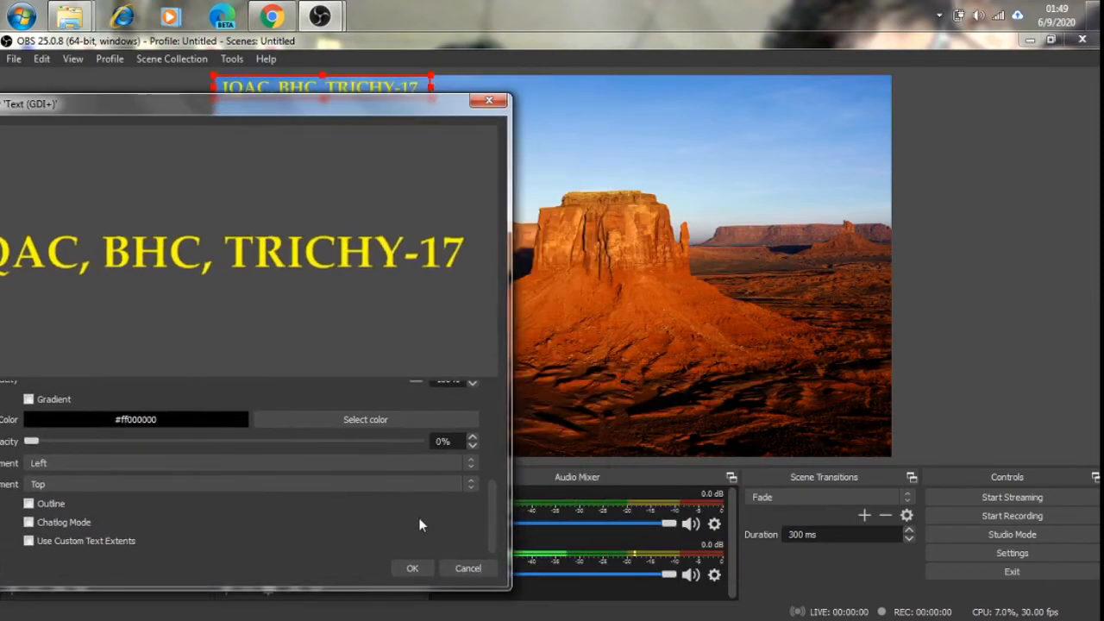
{"action": "left_click", "coordinate": [411, 568]}
Move the text to the bottom centre of the canvas and enlarge it freehand to about two fifths of the canvas width.
{"action": "left_click_drag", "start_coordinate": [336, 88], "coordinate": [568, 438]}
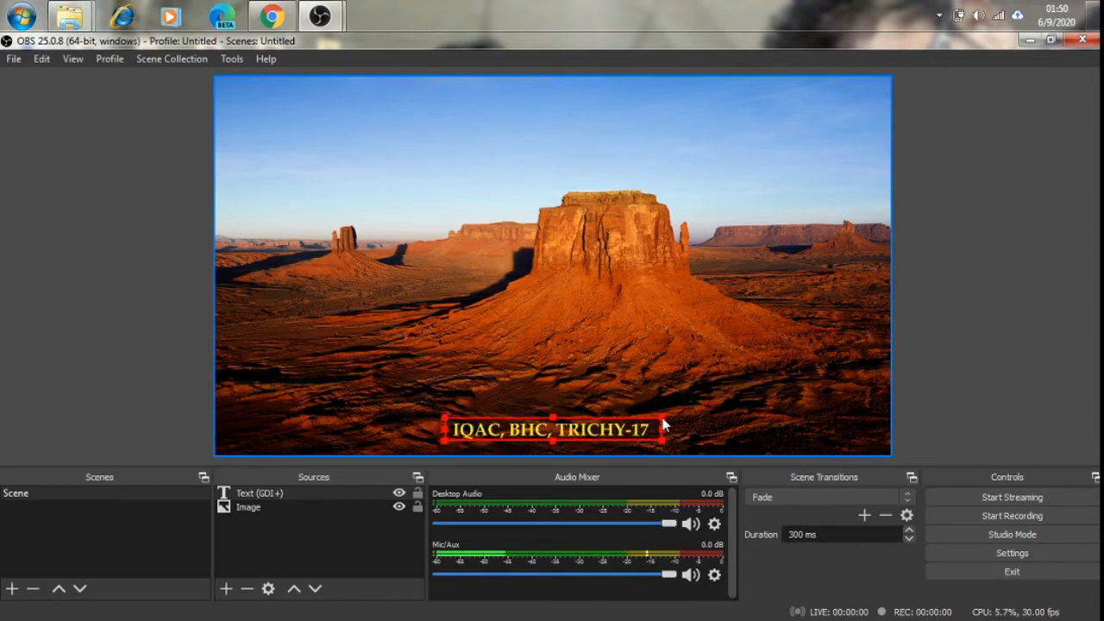
{"action": "left_click_drag", "start_coordinate": [661, 421], "coordinate": [702, 416]}
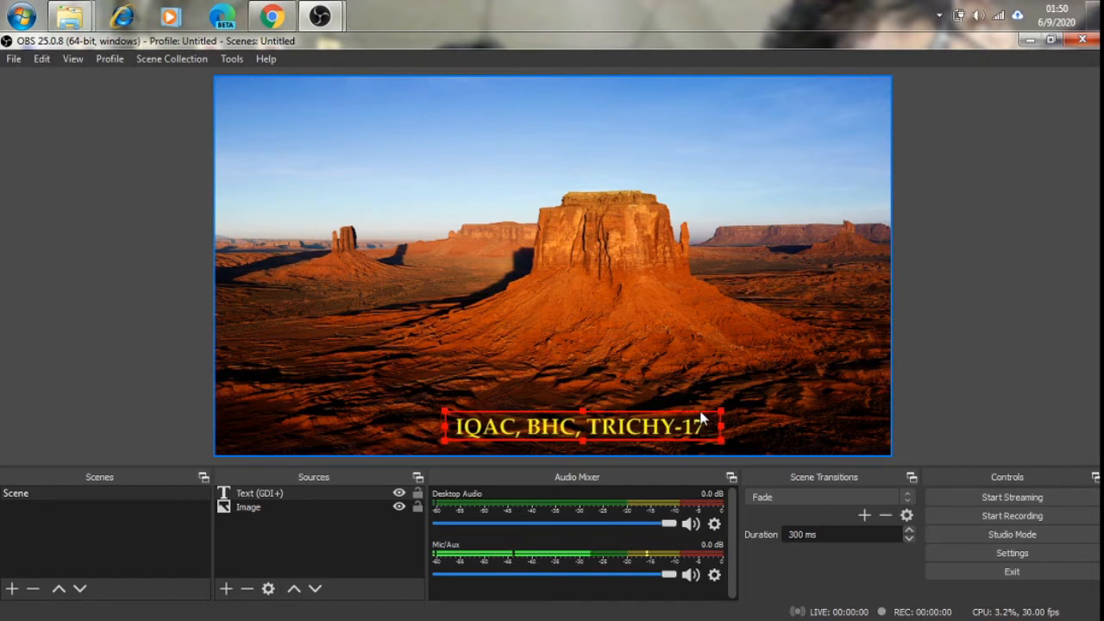
{"action": "left_click_drag", "start_coordinate": [626, 433], "coordinate": [605, 437]}
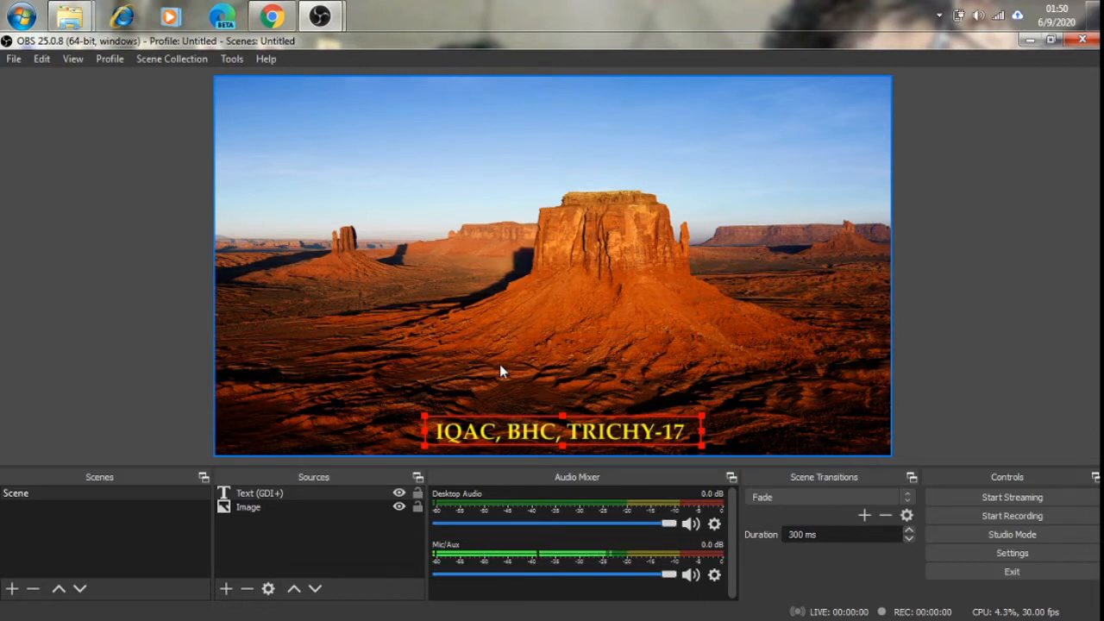
Add a Scroll filter named Scroll to the text source and set its horizontal speed to 34.
{"action": "right_click", "coordinate": [470, 436]}
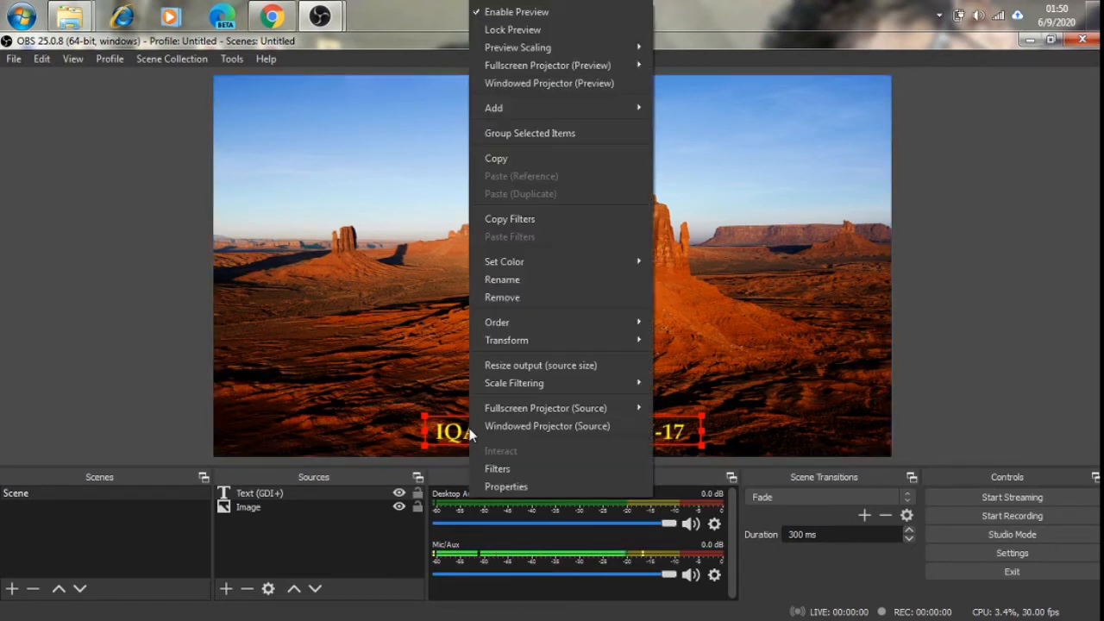
{"action": "left_click", "coordinate": [496, 470]}
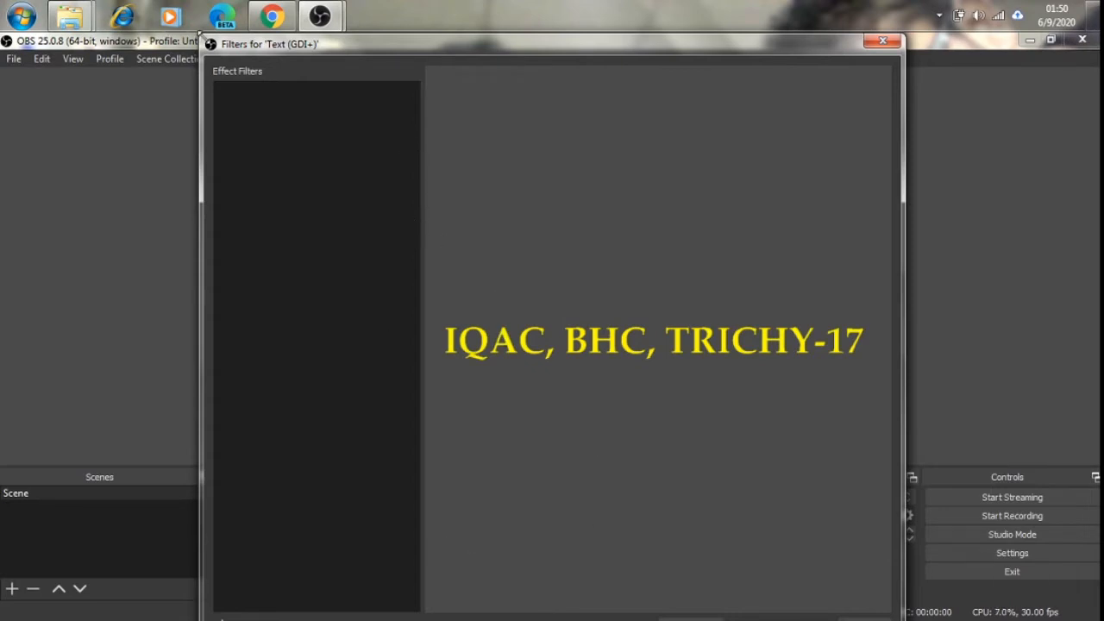
{"action": "left_click_drag", "start_coordinate": [200, 38], "coordinate": [274, 89]}
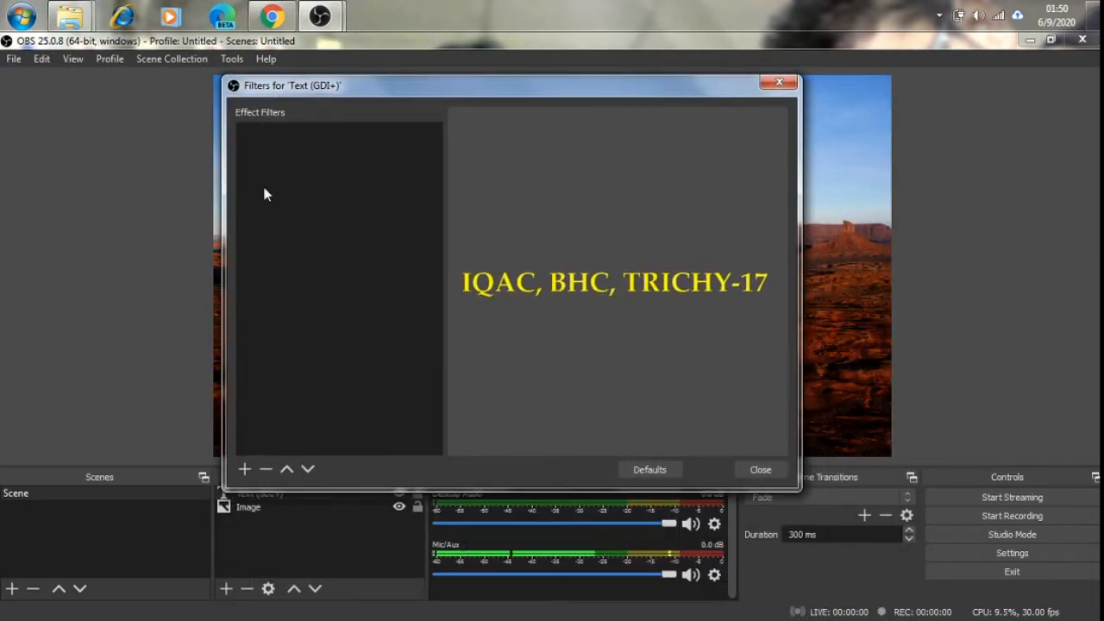
{"action": "left_click", "coordinate": [242, 470]}
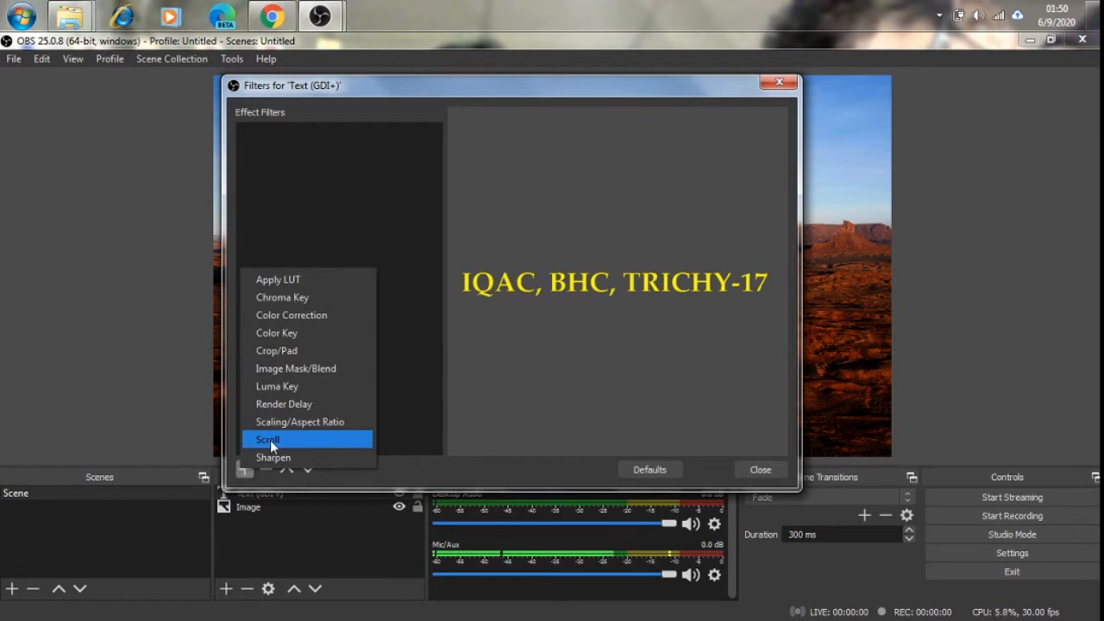
{"action": "left_click", "coordinate": [270, 440]}
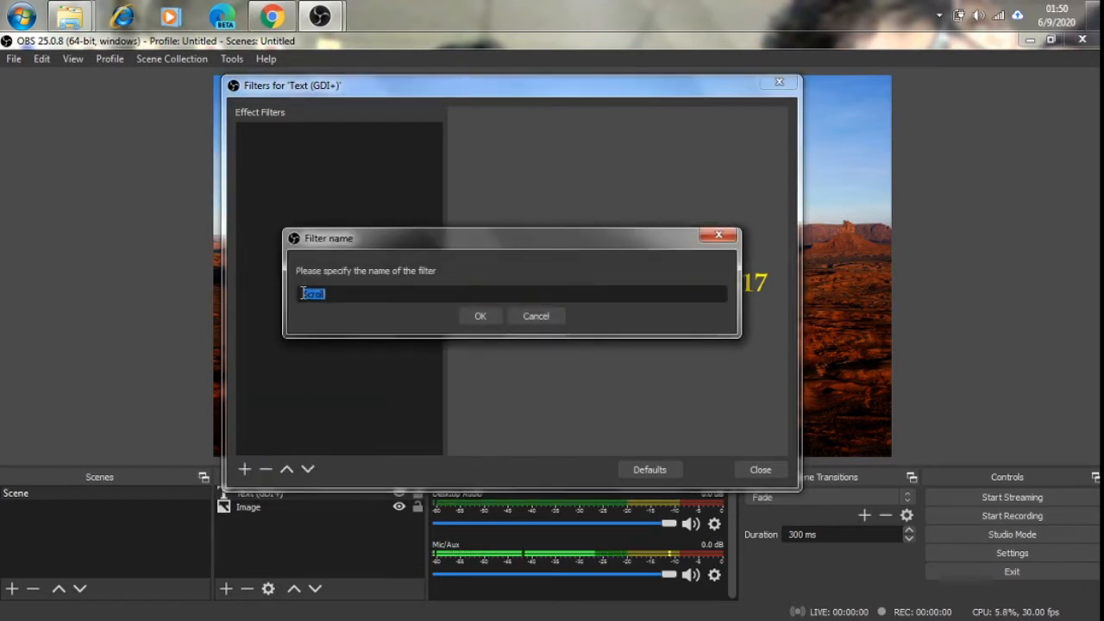
{"action": "left_click", "coordinate": [479, 316]}
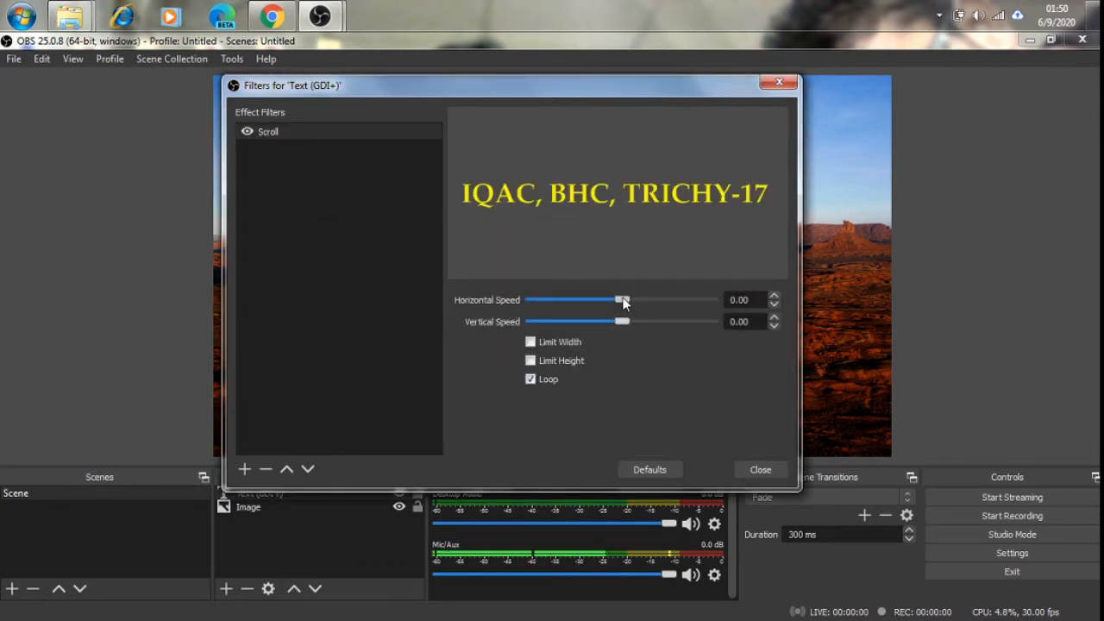
{"action": "mouse_move", "coordinate": [622, 300]}
{"action": "left_mouse_down"}
{"action": "mouse_move", "coordinate": [663, 303]}
{"action": "mouse_move", "coordinate": [584, 305]}
{"action": "mouse_move", "coordinate": [626, 308]}
{"action": "left_mouse_up"}
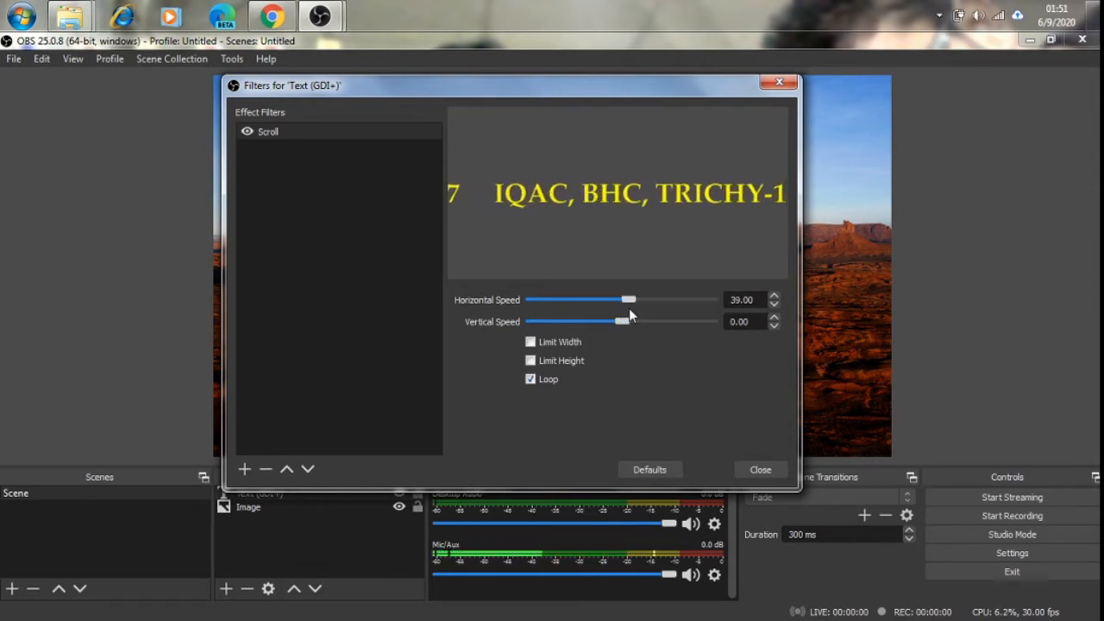
{"action": "left_click", "coordinate": [629, 308]}
Try small positive and negative vertical speeds on the Scroll filter and return the vertical speed to 0.
{"action": "left_click_drag", "start_coordinate": [622, 322], "coordinate": [632, 323]}
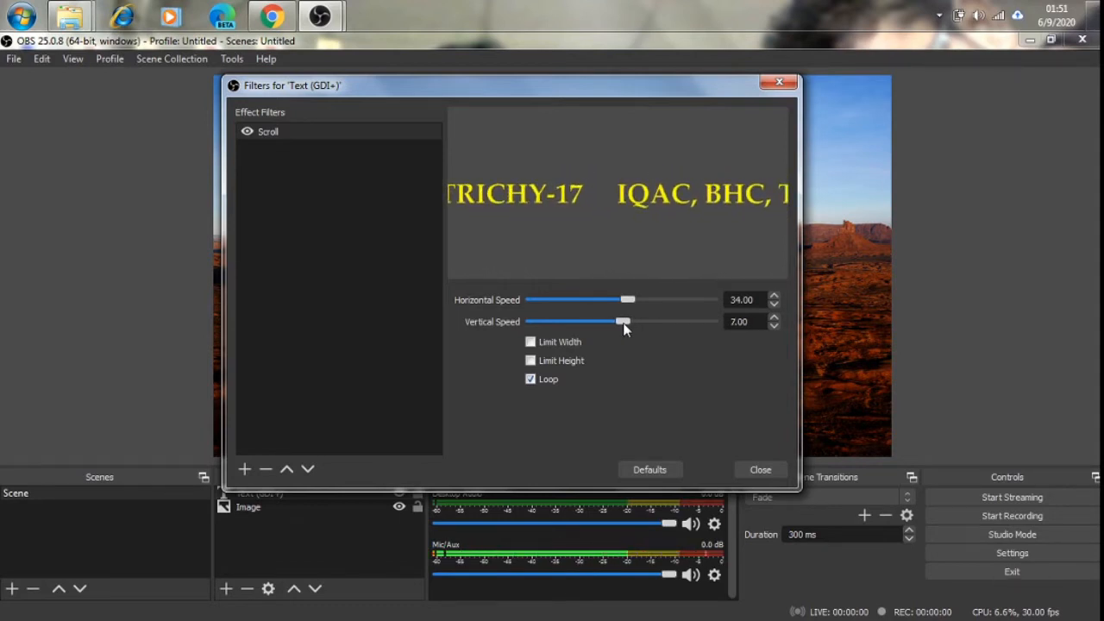
{"action": "left_click_drag", "start_coordinate": [624, 322], "coordinate": [619, 323]}
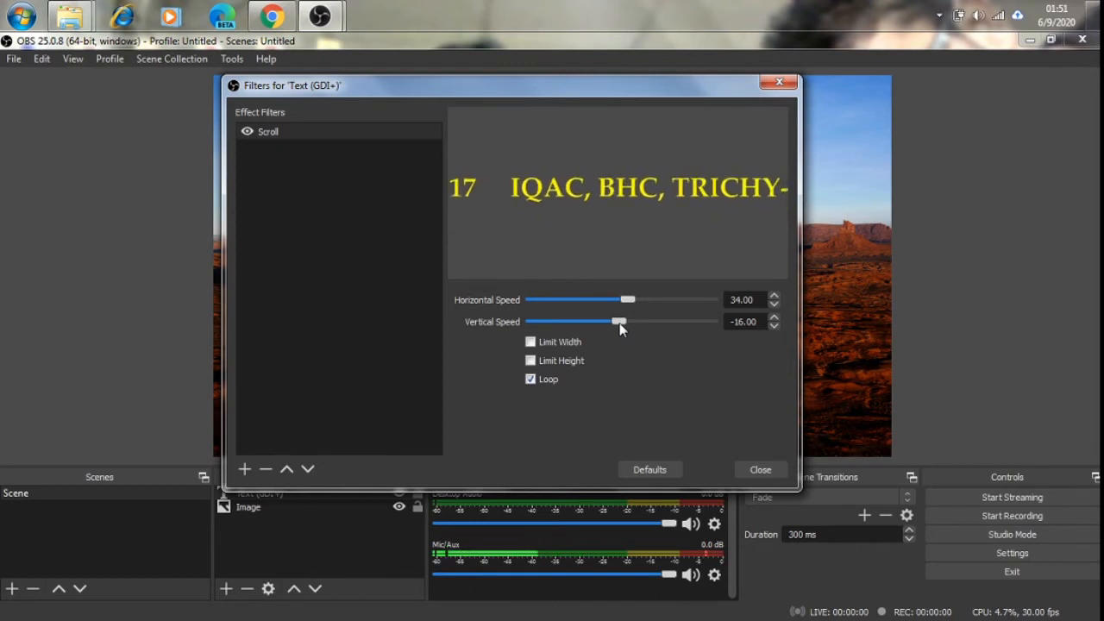
{"action": "left_click_drag", "start_coordinate": [623, 325], "coordinate": [624, 326]}
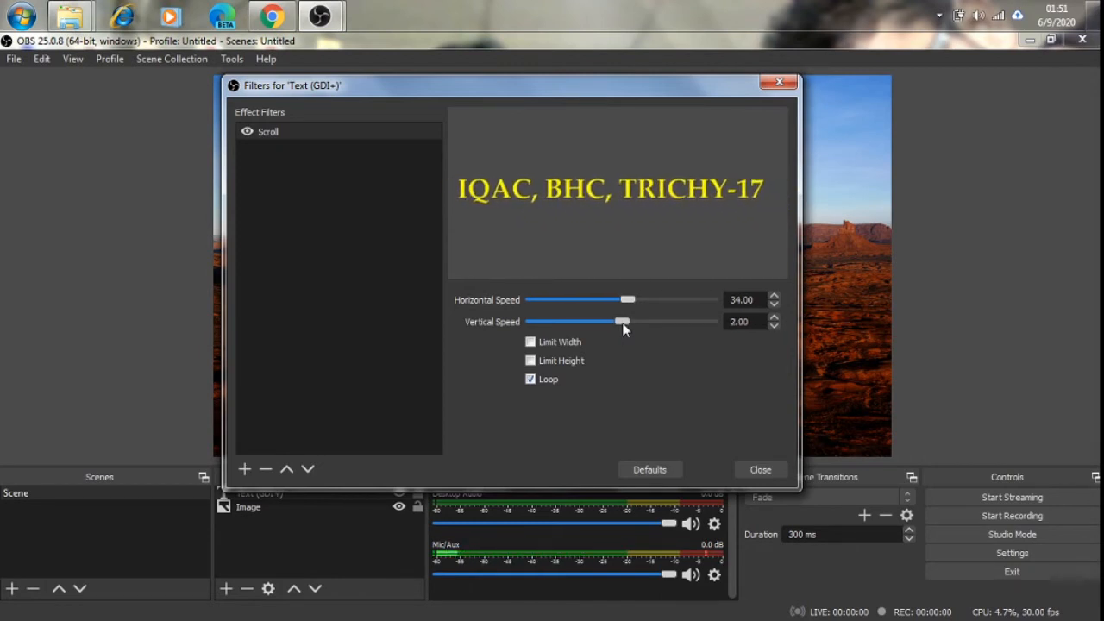
{"action": "left_click_drag", "start_coordinate": [622, 324], "coordinate": [622, 324]}
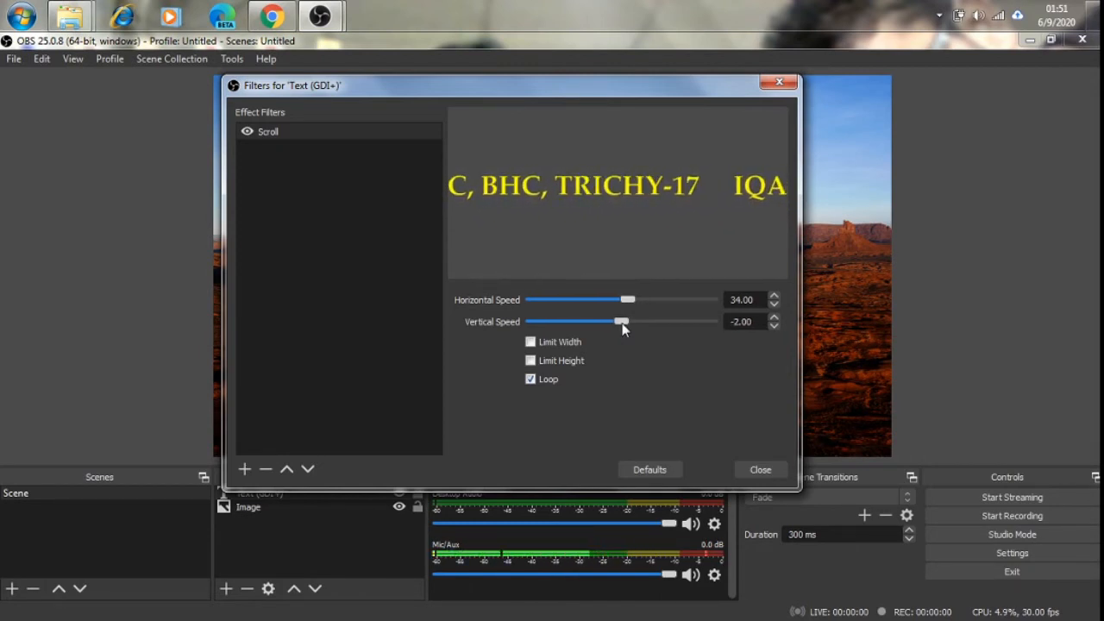
{"action": "left_click", "coordinate": [773, 325]}
{"action": "left_click", "coordinate": [775, 318]}
{"action": "left_click", "coordinate": [775, 318]}
{"action": "left_click", "coordinate": [775, 318]}
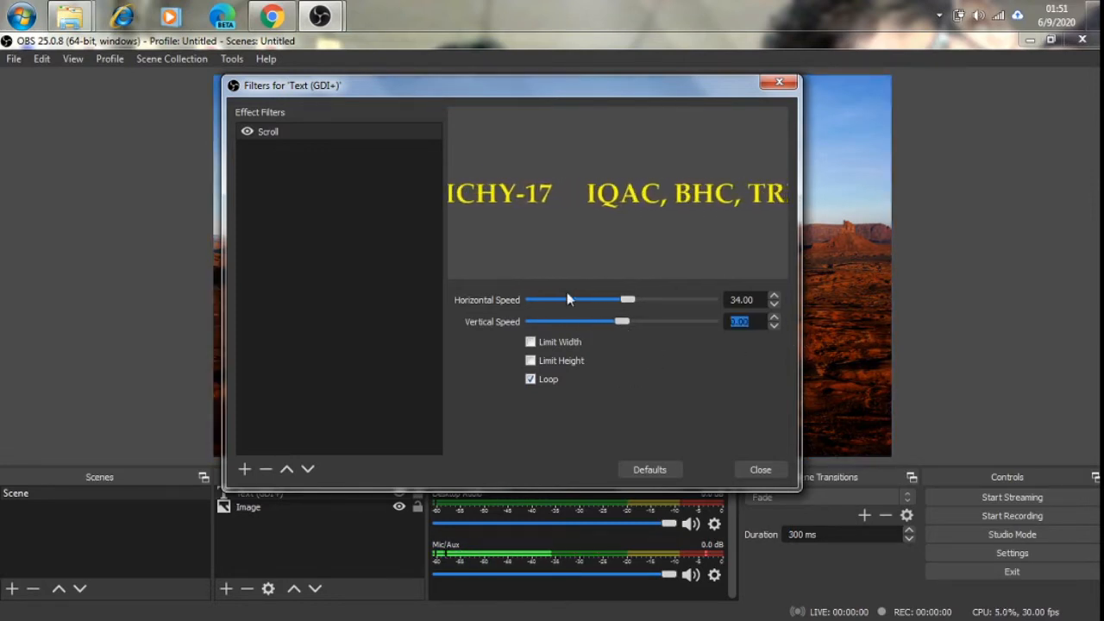
Test the scrolling text with Loop turned off, turn Loop back on and close the text source's filters.
{"action": "left_click_drag", "start_coordinate": [590, 87], "coordinate": [421, 80]}
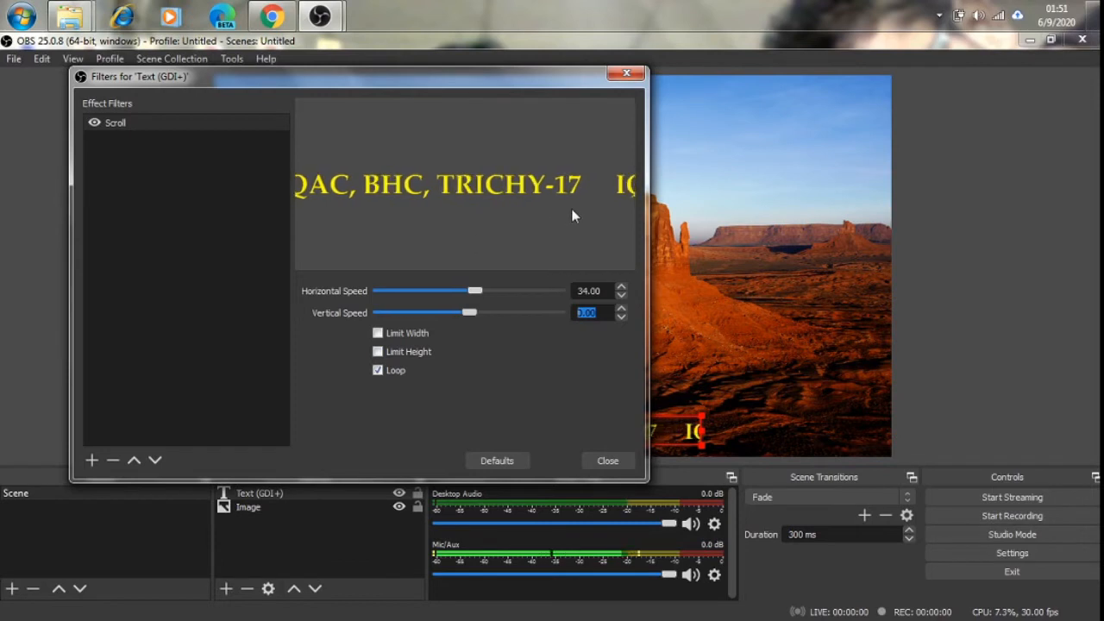
{"action": "left_click", "coordinate": [378, 371]}
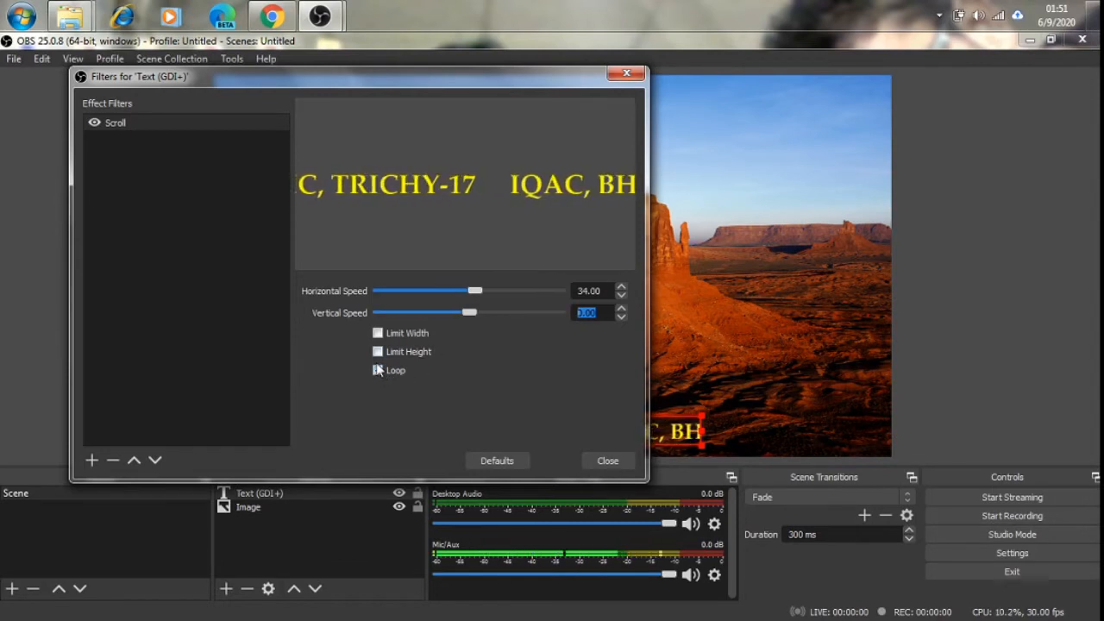
{"action": "left_click", "coordinate": [377, 371]}
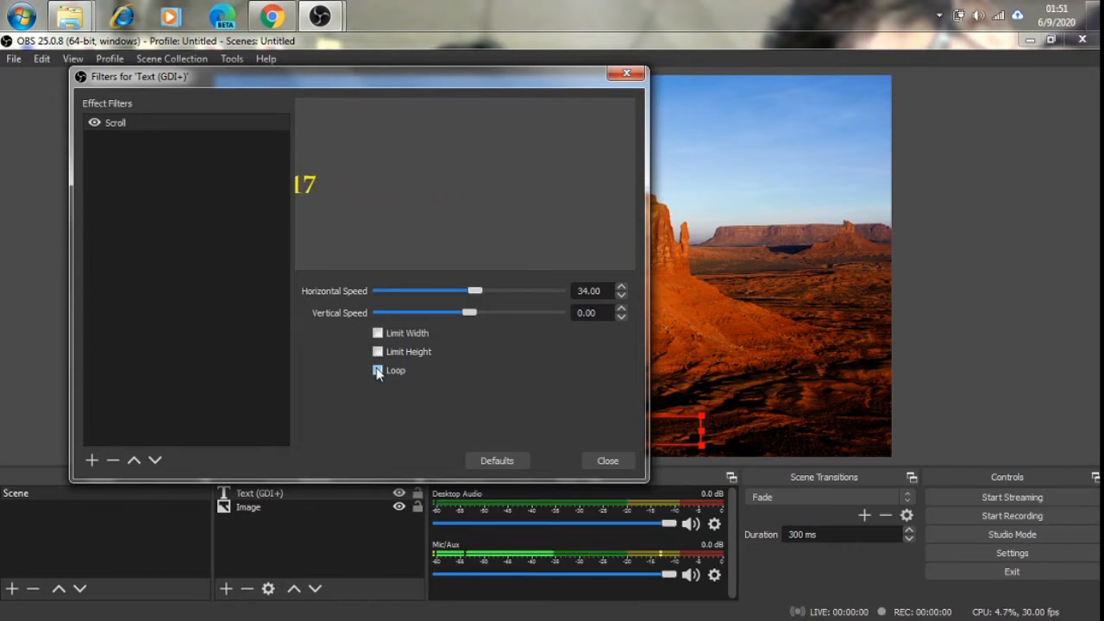
{"action": "left_click", "coordinate": [378, 370]}
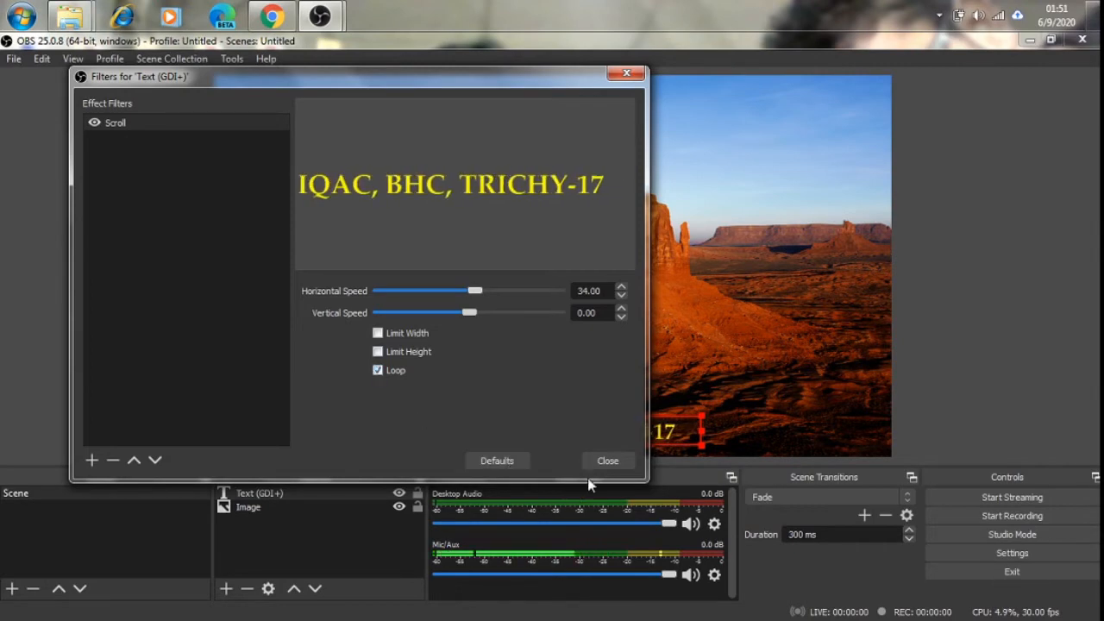
{"action": "left_click", "coordinate": [608, 461]}
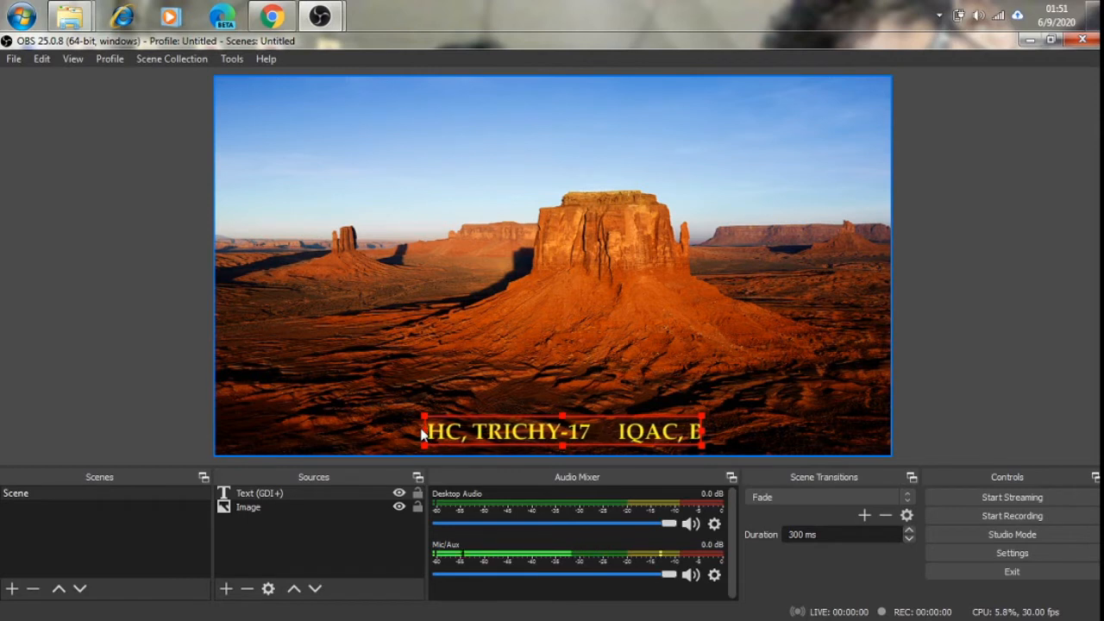
Enlarge the scrolling text freehand to about three quarters of the canvas width, centred along the canvas's bottom edge.
{"action": "left_click_drag", "start_coordinate": [426, 433], "coordinate": [294, 416]}
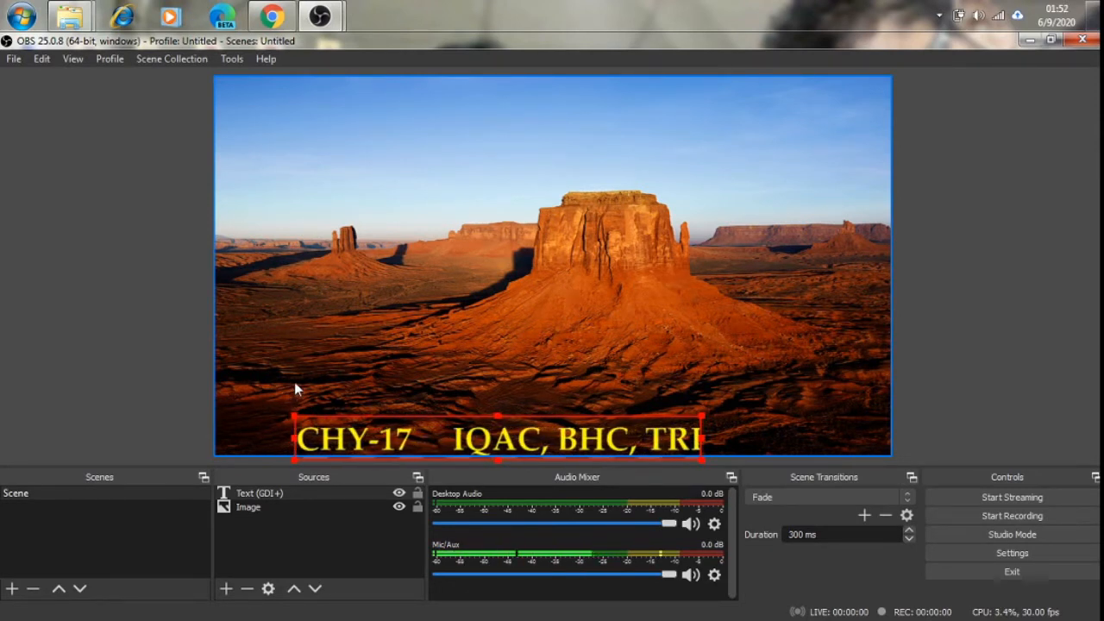
{"action": "left_click_drag", "start_coordinate": [507, 436], "coordinate": [524, 416]}
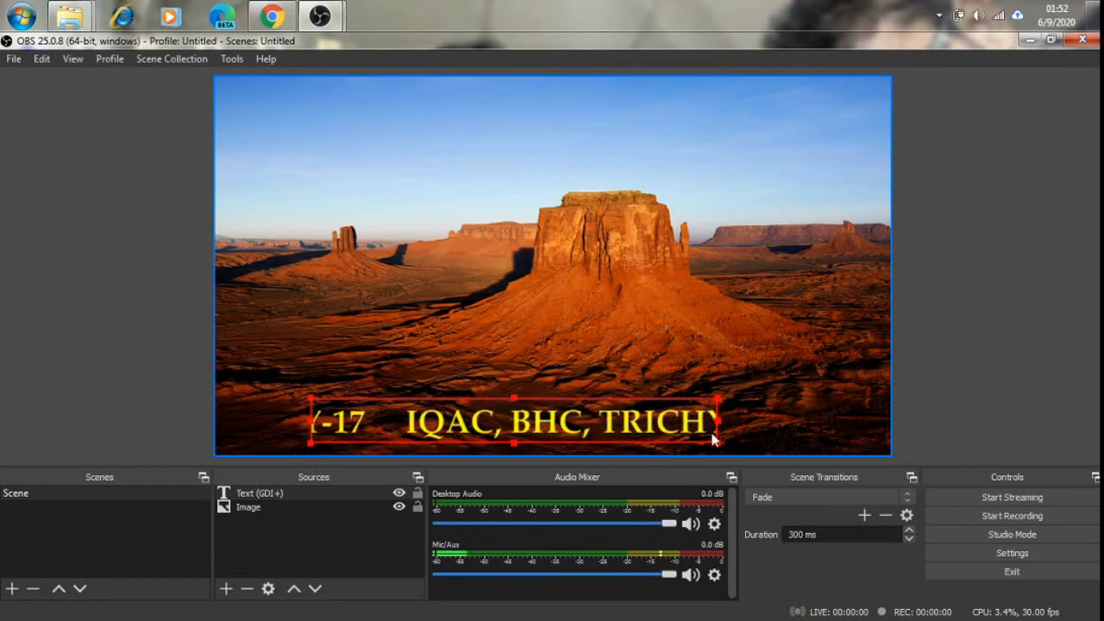
{"action": "left_click_drag", "start_coordinate": [719, 424], "coordinate": [816, 422]}
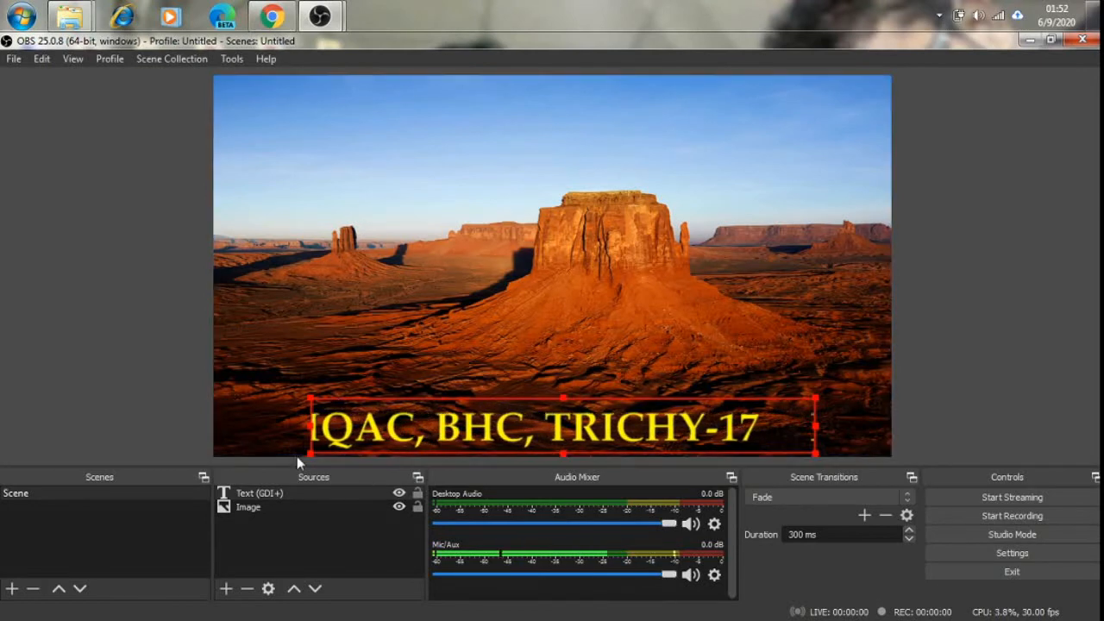
Add a Video Capture Device source with the Lenovo EasyCamera as device and accept its default properties.
{"action": "left_click", "coordinate": [226, 589]}
{"action": "left_click", "coordinate": [259, 513]}
{"action": "left_click", "coordinate": [599, 446]}
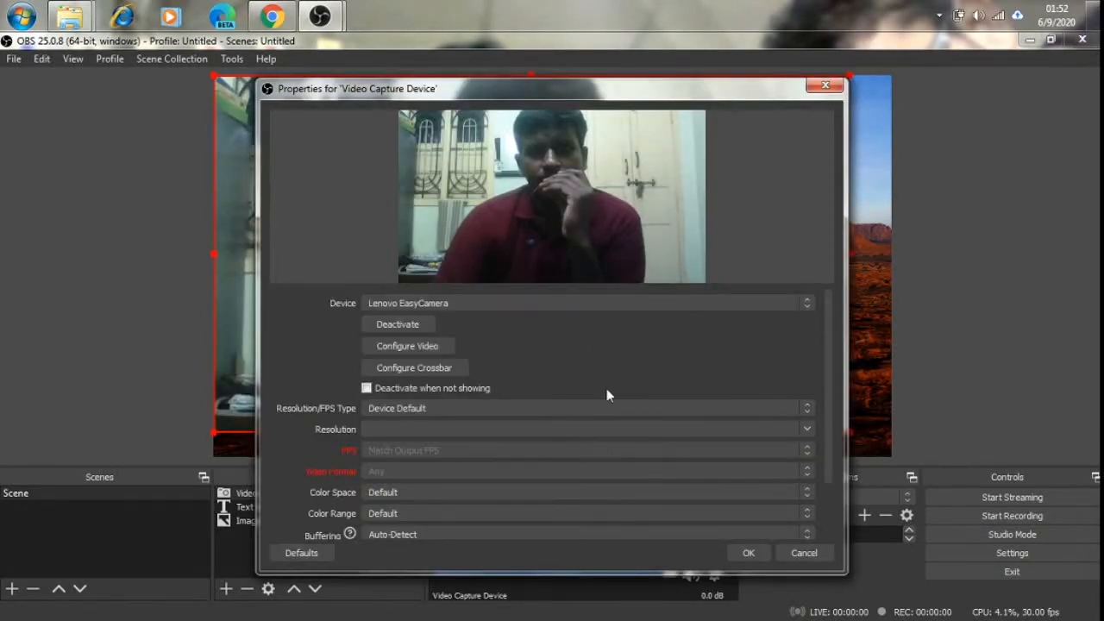
{"action": "left_click_drag", "start_coordinate": [558, 96], "coordinate": [226, 98]}
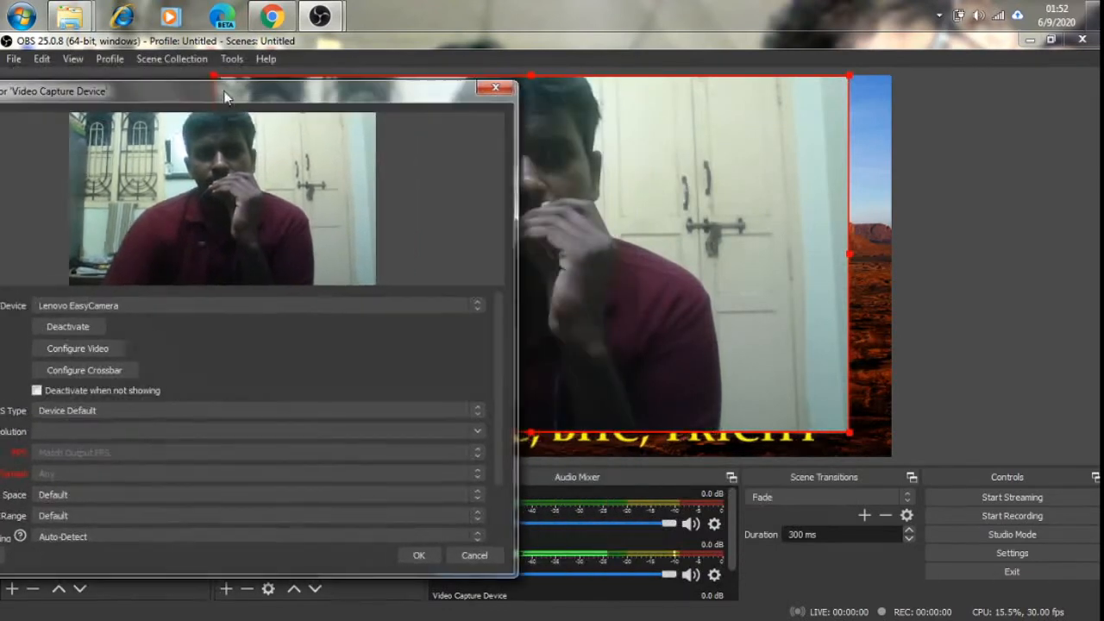
{"action": "left_click", "coordinate": [417, 556]}
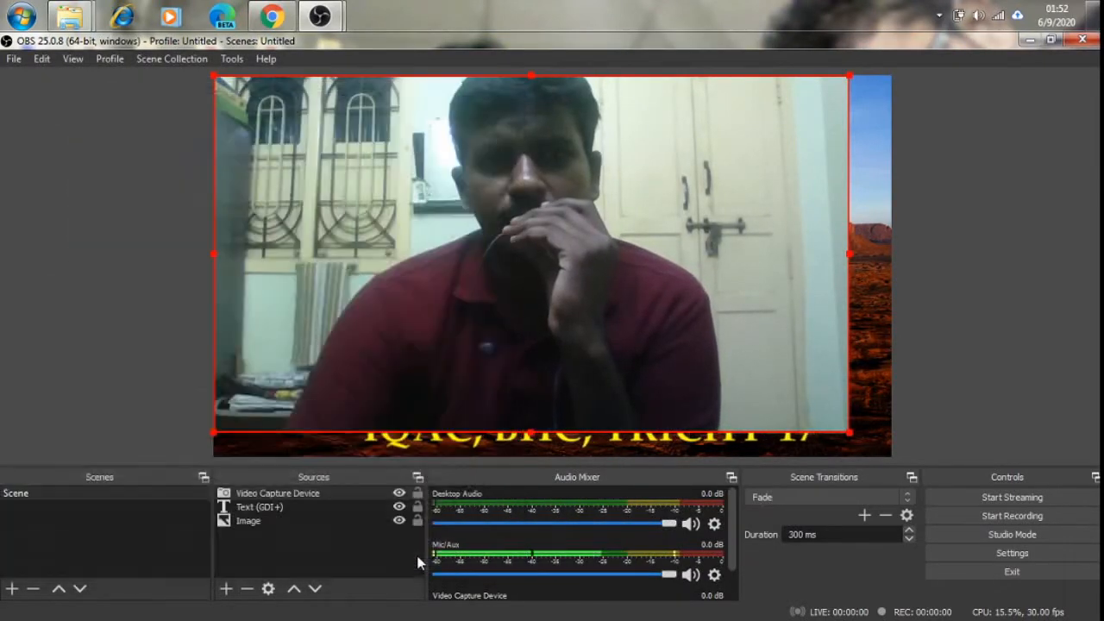
Shrink the webcam picture freehand to about one sixth of the canvas width and place it near the canvas's upper-right corner.
{"action": "left_click_drag", "start_coordinate": [849, 78], "coordinate": [420, 317]}
{"action": "left_click_drag", "start_coordinate": [385, 354], "coordinate": [817, 137]}
{"action": "left_click", "coordinate": [810, 151]}
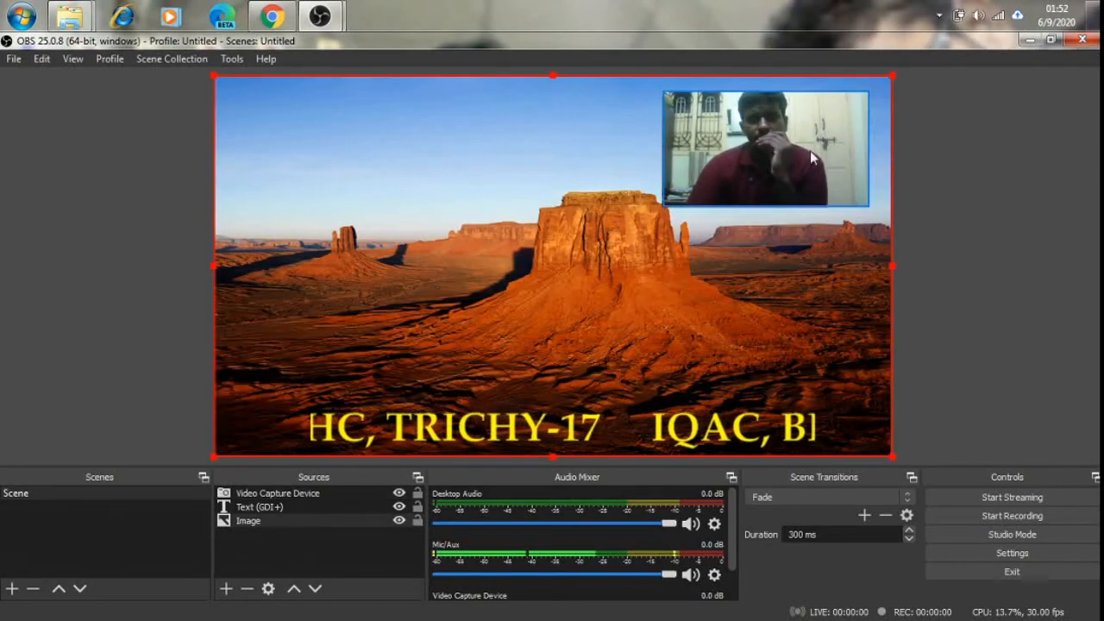
{"action": "left_click", "coordinate": [864, 107]}
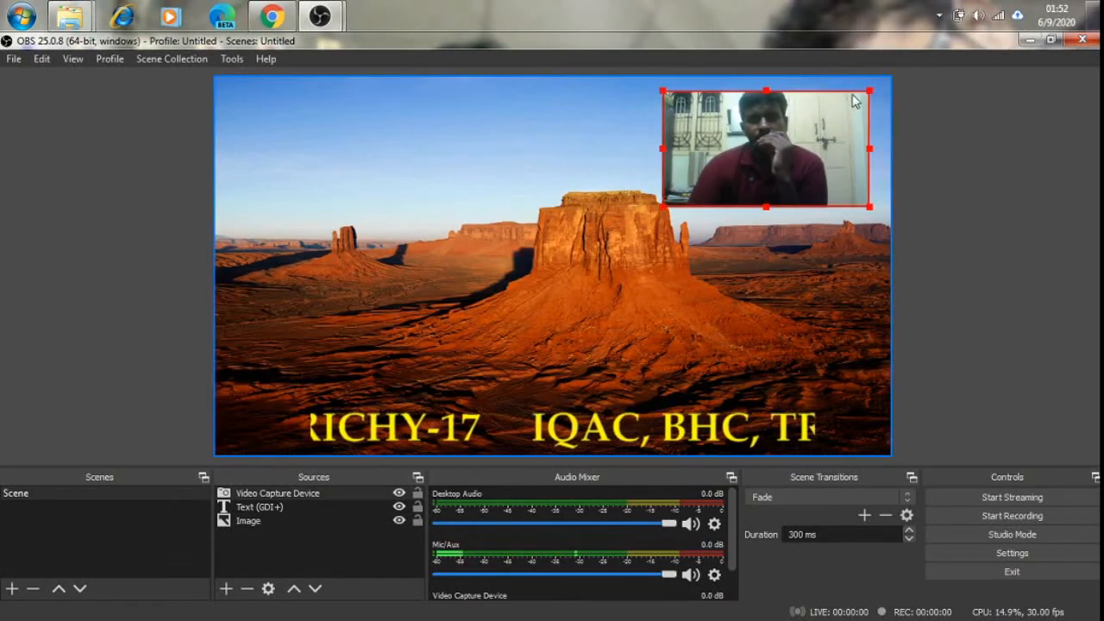
{"action": "left_click_drag", "start_coordinate": [869, 92], "coordinate": [784, 141]}
{"action": "left_click_drag", "start_coordinate": [715, 171], "coordinate": [792, 124]}
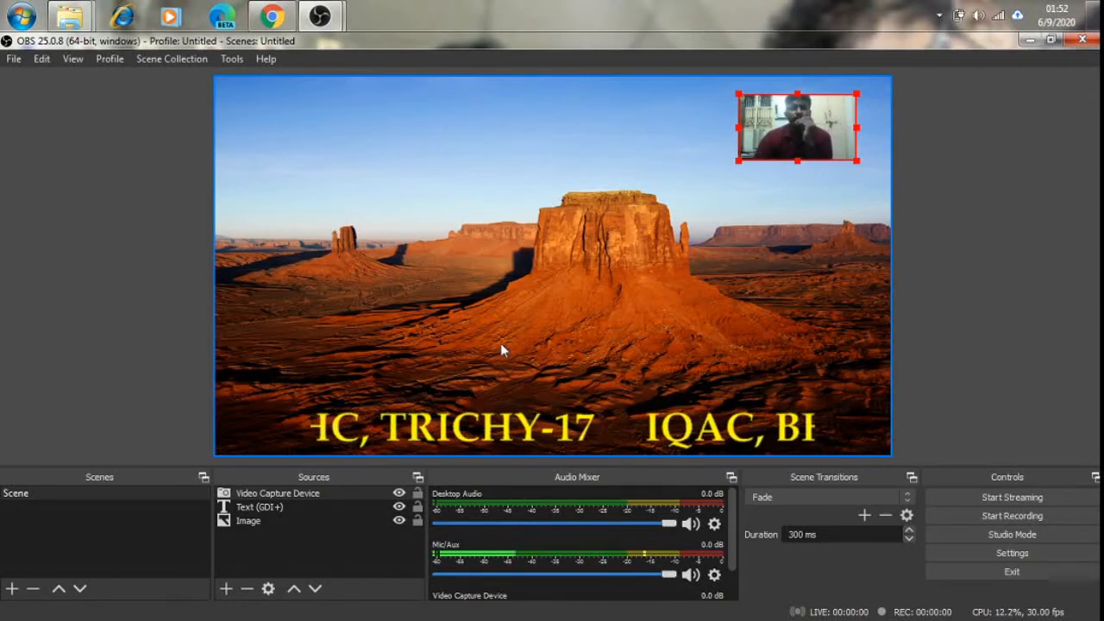
Remove the Video Capture Device source from the scene.
{"action": "left_click", "coordinate": [270, 521]}
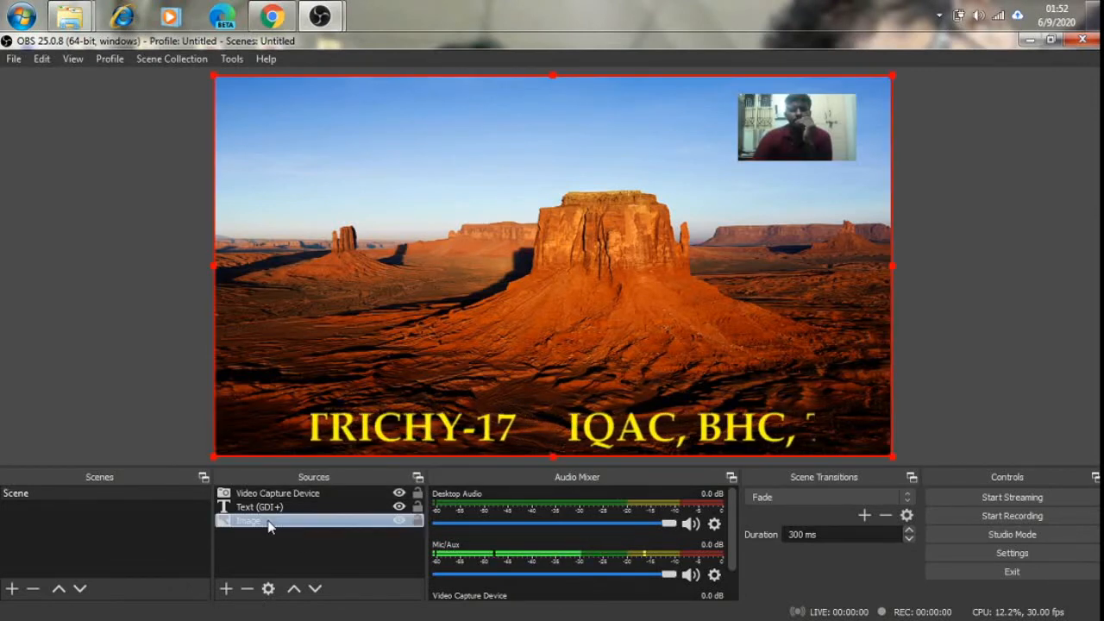
{"action": "left_click", "coordinate": [278, 493]}
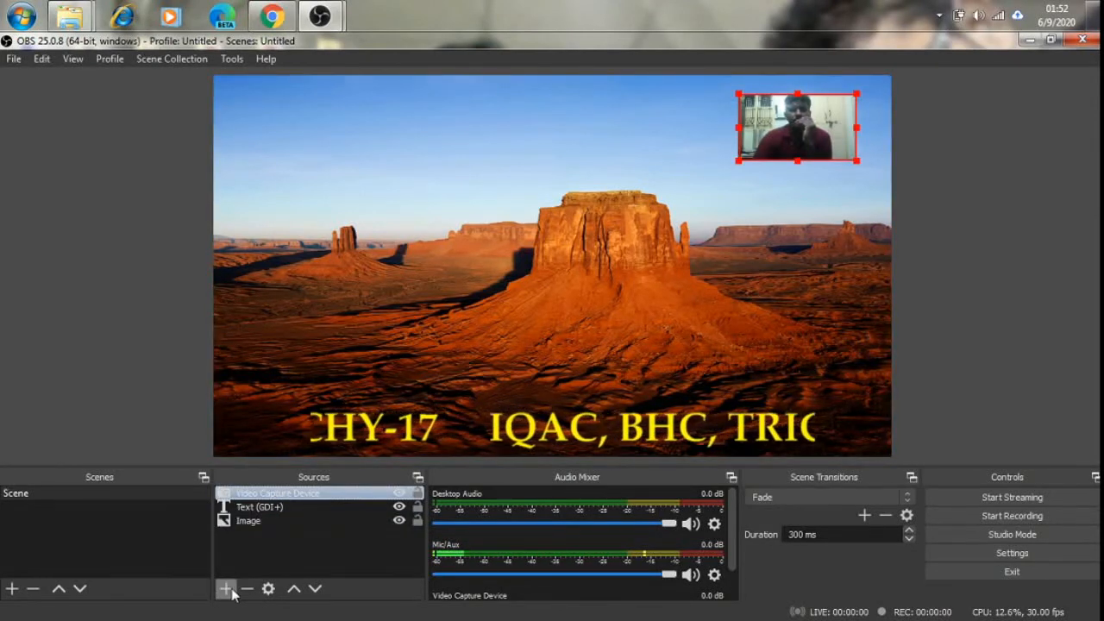
{"action": "left_click", "coordinate": [247, 589]}
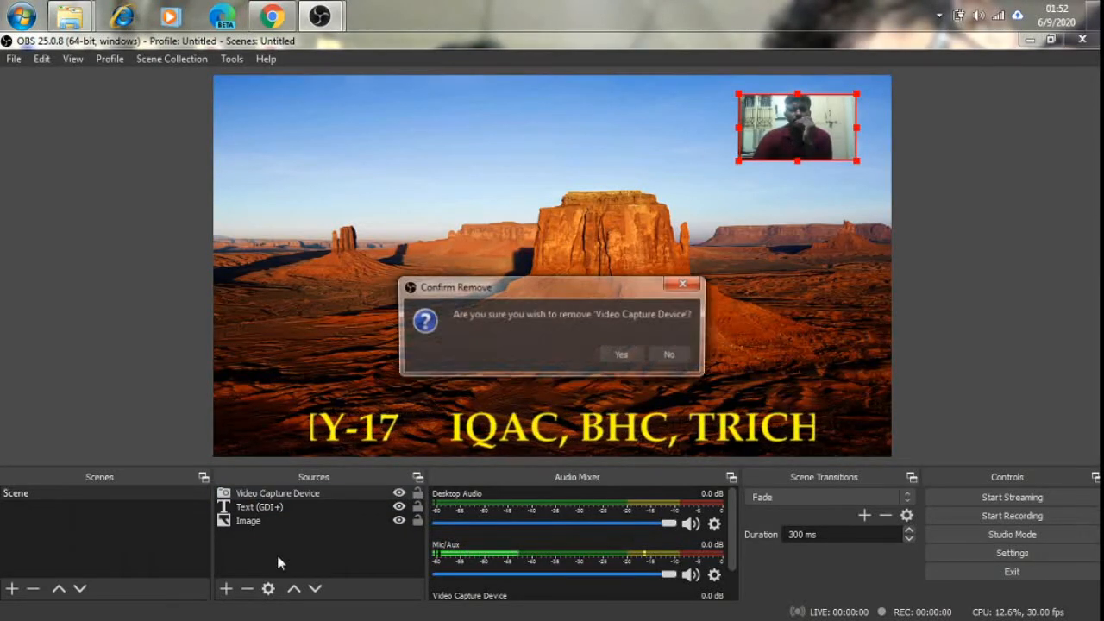
{"action": "left_click", "coordinate": [620, 354]}
Remove the text source and the image source from the scene.
{"action": "left_click", "coordinate": [264, 493]}
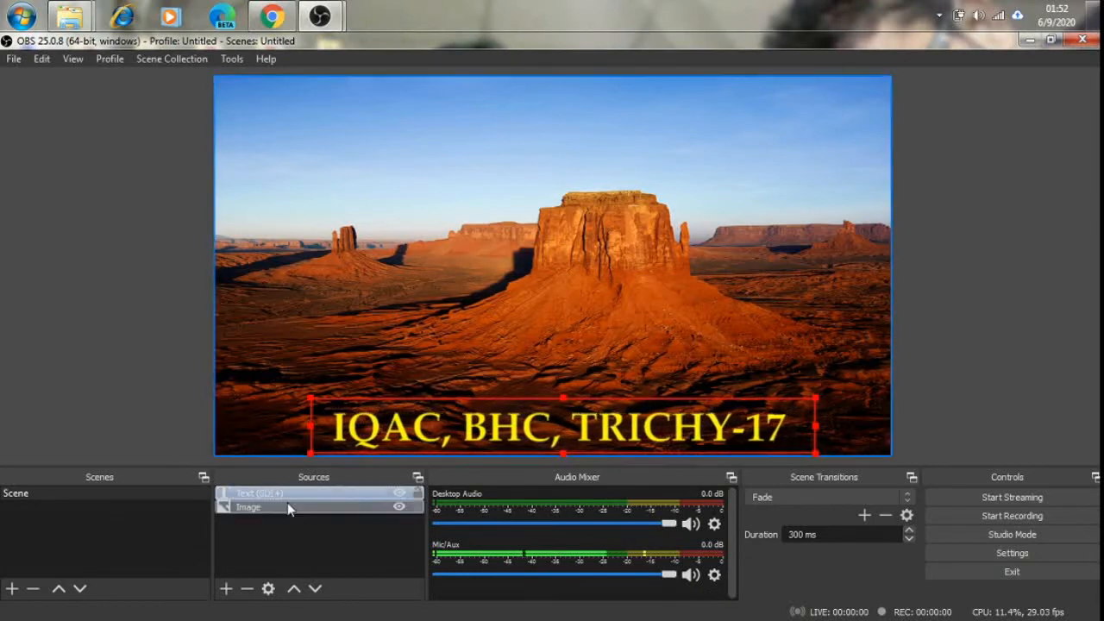
{"action": "key", "text": "Delete"}
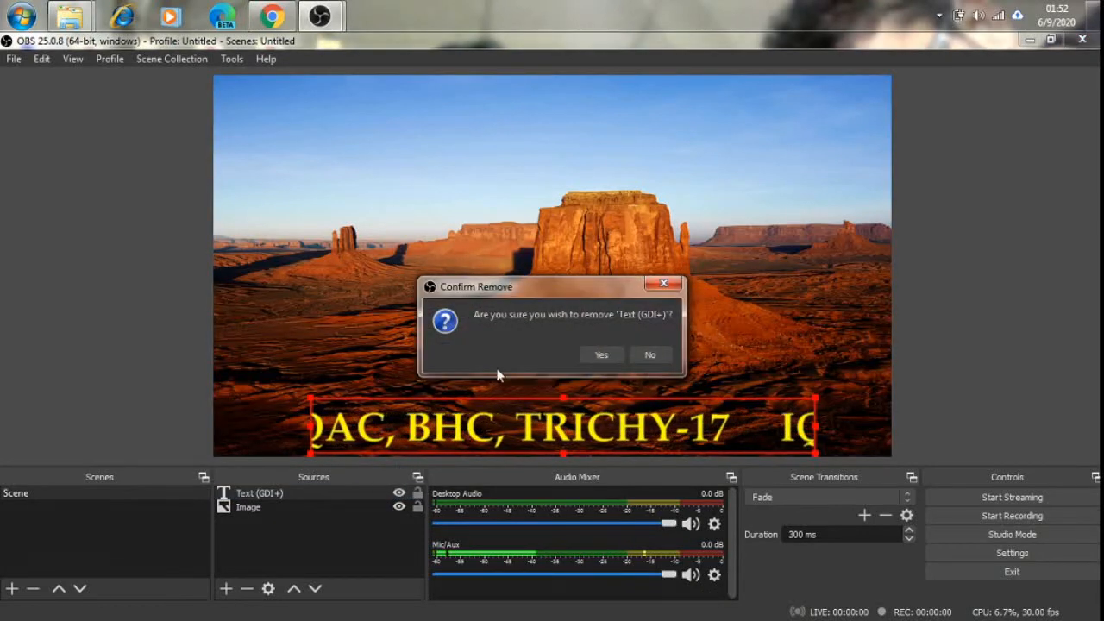
{"action": "left_click", "coordinate": [596, 353]}
{"action": "left_click", "coordinate": [256, 495]}
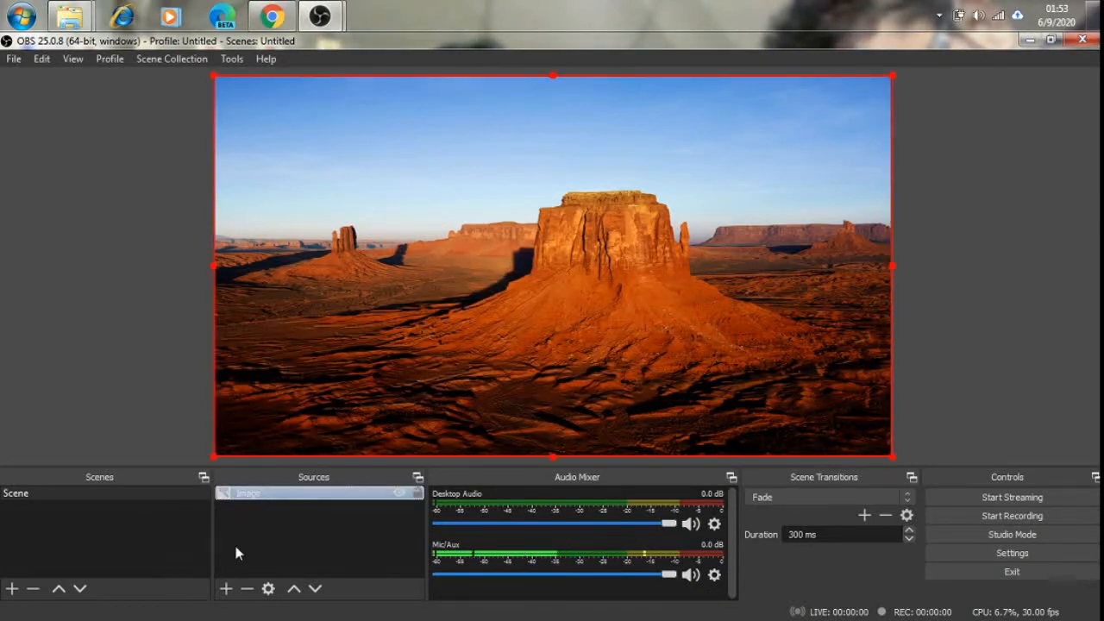
{"action": "left_click", "coordinate": [246, 589]}
{"action": "left_click", "coordinate": [587, 356]}
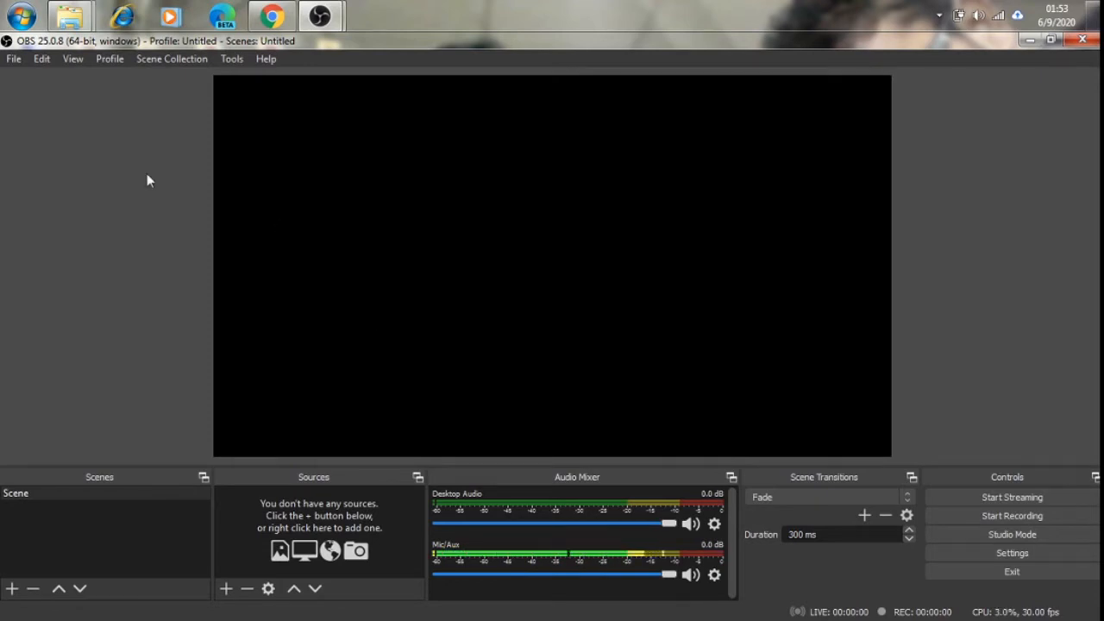
Switch to Microsoft PowerPoint 2010 by opening the recent presentation Basics of Bioinformatics, and dismiss the Office Activation Wizard.
{"action": "left_click", "coordinate": [23, 18]}
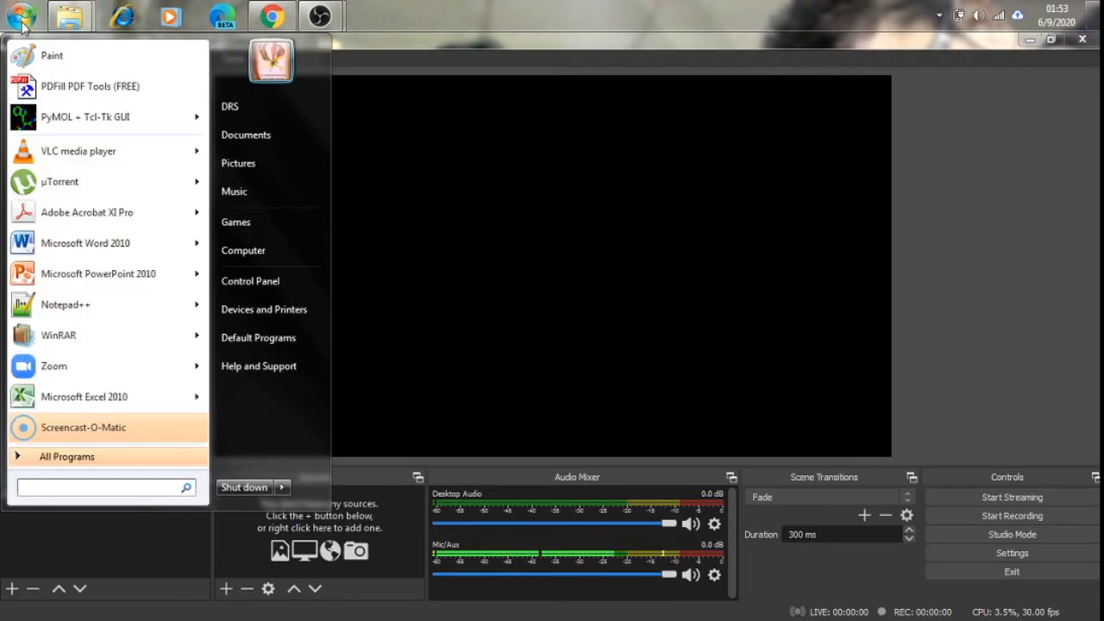
{"action": "mouse_move", "coordinate": [130, 273]}
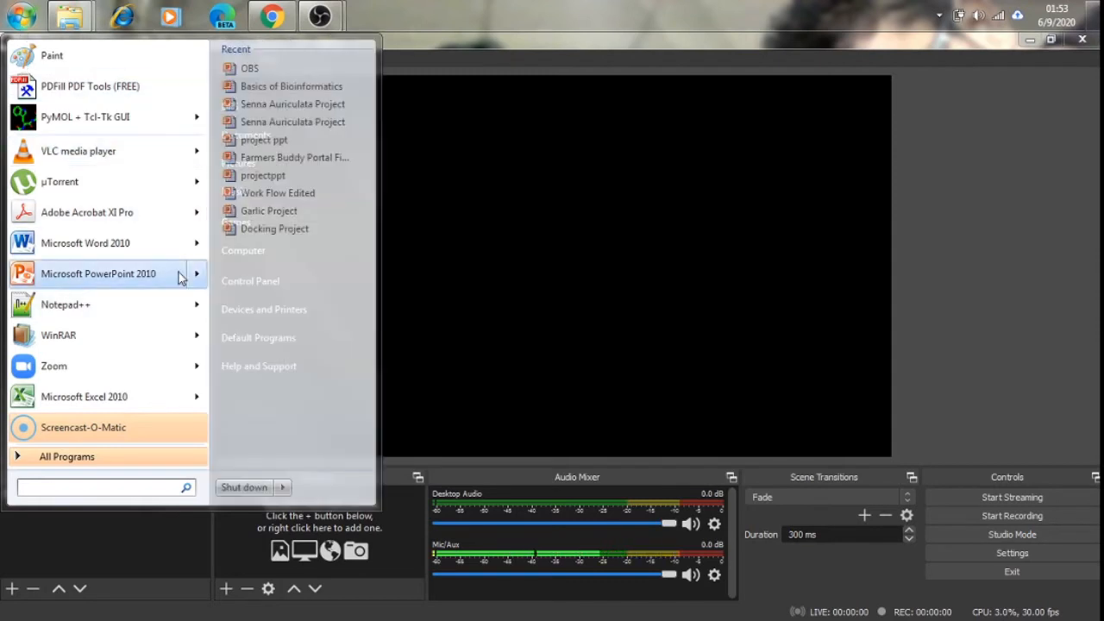
{"action": "left_click", "coordinate": [269, 87]}
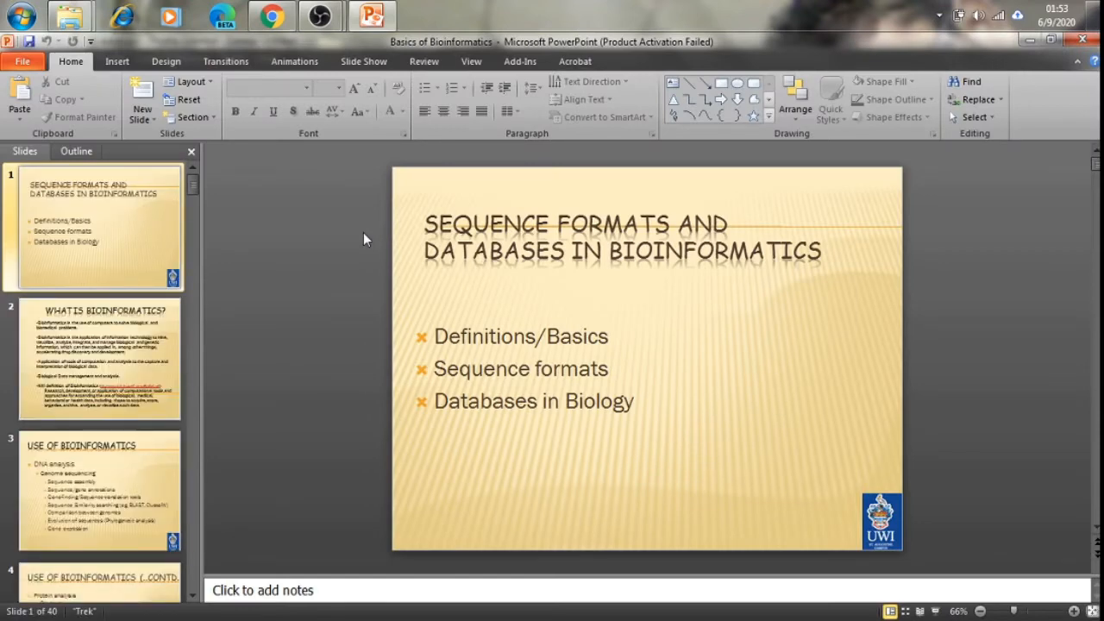
{"action": "left_click", "coordinate": [733, 154]}
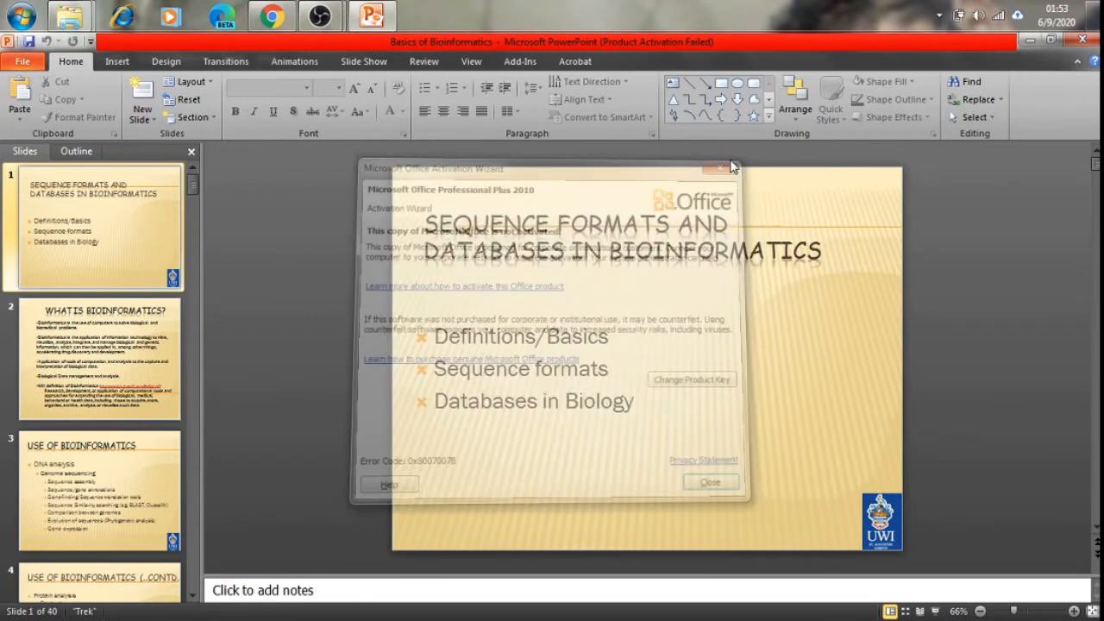
{"action": "scroll", "coordinate": [107, 337], "scroll_direction": "down", "scroll_amount": 4}
{"action": "scroll", "coordinate": [108, 336], "scroll_direction": "up", "scroll_amount": 4}
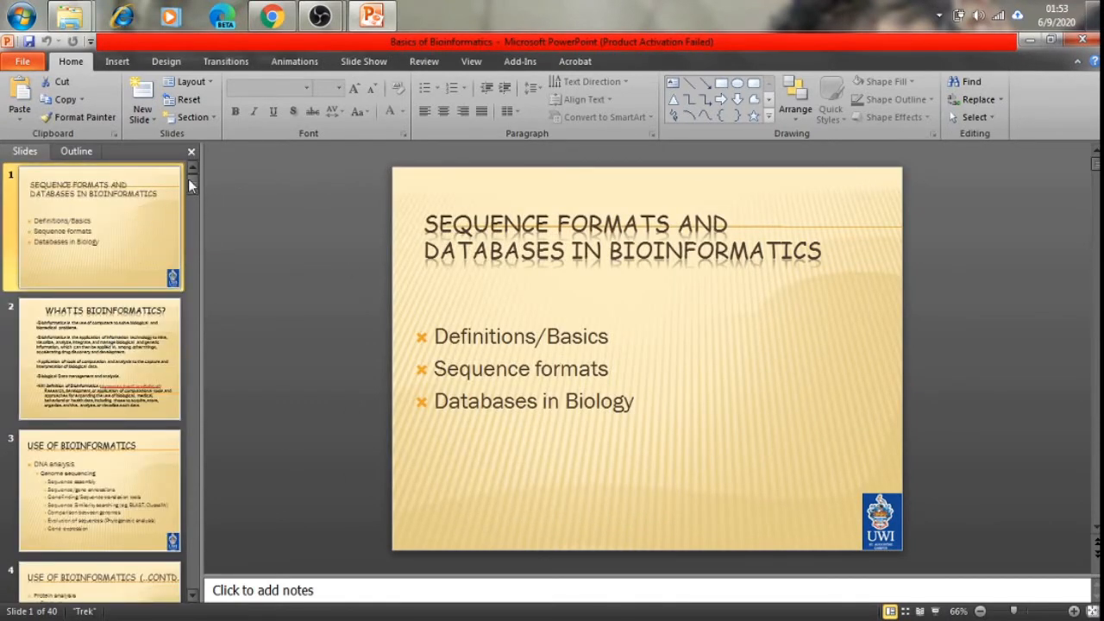
{"action": "left_click_drag", "start_coordinate": [196, 593], "coordinate": [195, 595]}
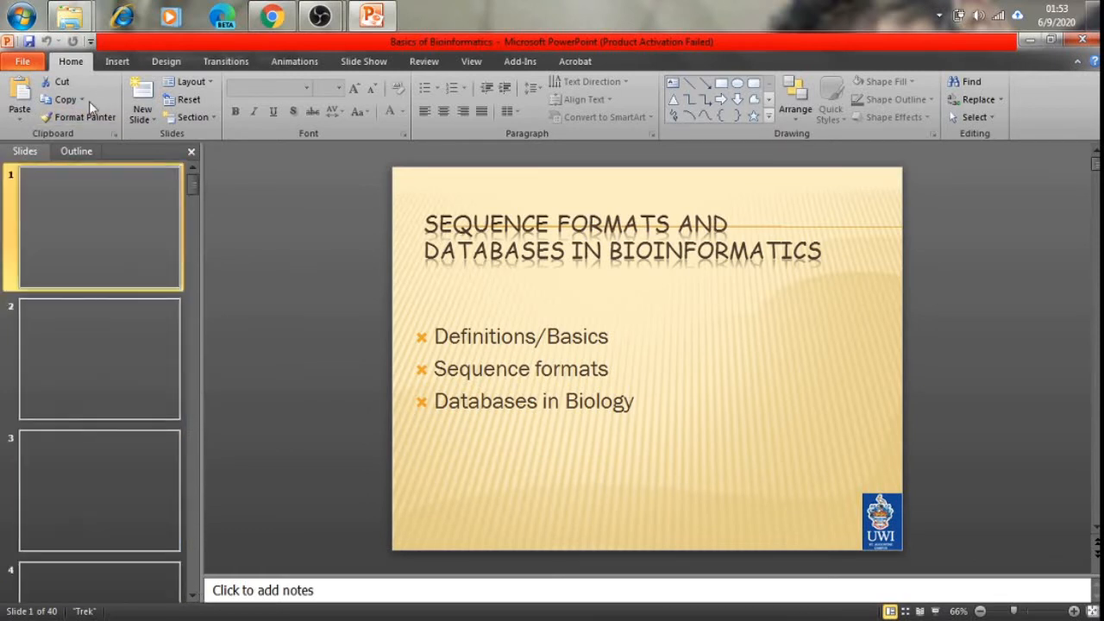
Start saving the presentation under a new location and choose the Bhc FDP folder on the Desktop as the destination.
{"action": "left_click", "coordinate": [21, 62]}
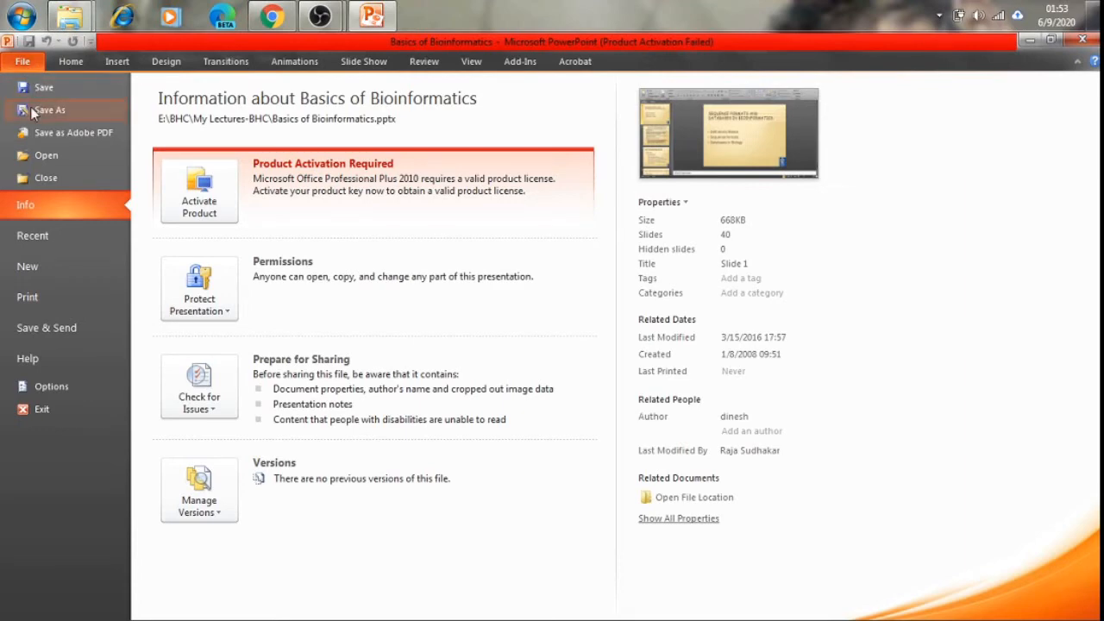
{"action": "key", "text": "Escape"}
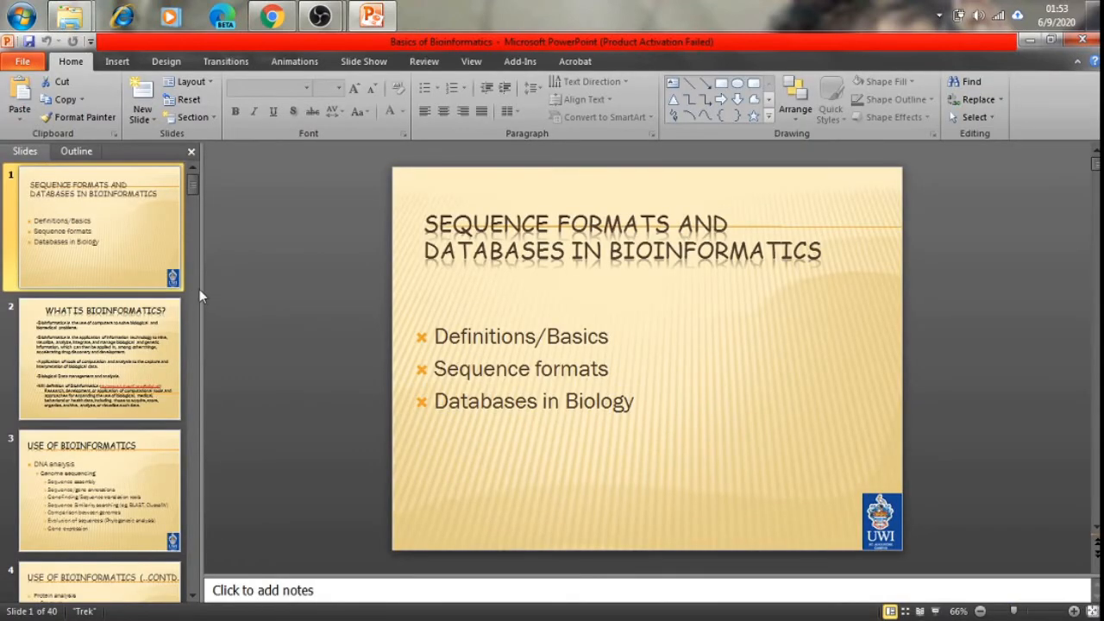
{"action": "key", "text": "F12"}
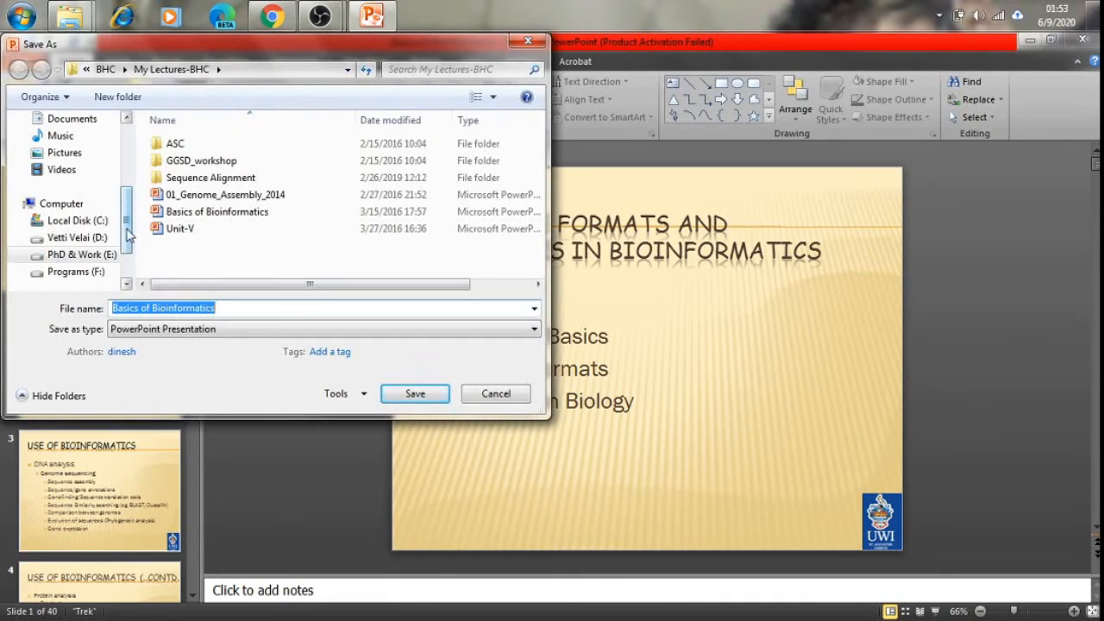
{"action": "left_click_drag", "start_coordinate": [128, 233], "coordinate": [126, 175]}
{"action": "left_click", "coordinate": [86, 197]}
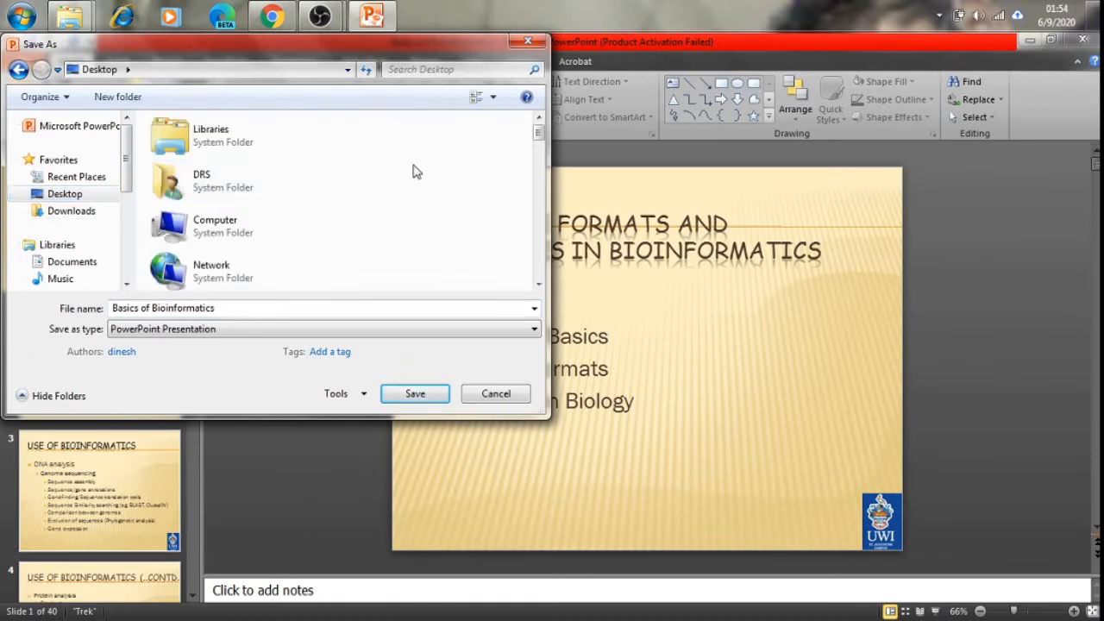
{"action": "key", "text": "b"}
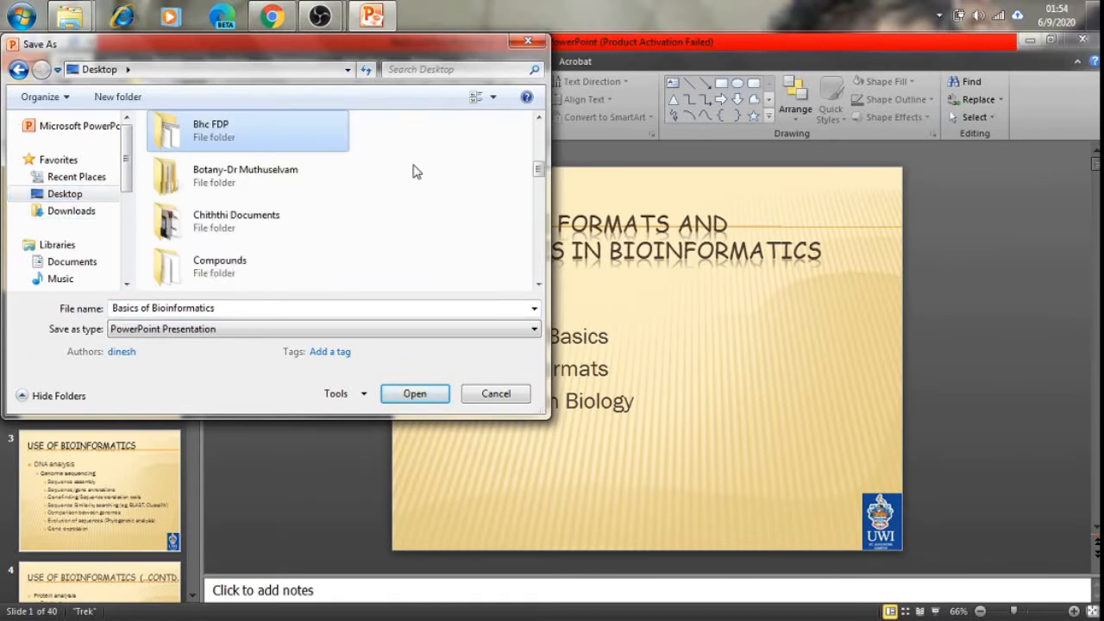
{"action": "double_click", "coordinate": [297, 141]}
Export every slide of the presentation in JPEG File Interchange Format, keeping the file name Basics of Bioinformatics.
{"action": "left_click", "coordinate": [278, 332]}
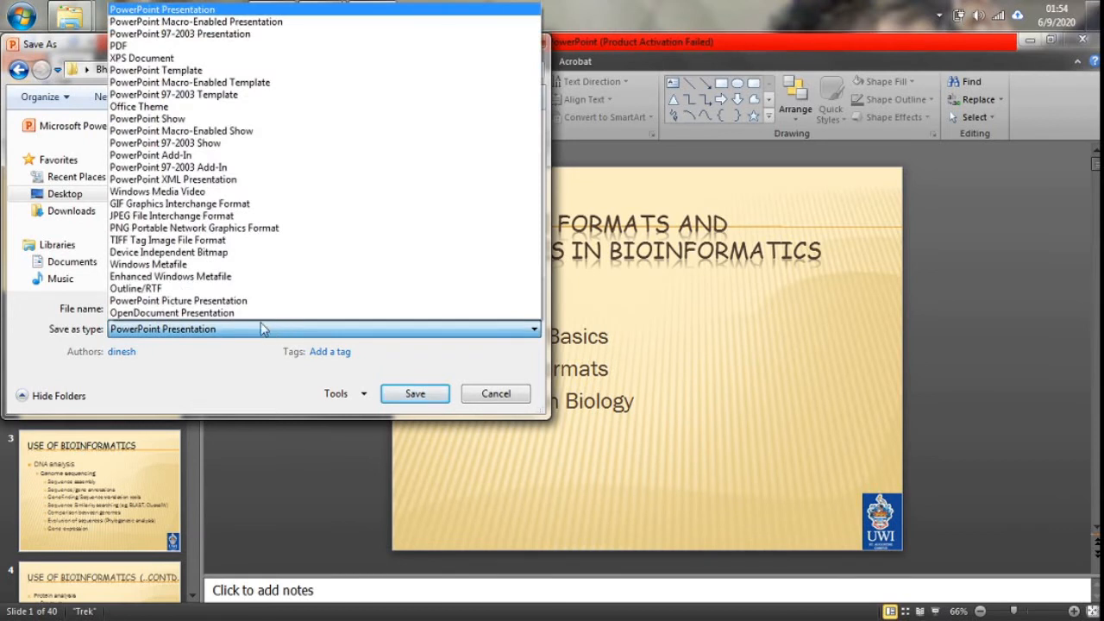
{"action": "left_click", "coordinate": [210, 218]}
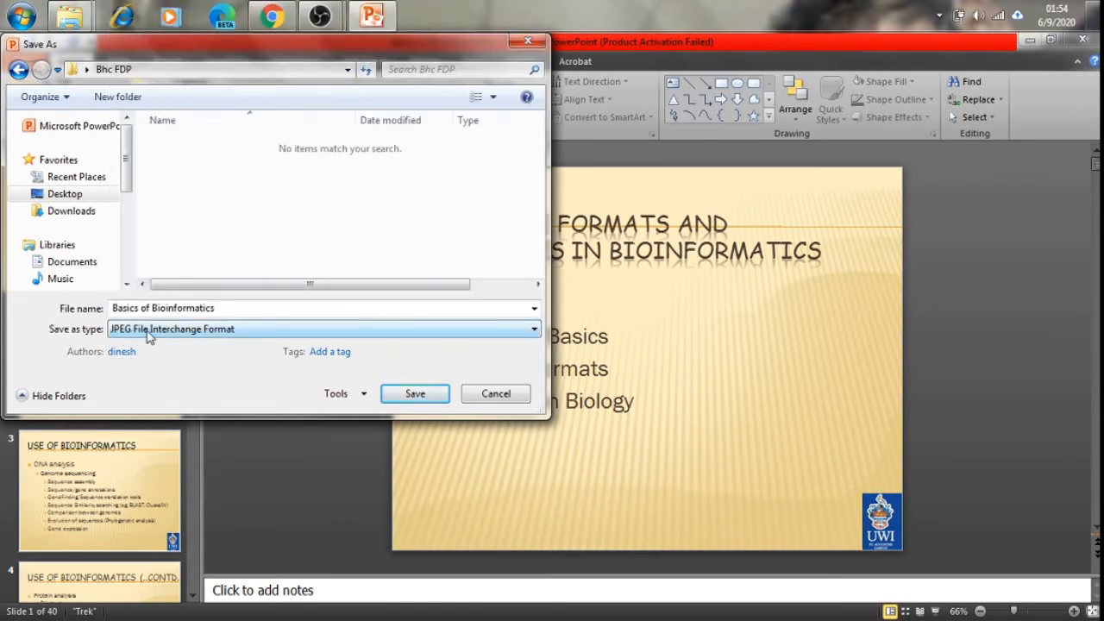
{"action": "left_click", "coordinate": [415, 394]}
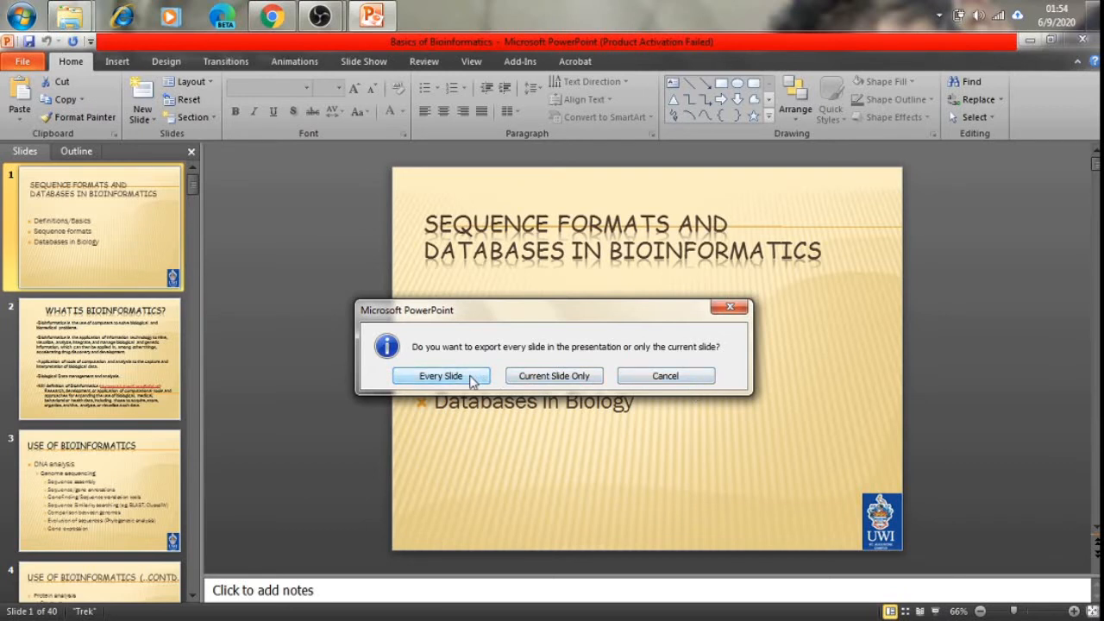
{"action": "left_click", "coordinate": [470, 381]}
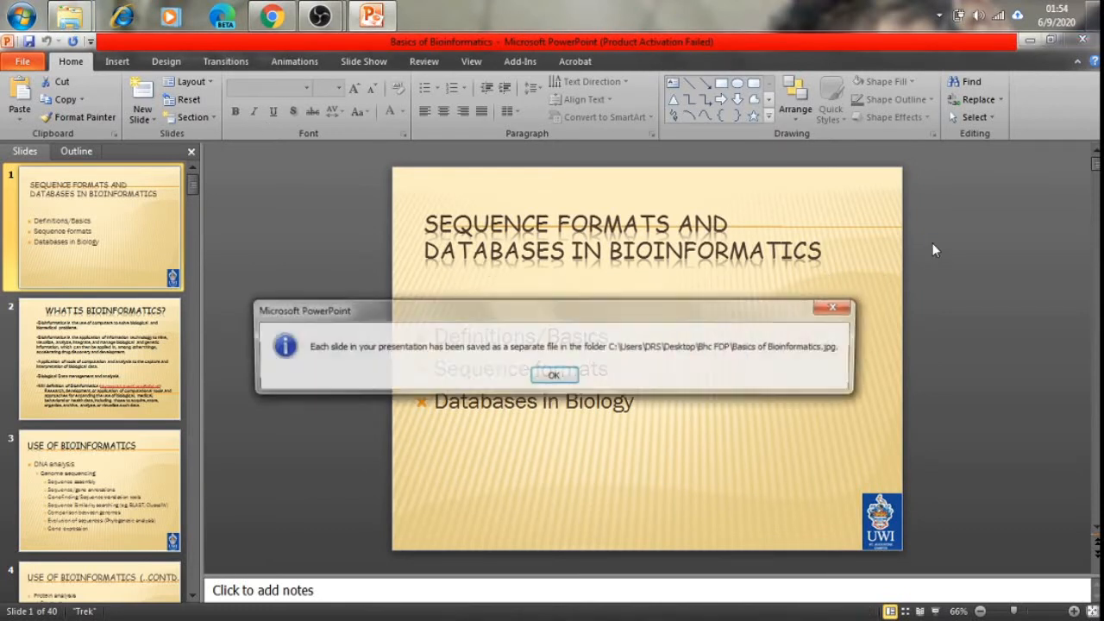
{"action": "left_click", "coordinate": [559, 379]}
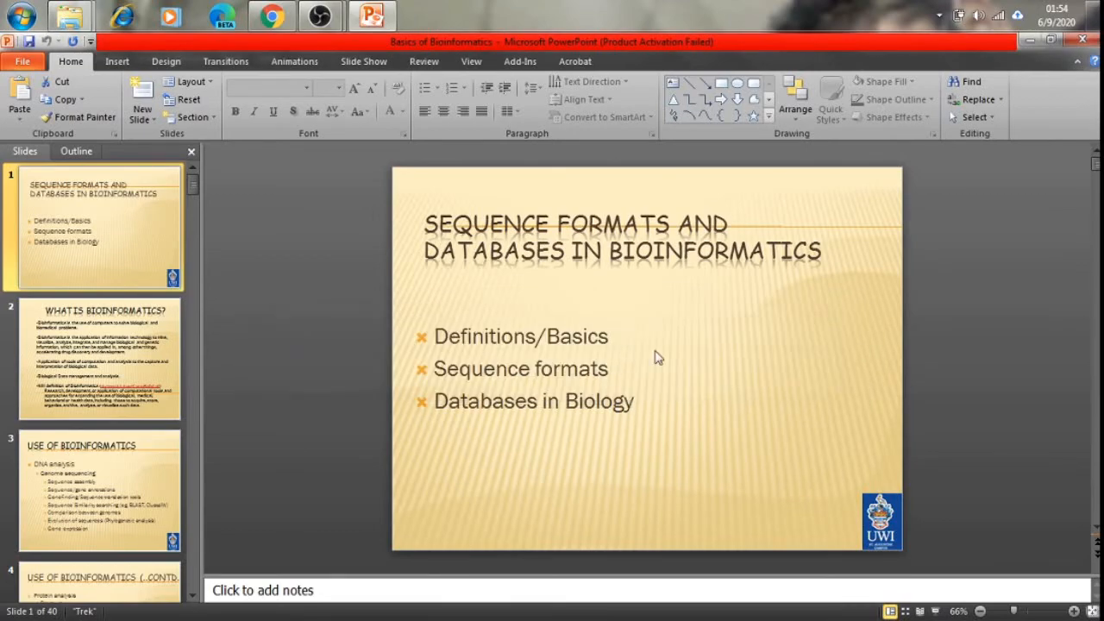
Switch back to OBS and add a new Image Slide Show source to the scene under its default name.
{"action": "left_click", "coordinate": [1029, 39]}
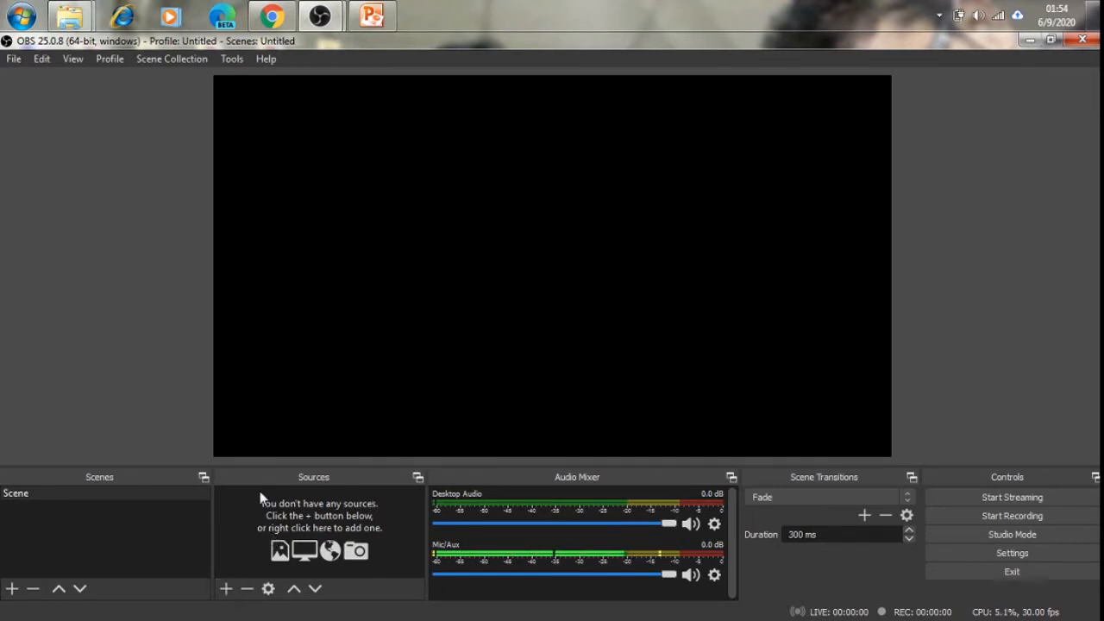
{"action": "left_click", "coordinate": [226, 589]}
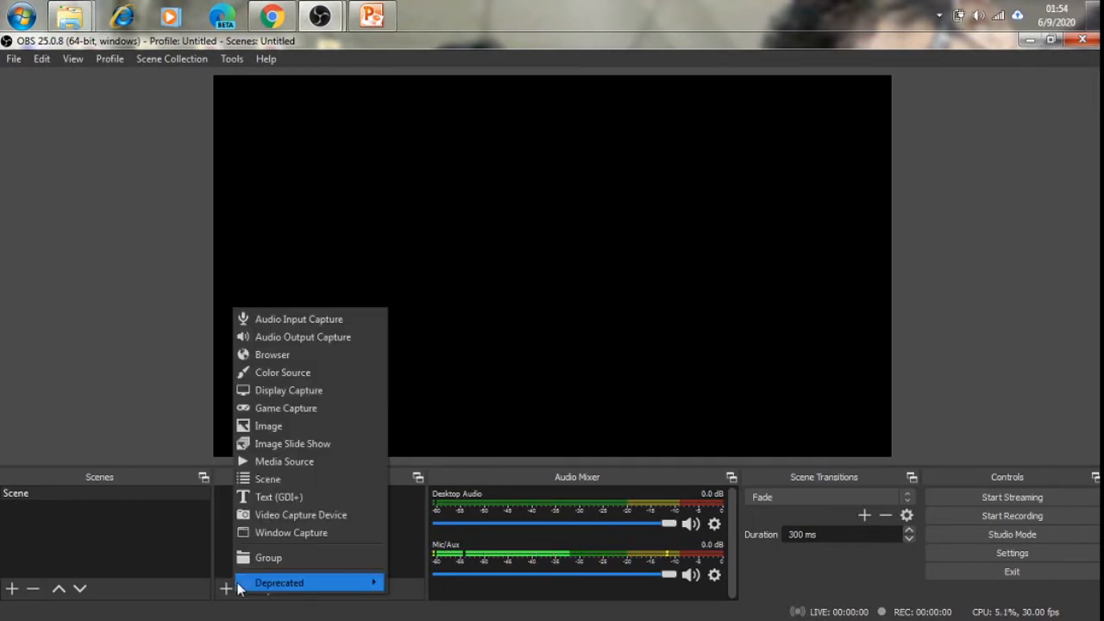
{"action": "left_click", "coordinate": [311, 446]}
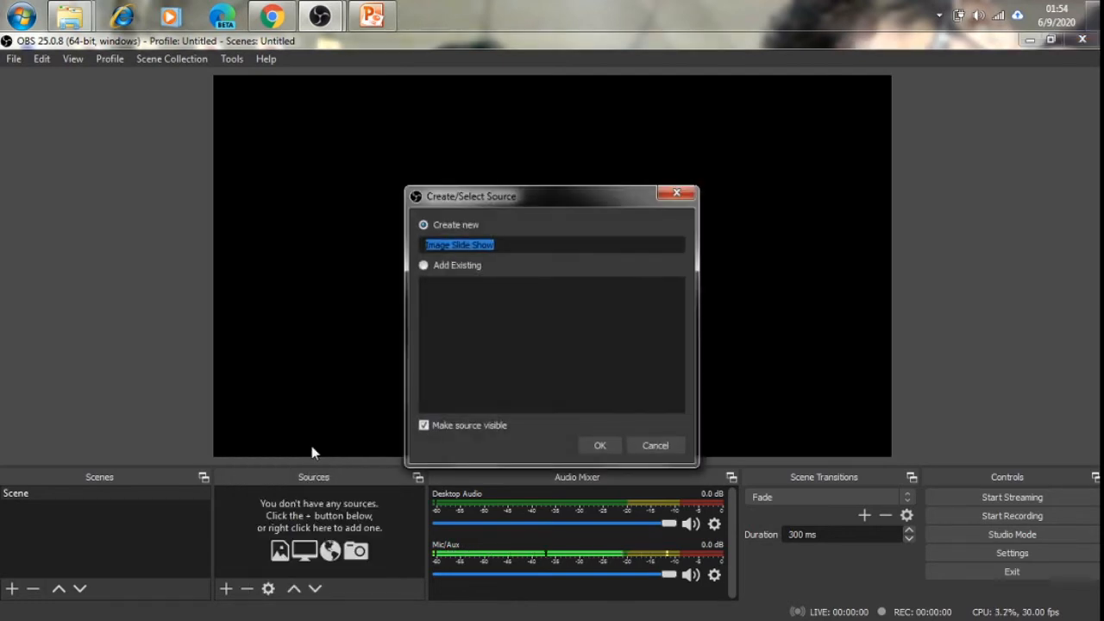
{"action": "left_click", "coordinate": [590, 443]}
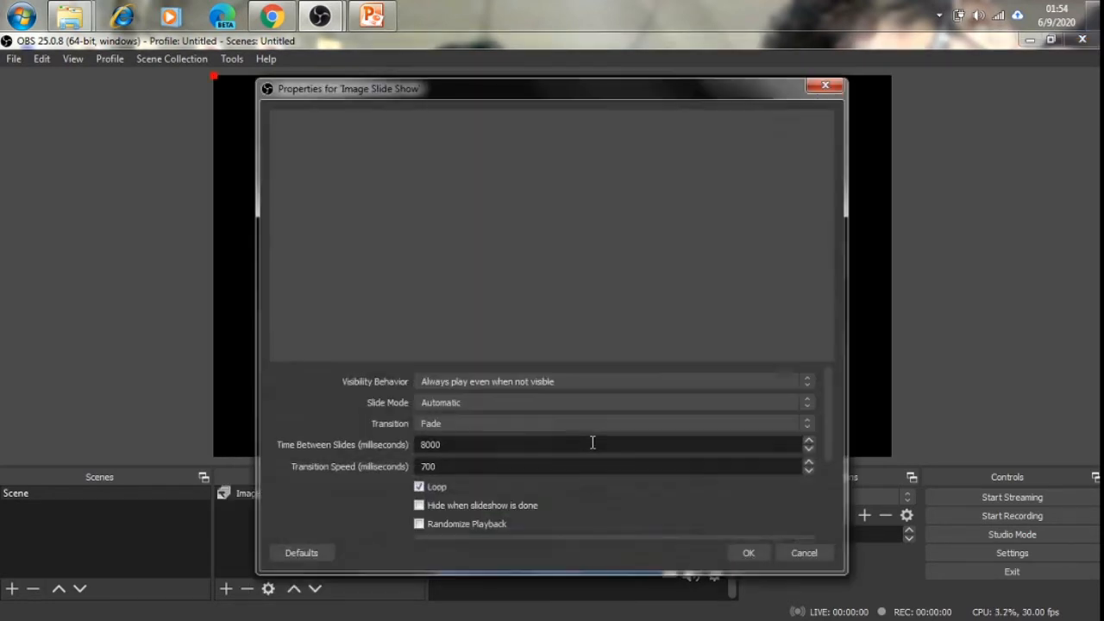
Start adding image files to the slide show and browse to the Desktop folder Bhc FDP > Basics of Bioinformatics.
{"action": "left_click_drag", "start_coordinate": [509, 108], "coordinate": [250, 103]}
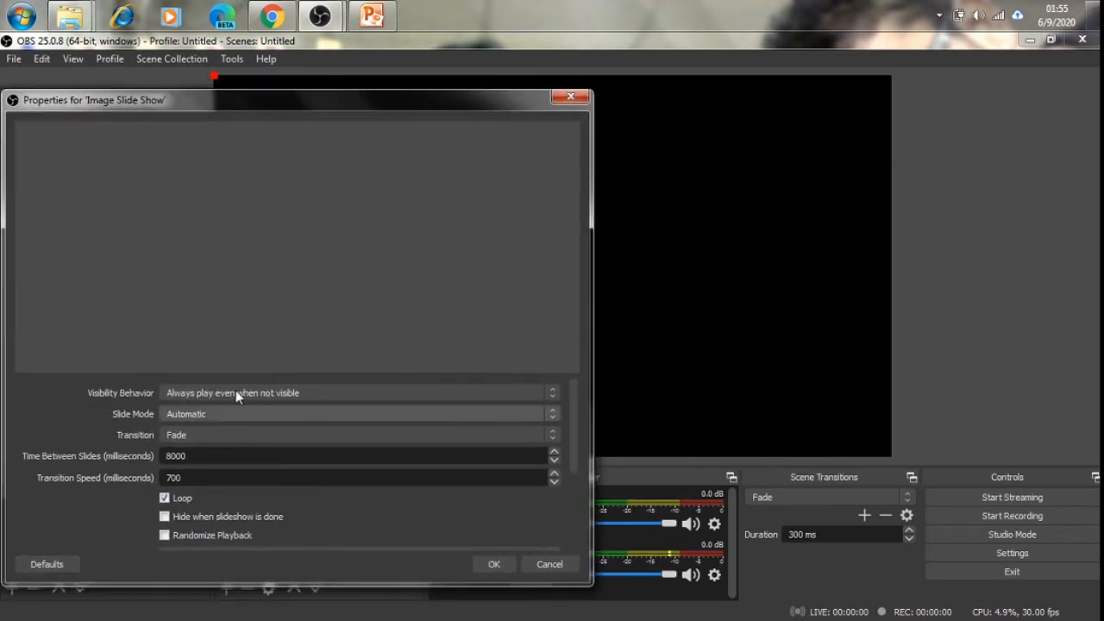
{"action": "scroll", "coordinate": [271, 416], "scroll_direction": "down", "scroll_amount": 3}
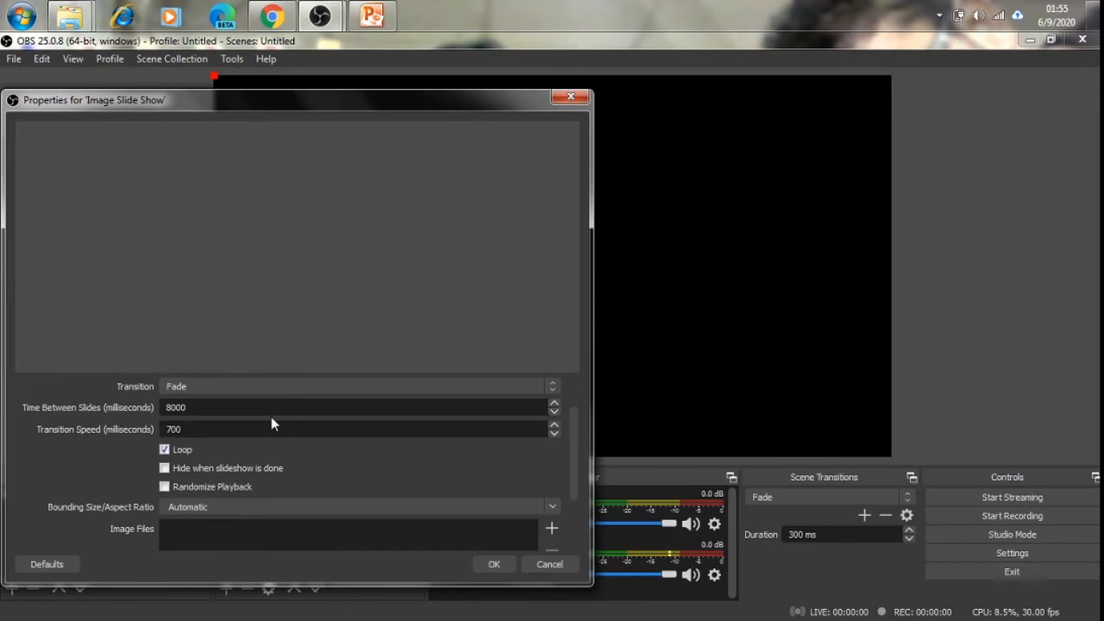
{"action": "scroll", "coordinate": [271, 417], "scroll_direction": "up", "scroll_amount": 3}
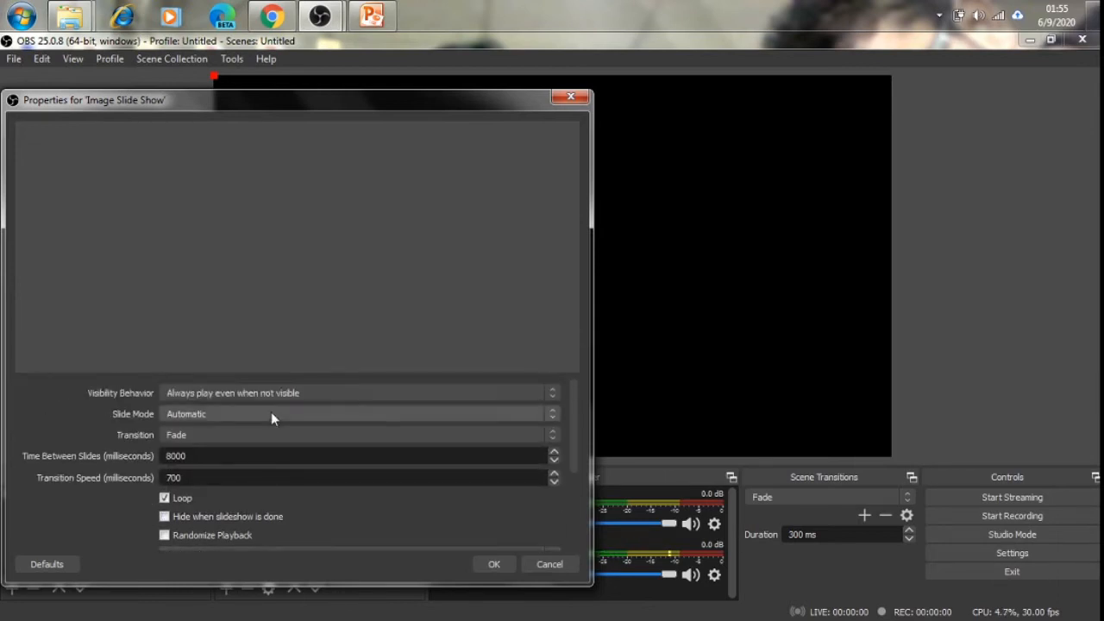
{"action": "scroll", "coordinate": [287, 416], "scroll_direction": "down", "scroll_amount": 3}
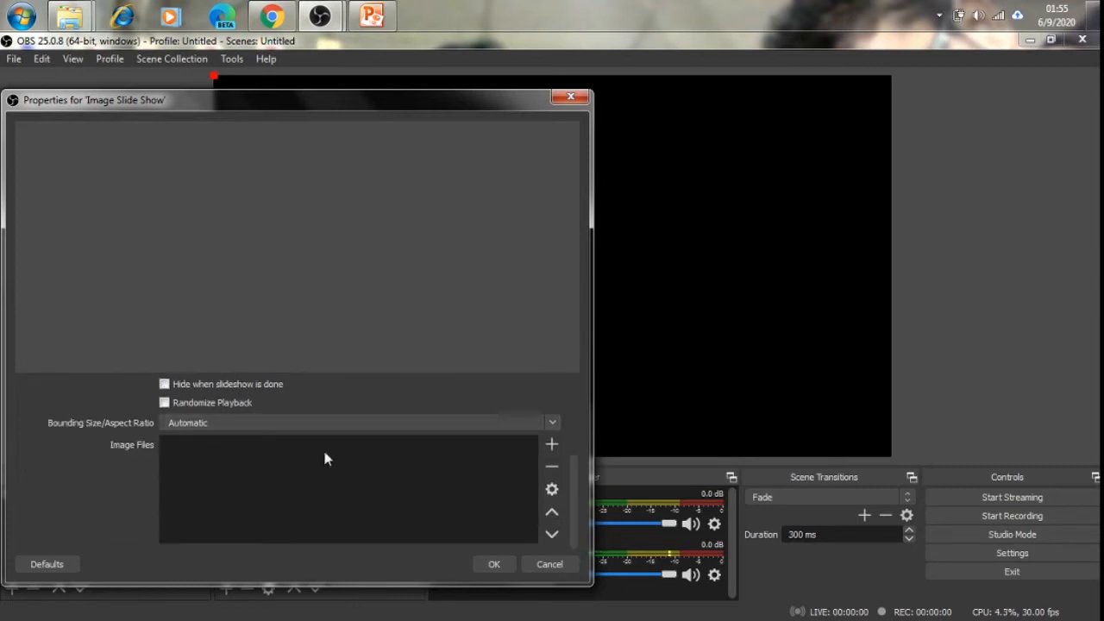
{"action": "scroll", "coordinate": [241, 444], "scroll_direction": "up", "scroll_amount": 3}
{"action": "scroll", "coordinate": [258, 423], "scroll_direction": "down", "scroll_amount": 3}
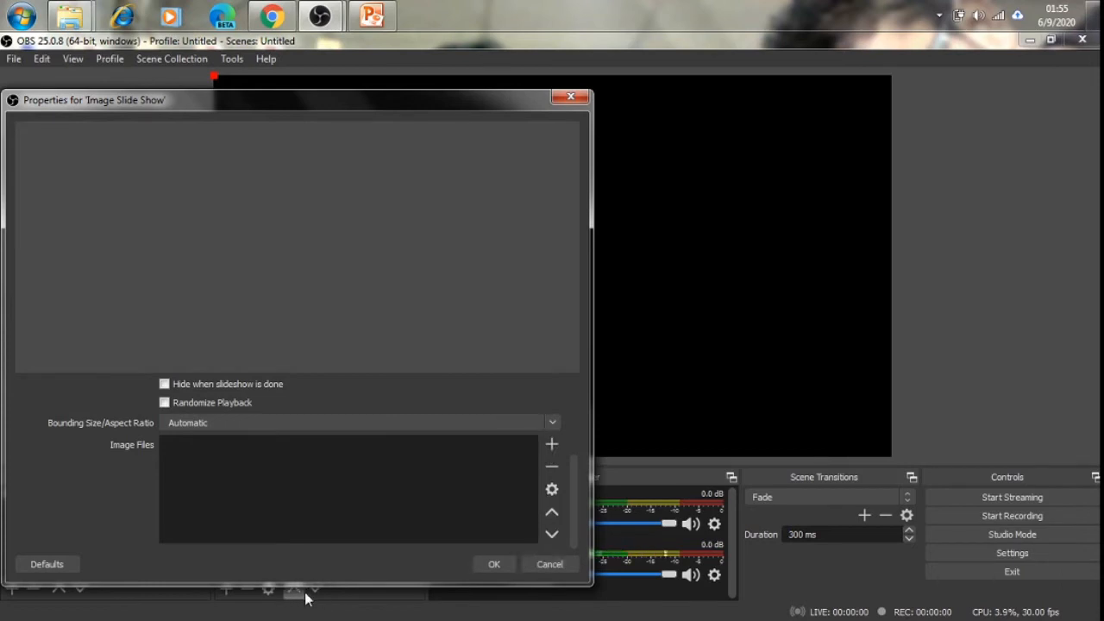
{"action": "left_click", "coordinate": [551, 446]}
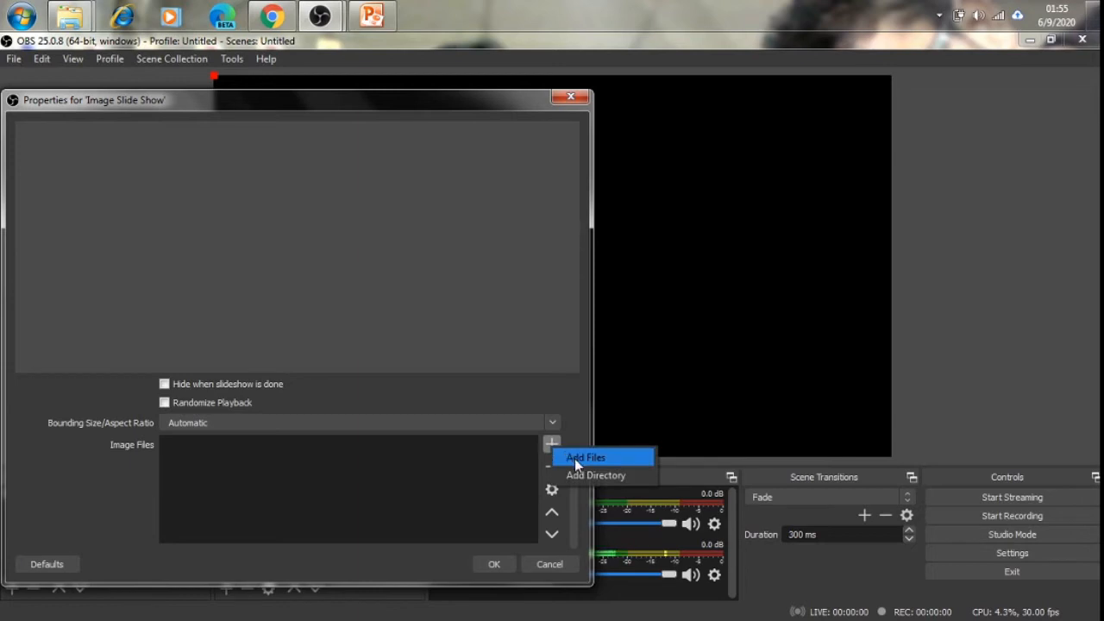
{"action": "left_click", "coordinate": [585, 459]}
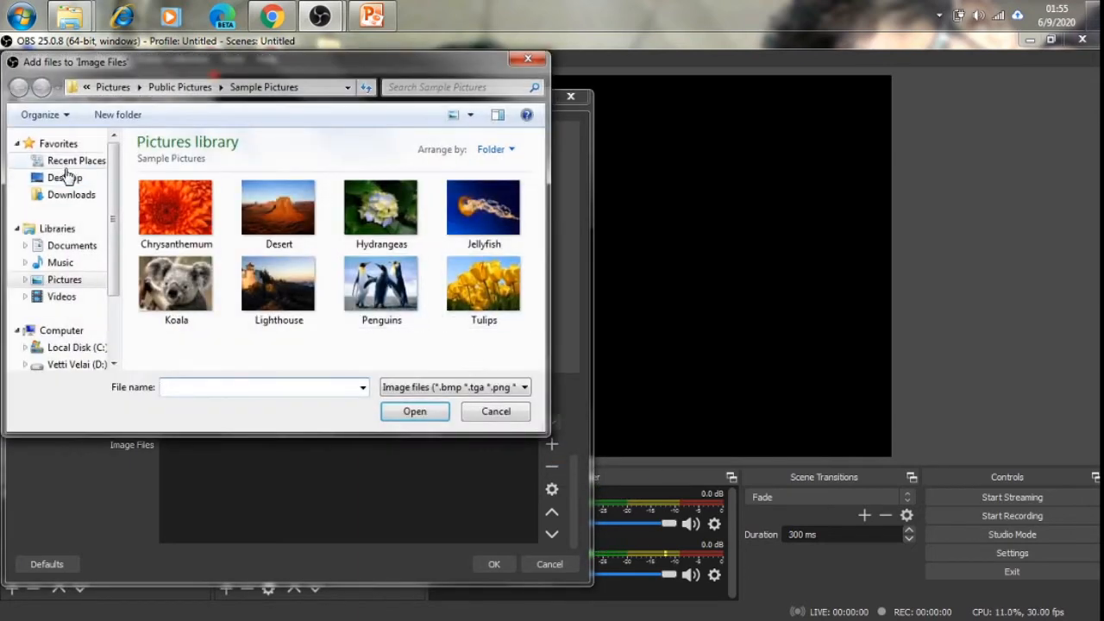
{"action": "left_click", "coordinate": [66, 177]}
{"action": "scroll", "coordinate": [397, 259], "scroll_direction": "down", "scroll_amount": 2}
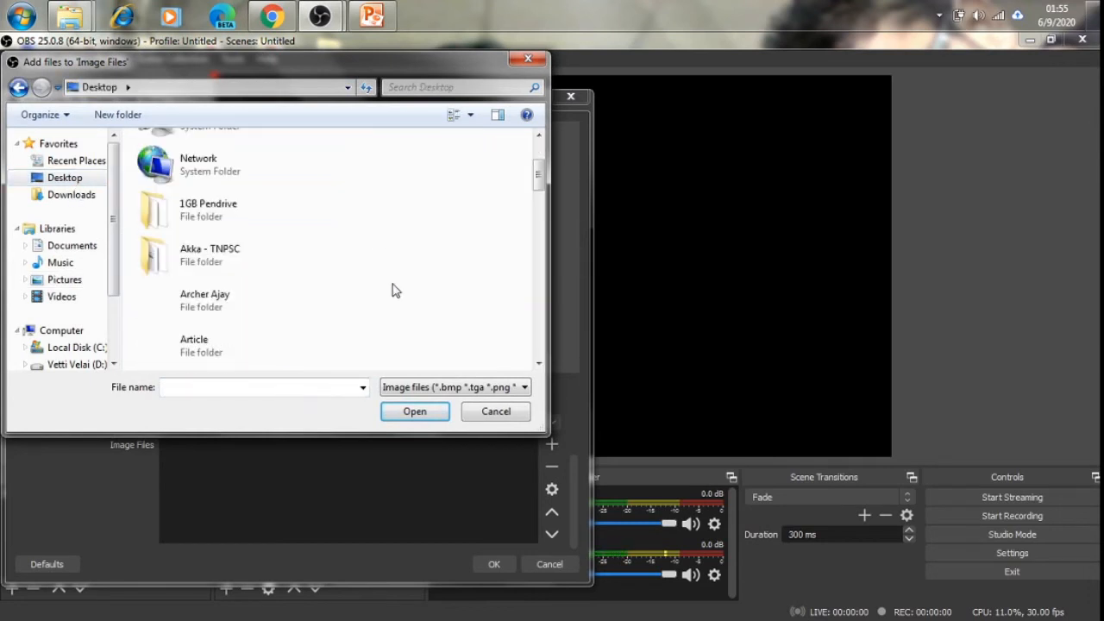
{"action": "scroll", "coordinate": [393, 291], "scroll_direction": "down", "scroll_amount": 1}
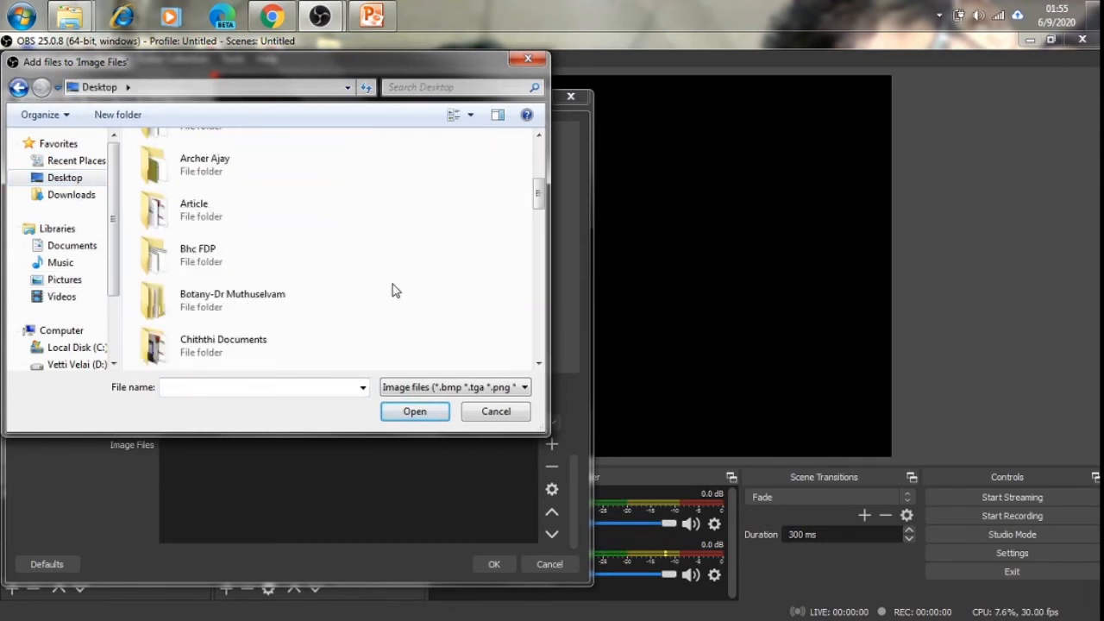
{"action": "double_click", "coordinate": [230, 263]}
{"action": "double_click", "coordinate": [217, 168]}
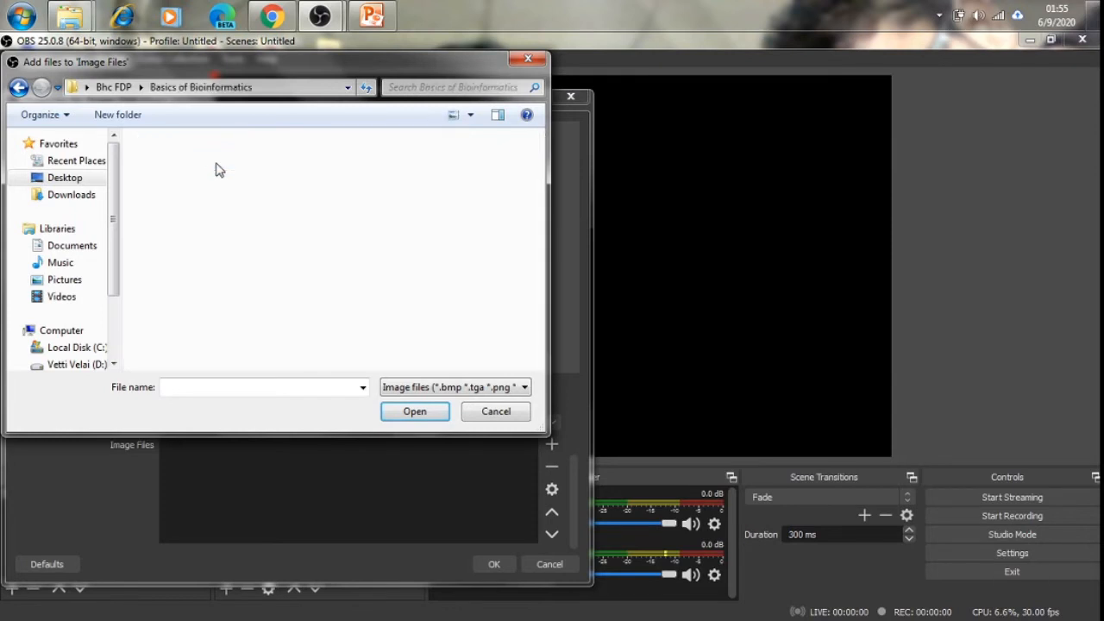
Add the images Slide1 through Slide10 to the slide show's image files.
{"action": "scroll", "coordinate": [239, 229], "scroll_direction": "down", "scroll_amount": 3}
{"action": "scroll", "coordinate": [239, 233], "scroll_direction": "down", "scroll_amount": 4}
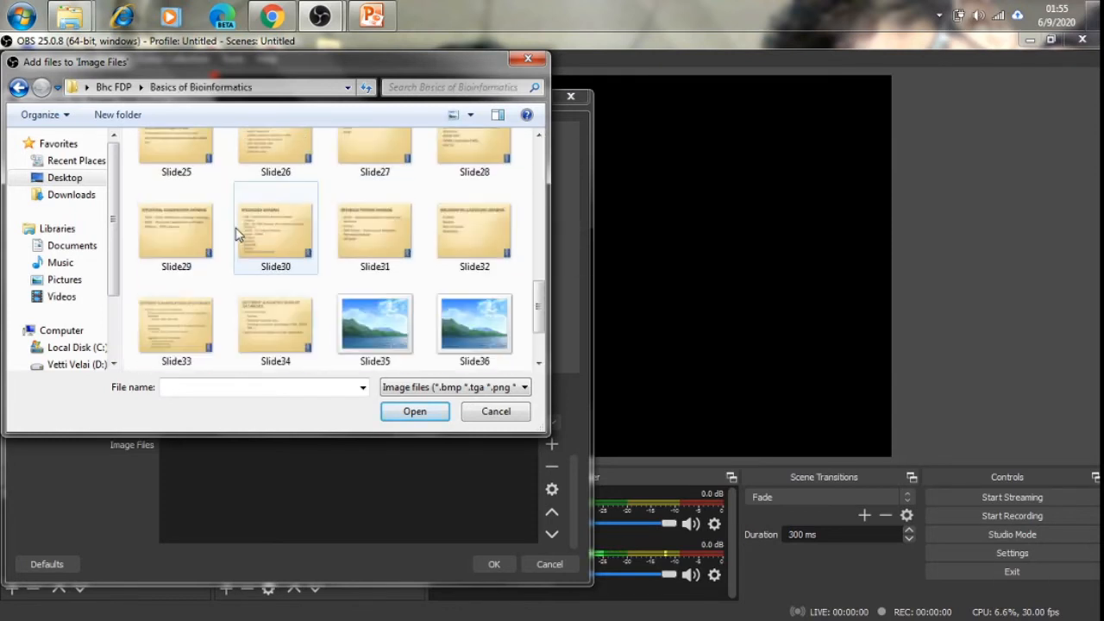
{"action": "scroll", "coordinate": [239, 238], "scroll_direction": "up", "scroll_amount": 7}
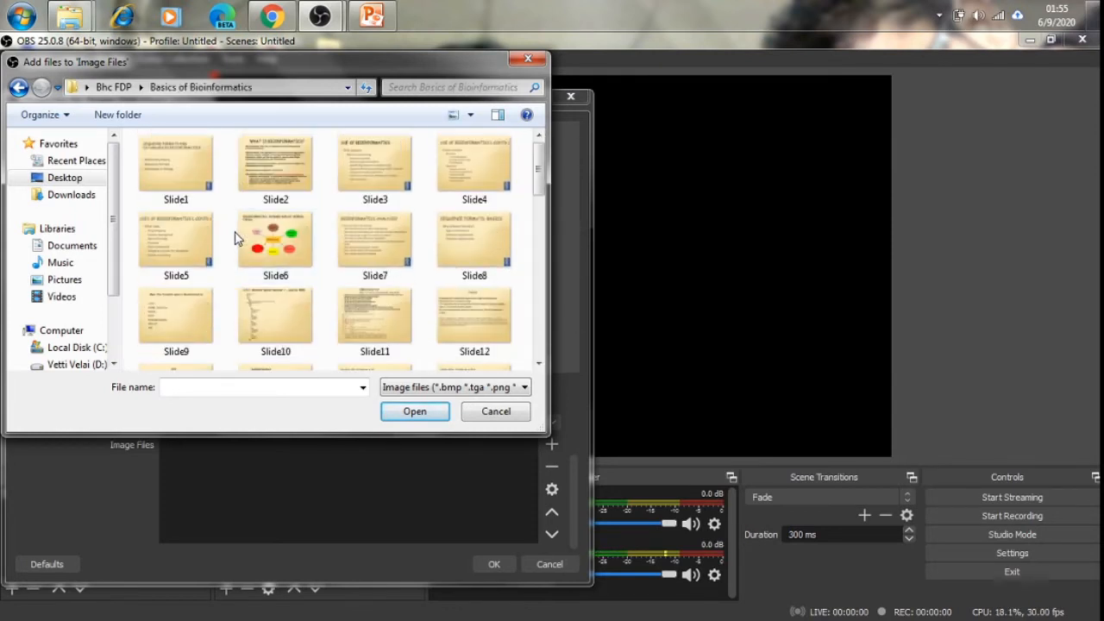
{"action": "left_click", "coordinate": [177, 165]}
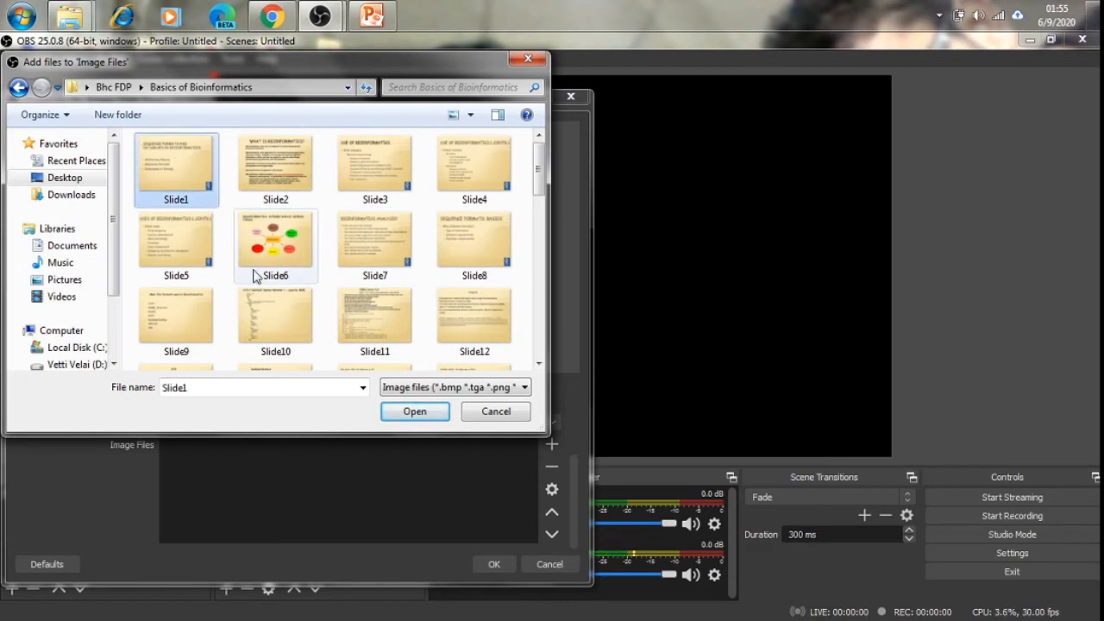
{"action": "left_click", "coordinate": [275, 322], "text": "shift"}
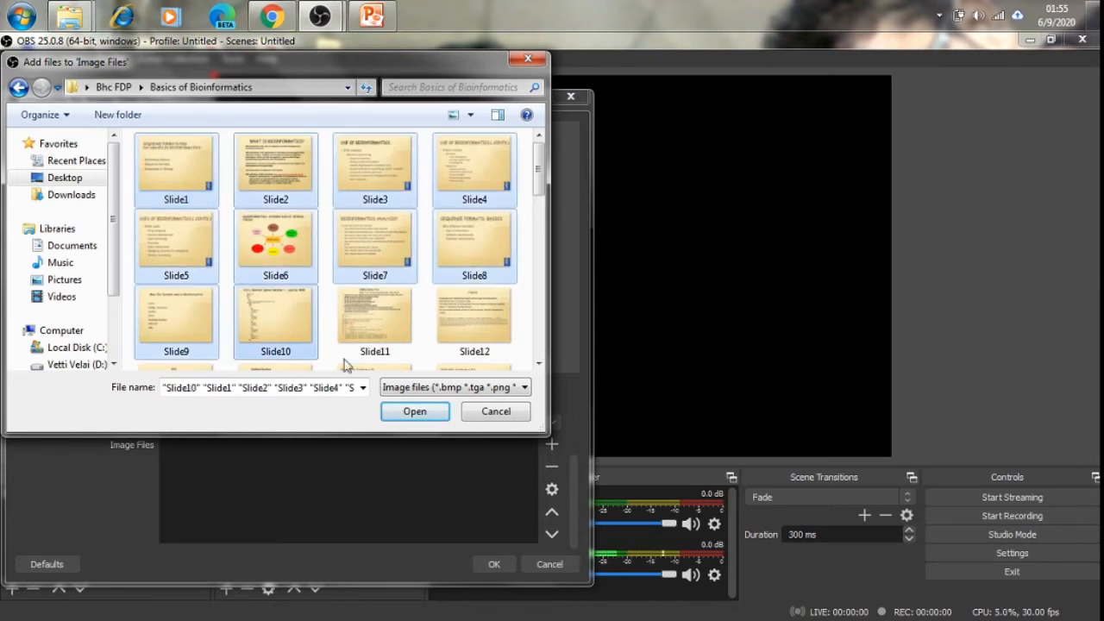
{"action": "left_click", "coordinate": [412, 412]}
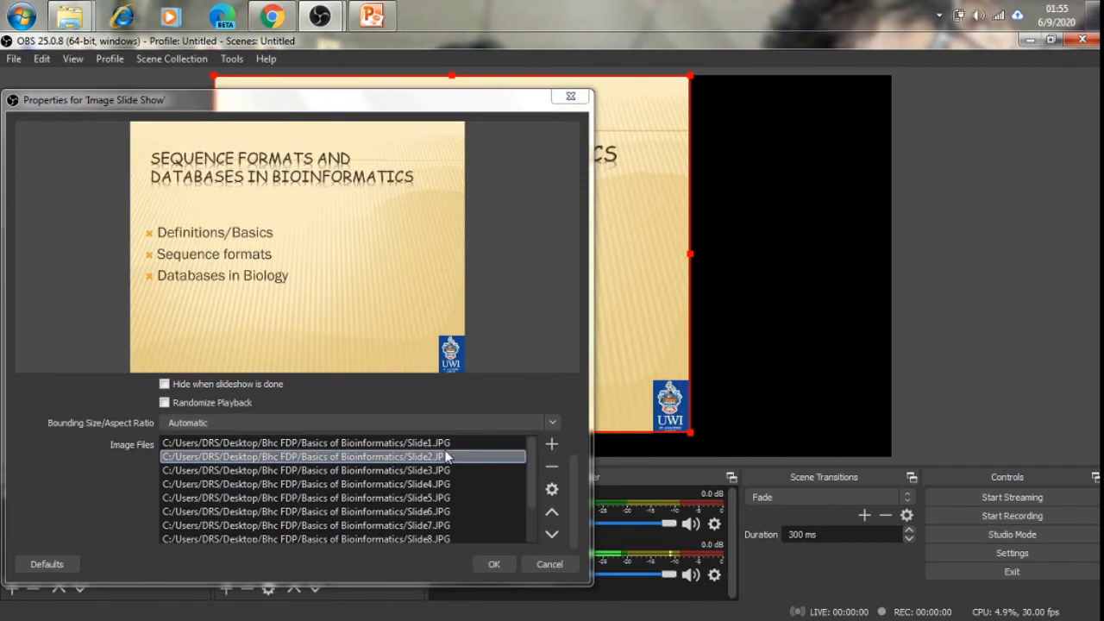
Review the slide show's image file list from Slide1 to Slide10 together with its slide mode, transition and timing properties.
{"action": "left_click", "coordinate": [447, 466]}
{"action": "left_click", "coordinate": [447, 488]}
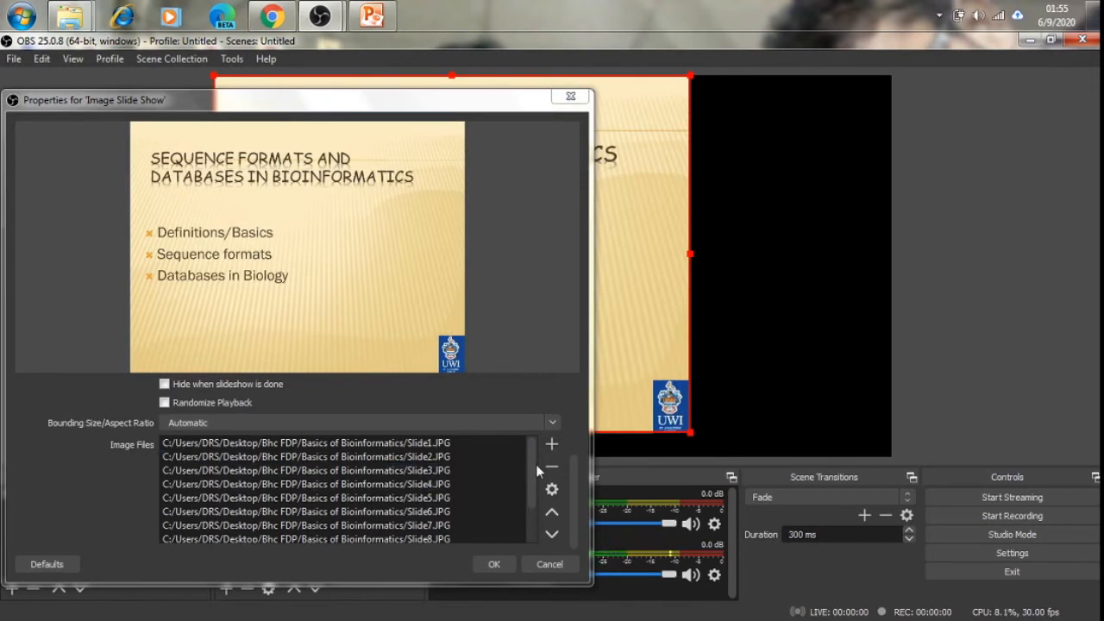
{"action": "left_click_drag", "start_coordinate": [532, 465], "coordinate": [537, 496]}
{"action": "scroll", "coordinate": [538, 501], "scroll_direction": "up", "scroll_amount": 1}
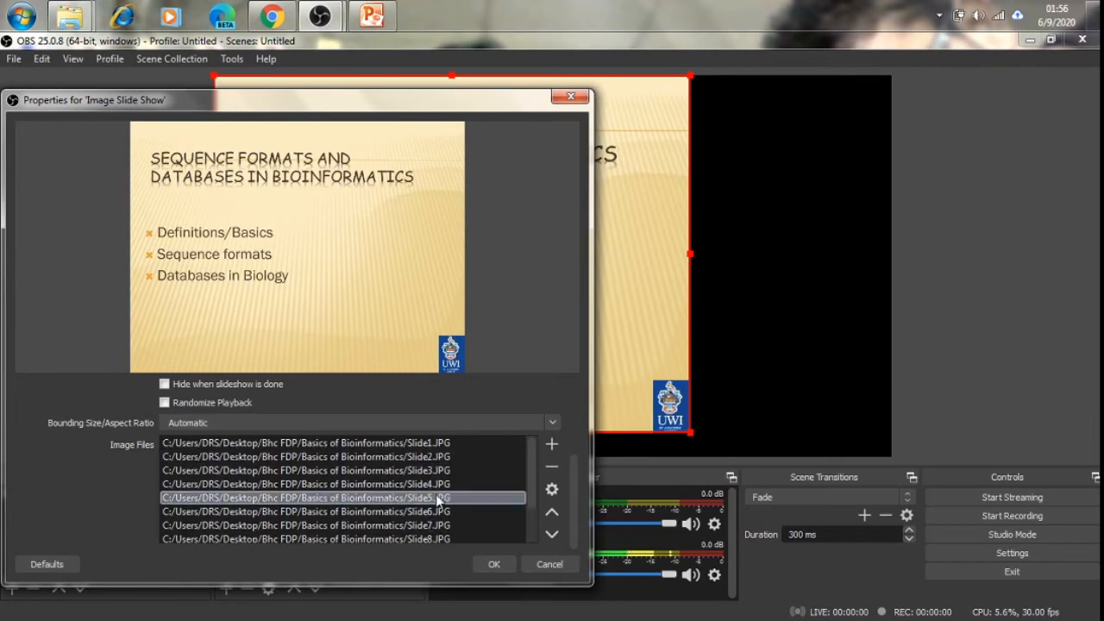
{"action": "left_click", "coordinate": [447, 471]}
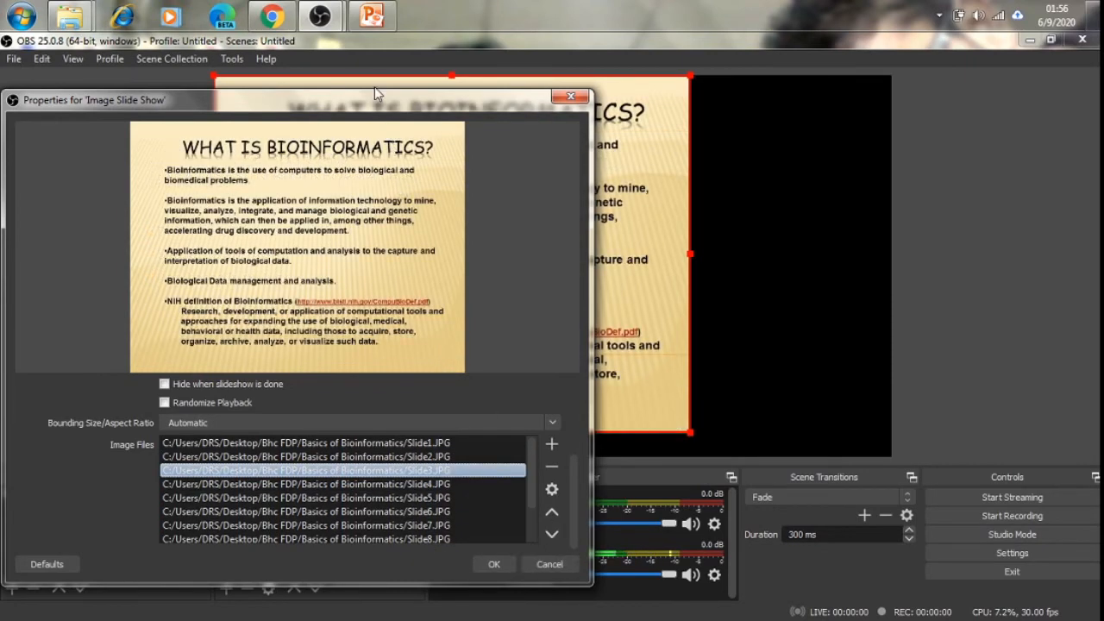
{"action": "left_click_drag", "start_coordinate": [381, 100], "coordinate": [320, 93]}
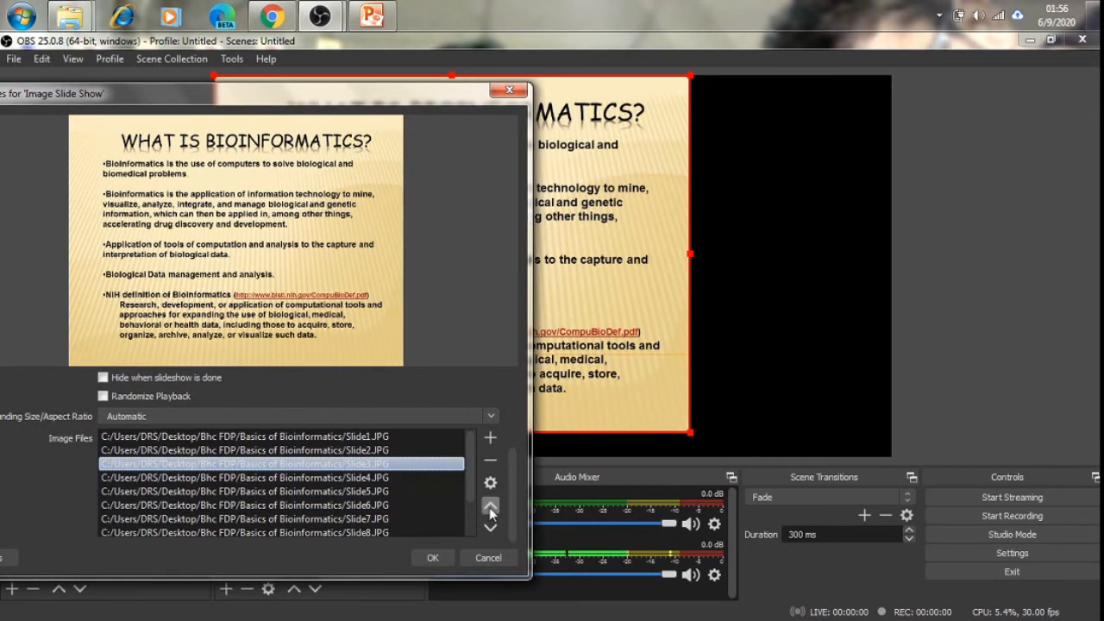
{"action": "scroll", "coordinate": [436, 488], "scroll_direction": "up", "scroll_amount": 3}
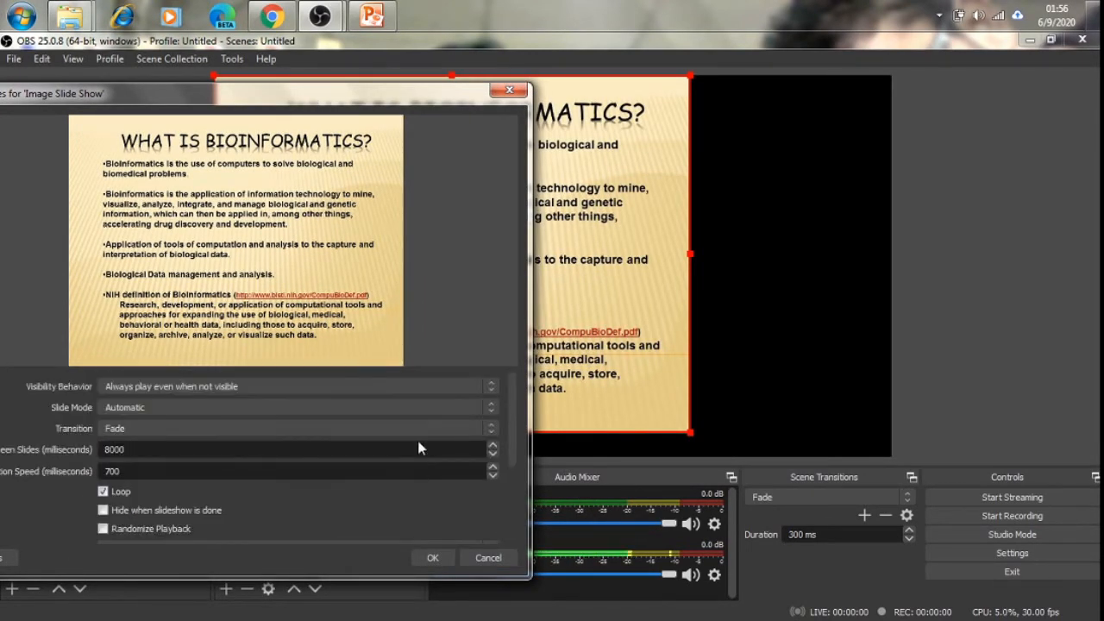
{"action": "scroll", "coordinate": [401, 467], "scroll_direction": "down", "scroll_amount": 5}
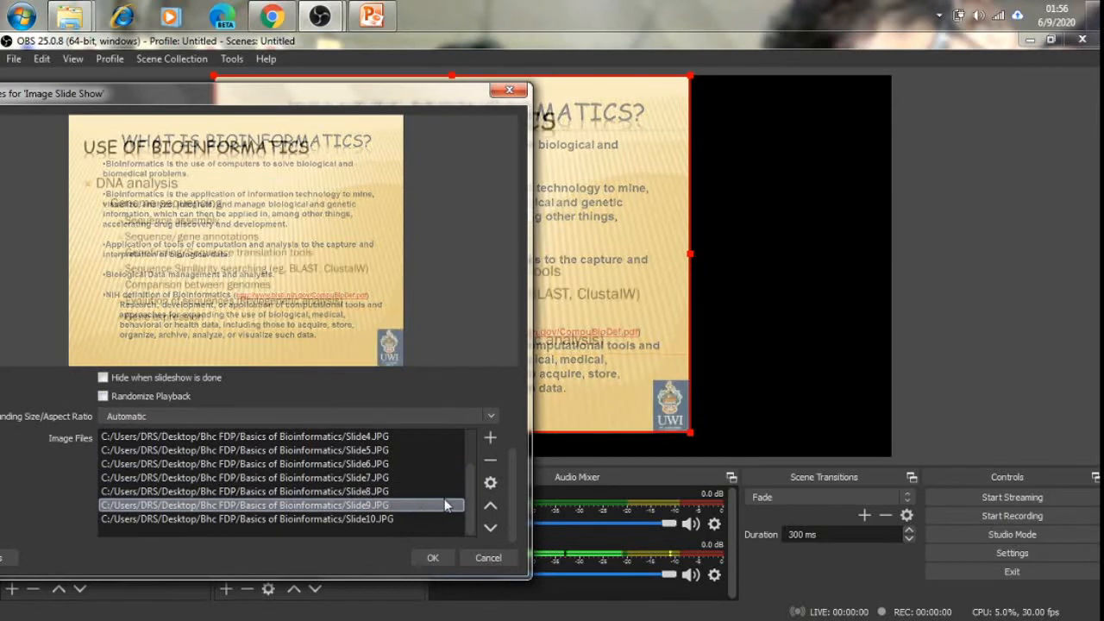
{"action": "scroll", "coordinate": [470, 489], "scroll_direction": "up", "scroll_amount": 1}
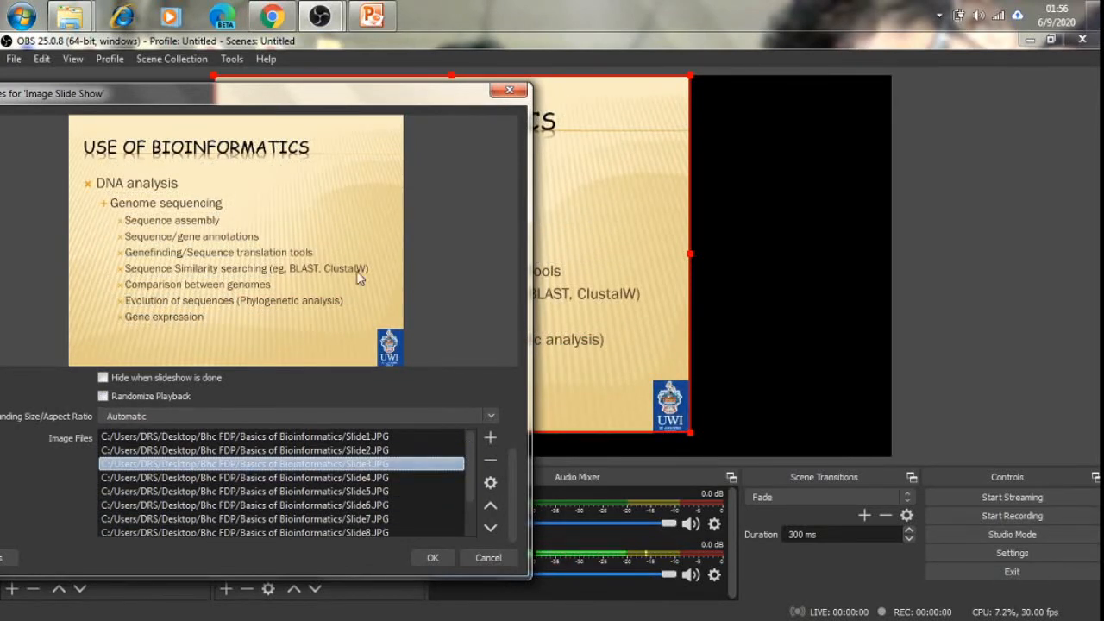
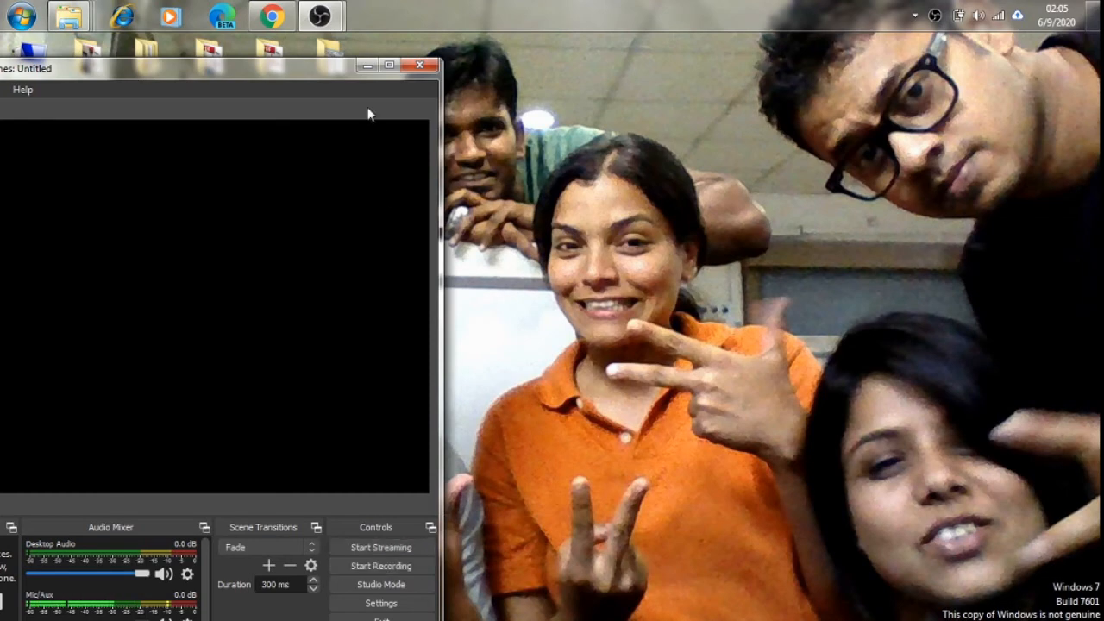
Bring the OBS window fully onto the screen and maximize it.
{"action": "left_click_drag", "start_coordinate": [324, 79], "coordinate": [744, 52]}
{"action": "left_click", "coordinate": [809, 44]}
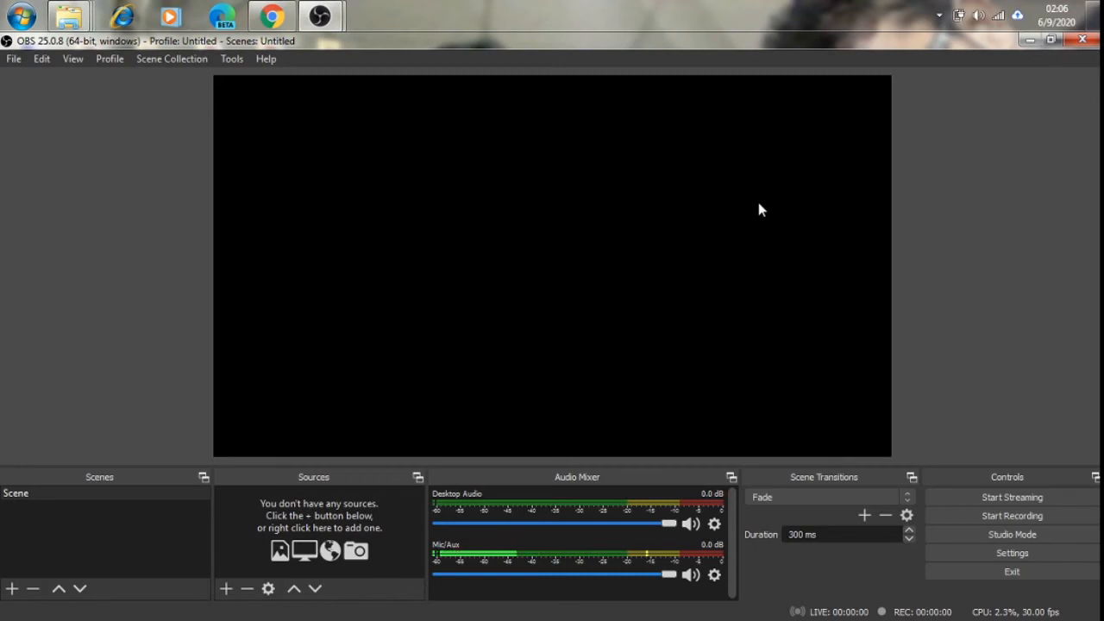
{"action": "left_click", "coordinate": [1050, 42]}
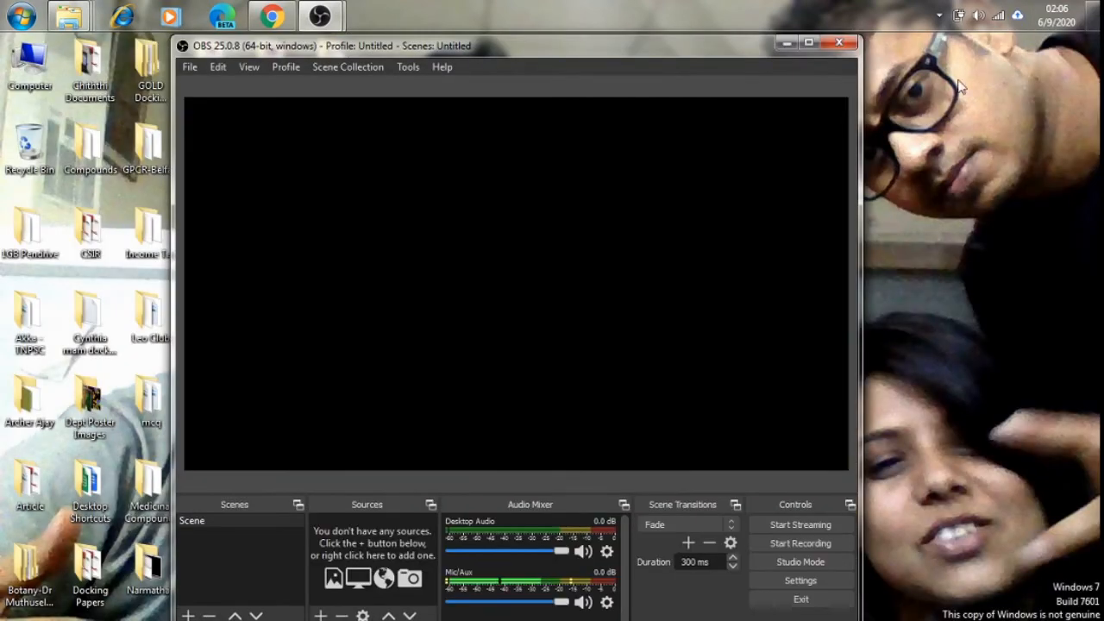
{"action": "left_click_drag", "start_coordinate": [662, 61], "coordinate": [533, 81]}
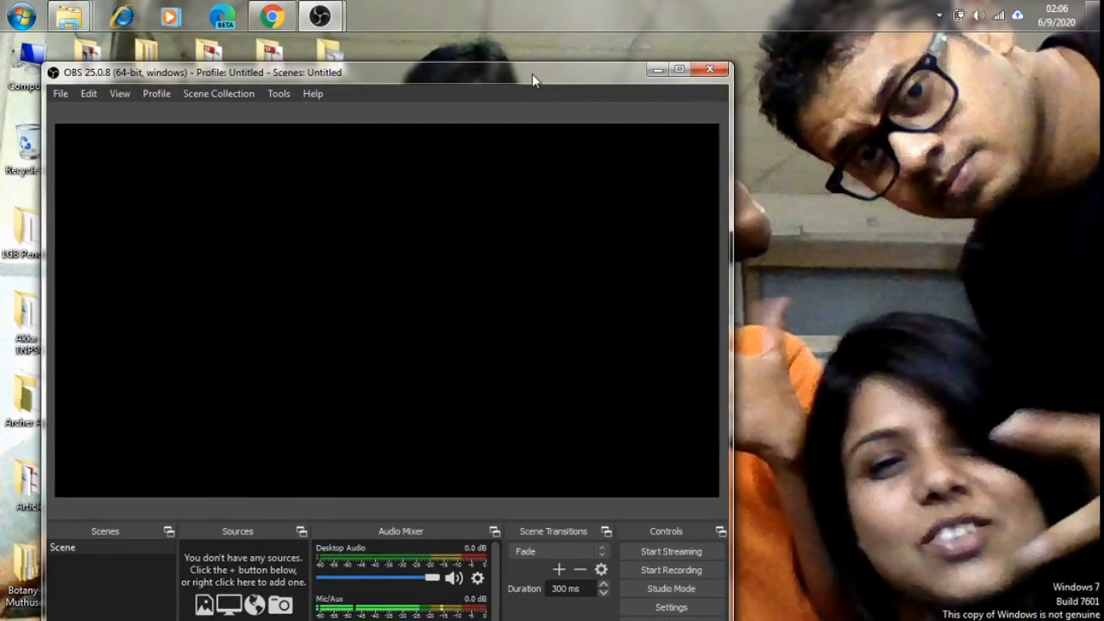
{"action": "left_click", "coordinate": [679, 69]}
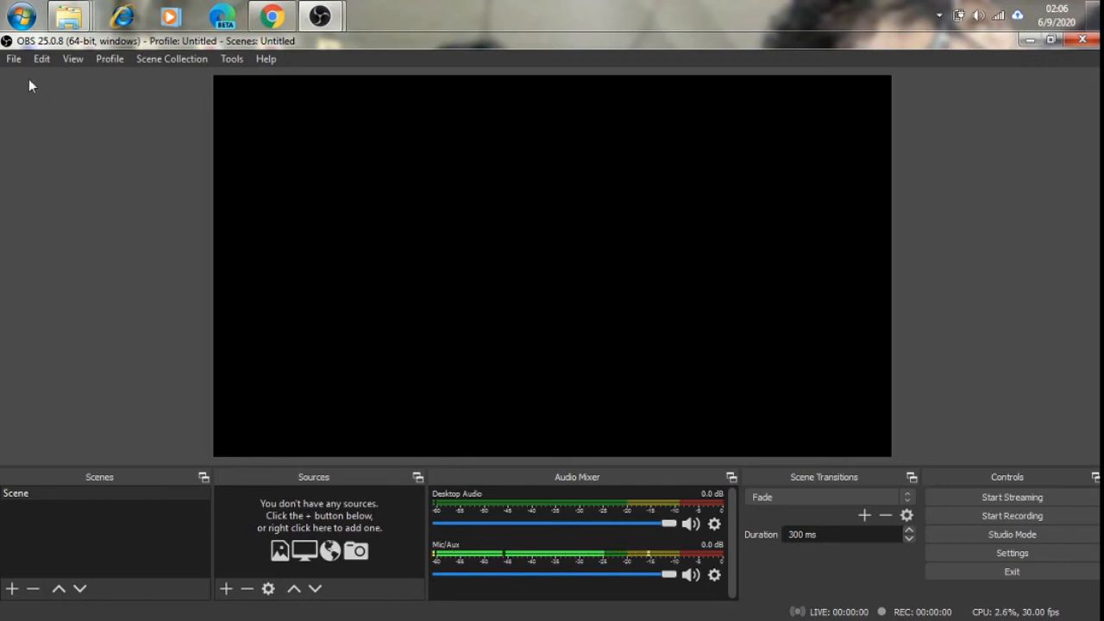
Show the folder holding the saved OBS recordings, look through its files, and close it.
{"action": "left_click", "coordinate": [13, 59]}
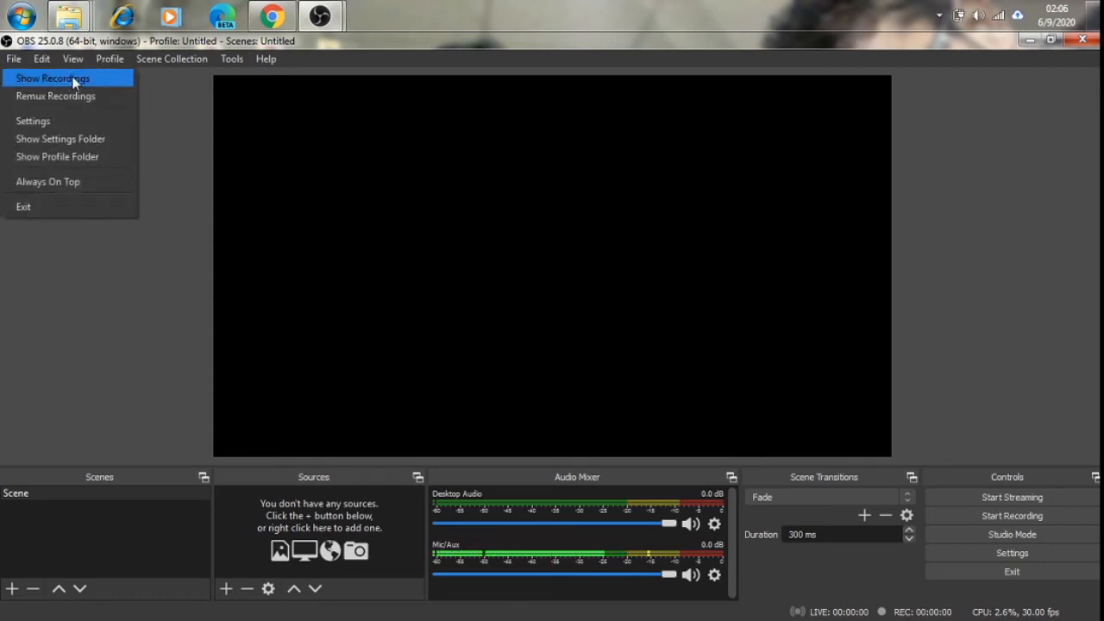
{"action": "left_click", "coordinate": [71, 78]}
{"action": "scroll", "coordinate": [630, 366], "scroll_direction": "down", "scroll_amount": 2}
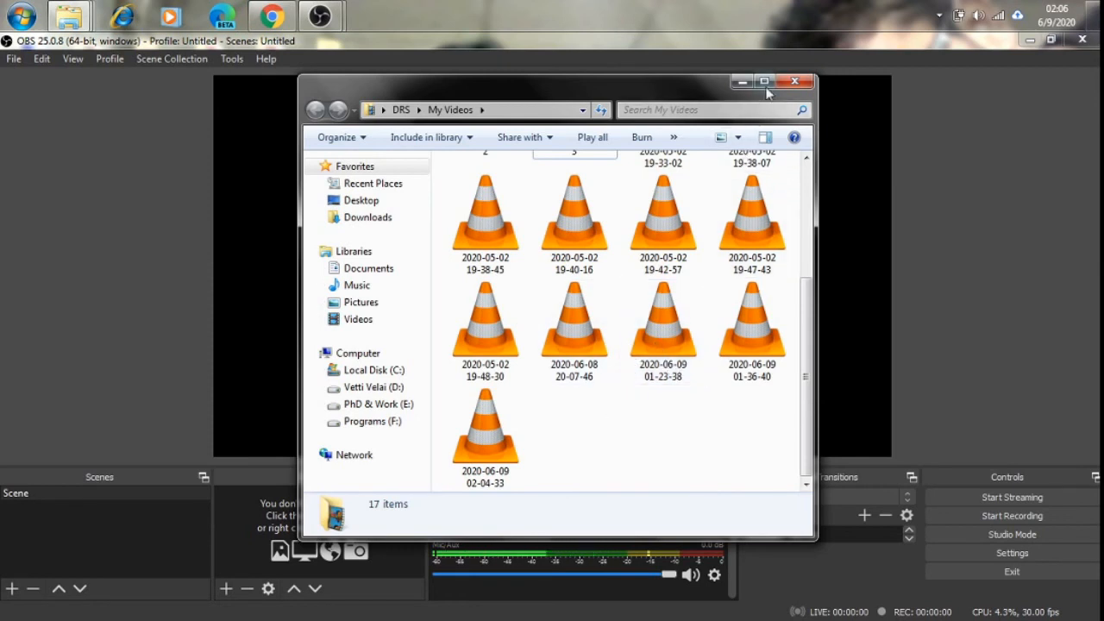
{"action": "left_click", "coordinate": [794, 82]}
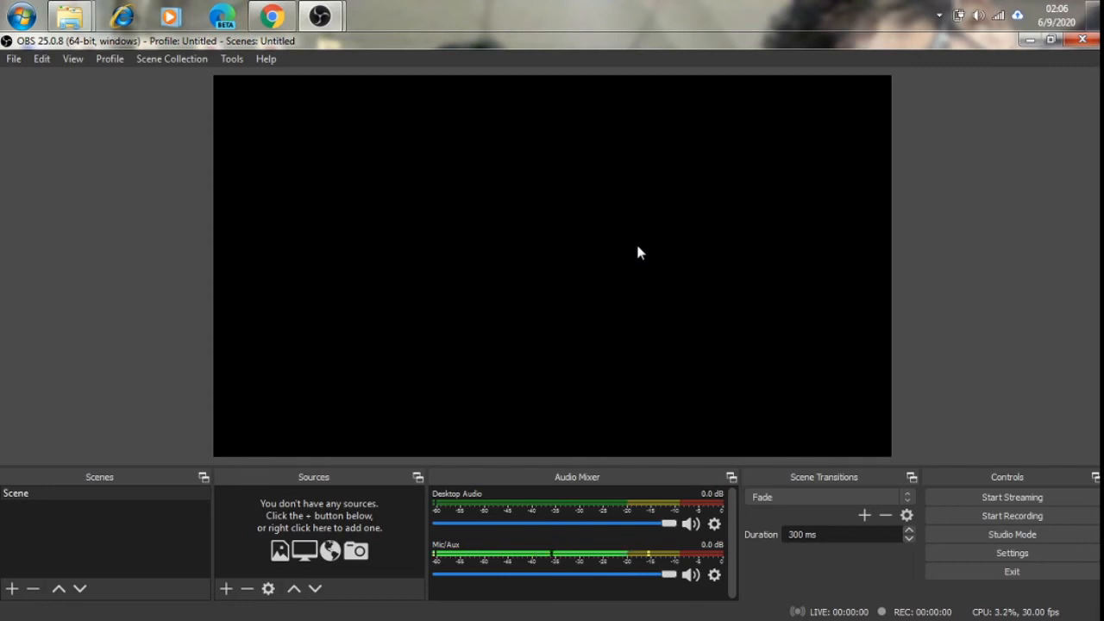
Add a new Display Capture source under its default name, capturing the primary monitor with Capture Cursor enabled.
{"action": "left_click", "coordinate": [227, 589]}
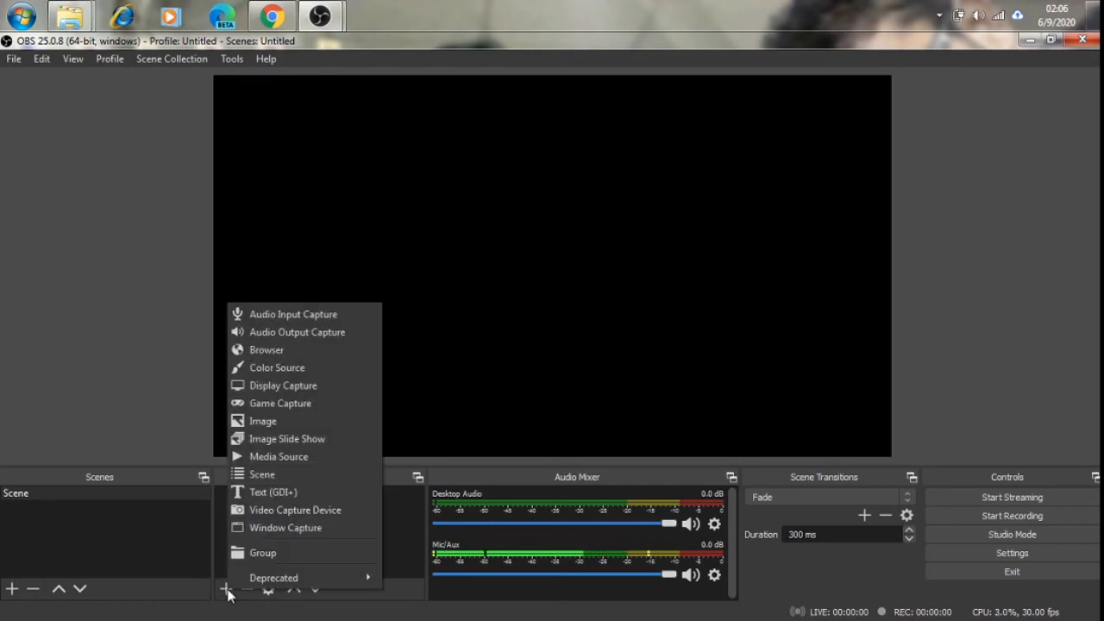
{"action": "left_click", "coordinate": [284, 387]}
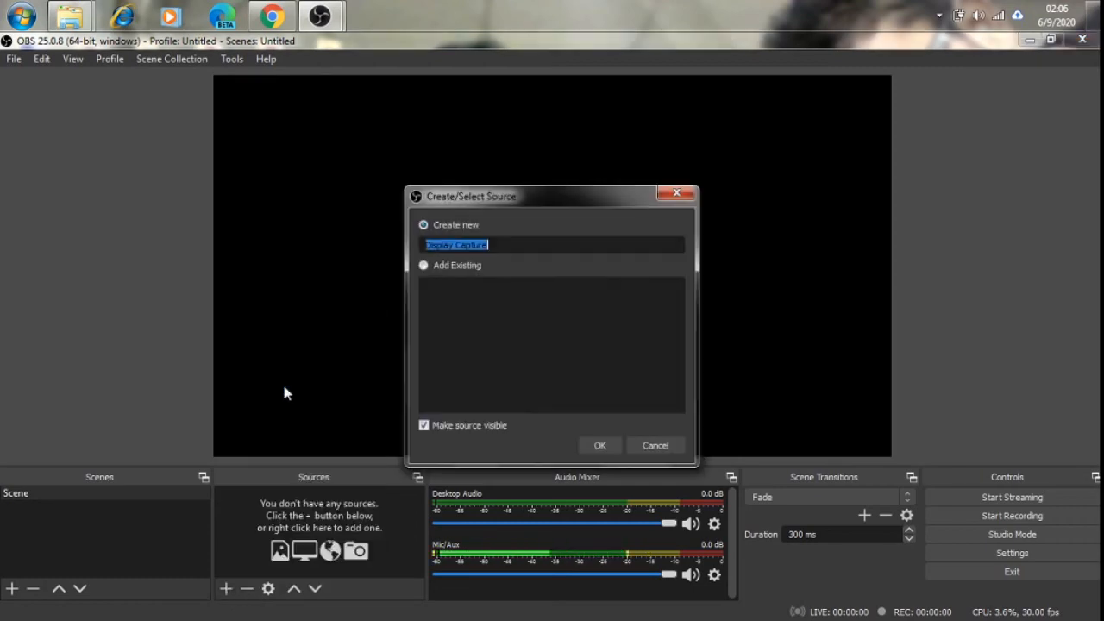
{"action": "left_click", "coordinate": [588, 444]}
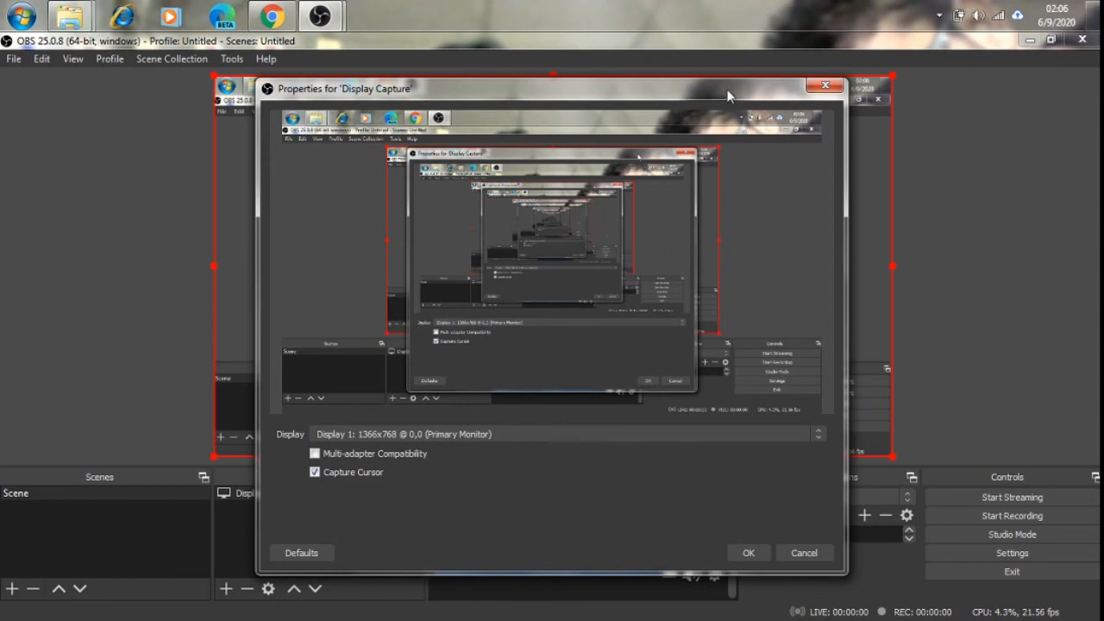
{"action": "left_click_drag", "start_coordinate": [728, 82], "coordinate": [351, 115]}
{"action": "left_click", "coordinate": [371, 587]}
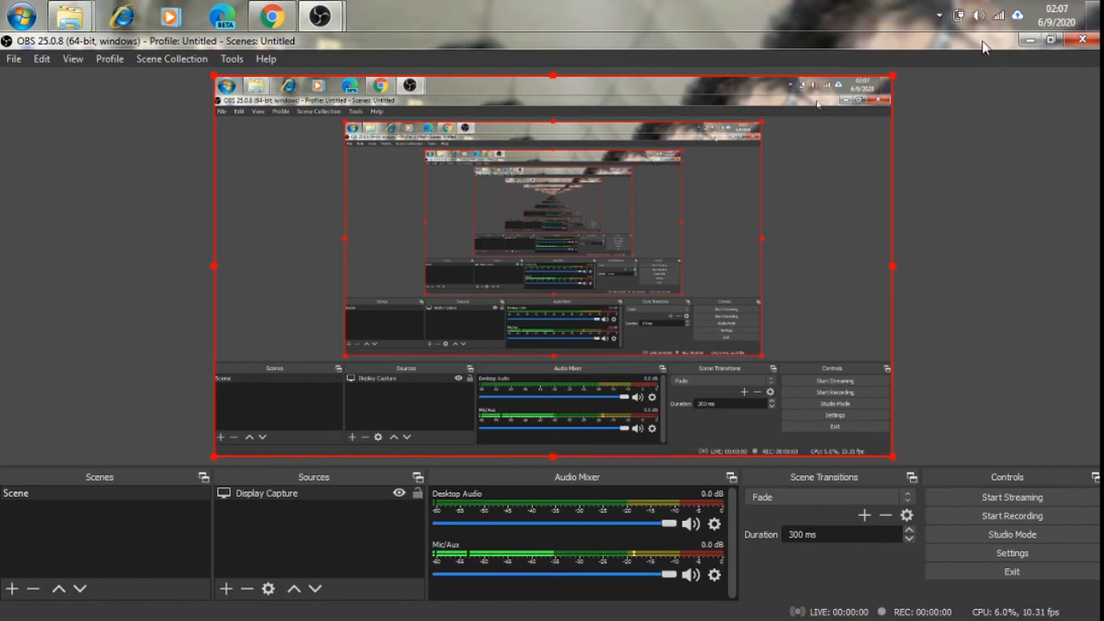
Start recording the display capture and minimize OBS to reveal the desktop.
{"action": "left_click_drag", "start_coordinate": [984, 48], "coordinate": [338, 61]}
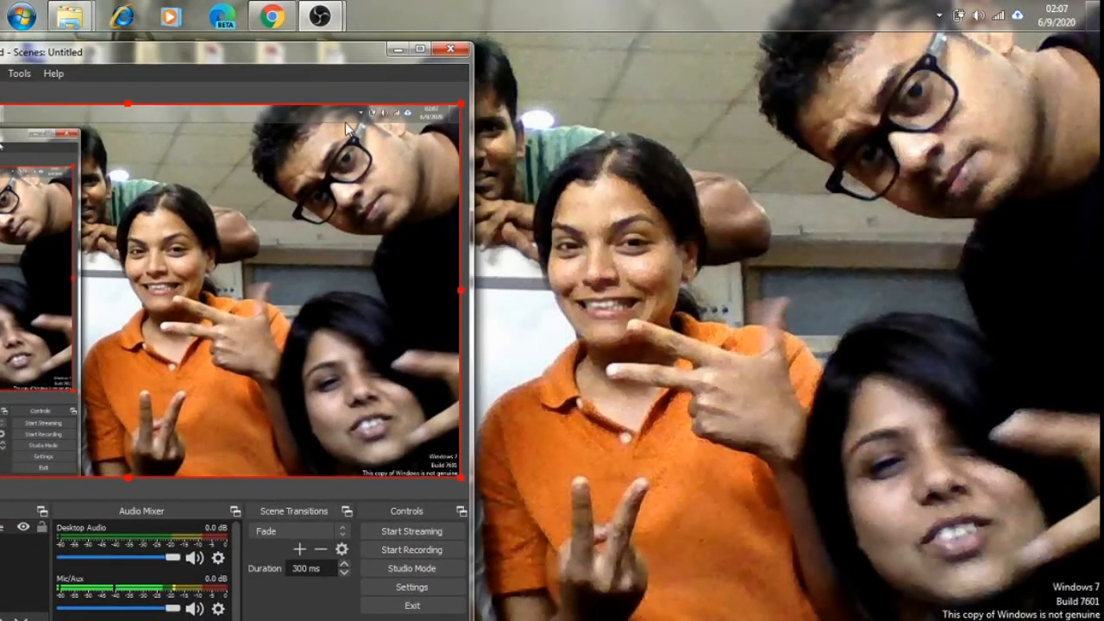
{"action": "left_click", "coordinate": [432, 552]}
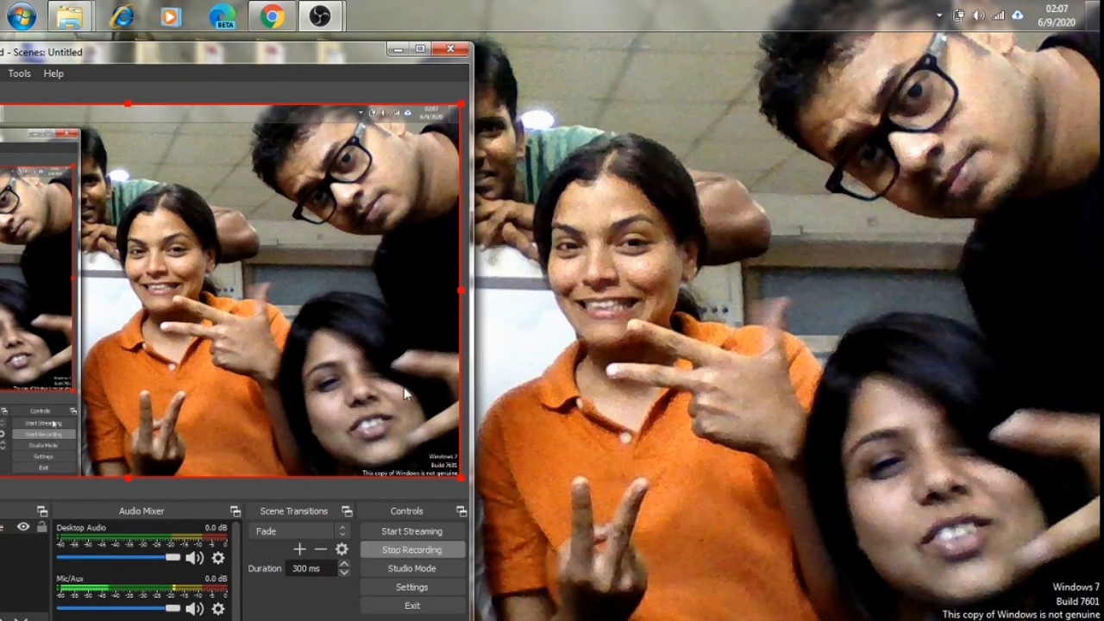
{"action": "left_click", "coordinate": [420, 51]}
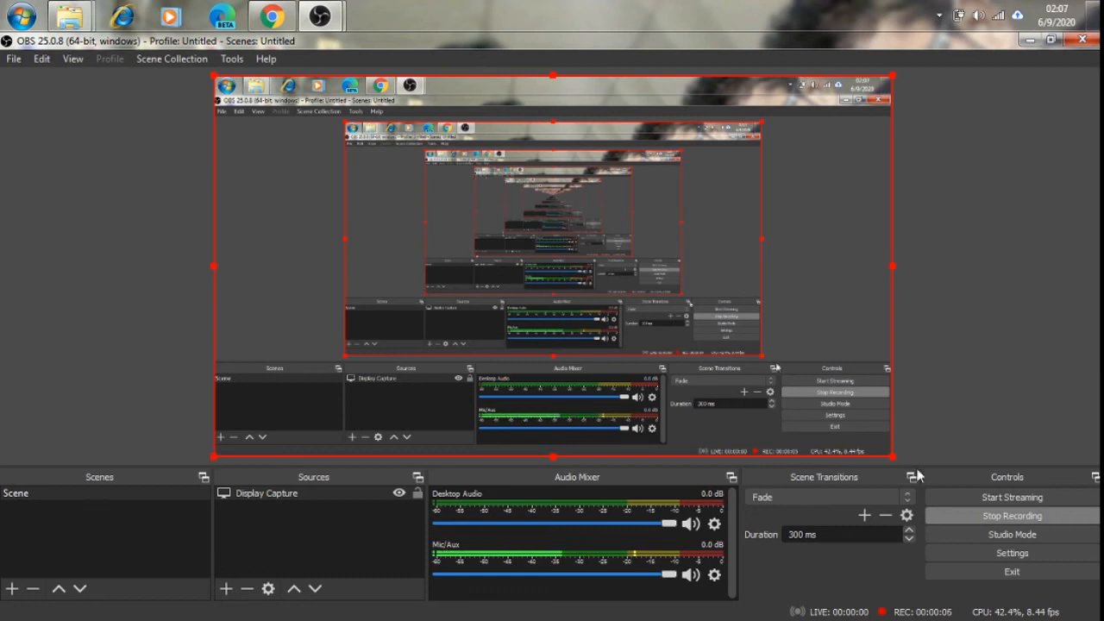
{"action": "left_click", "coordinate": [1027, 43]}
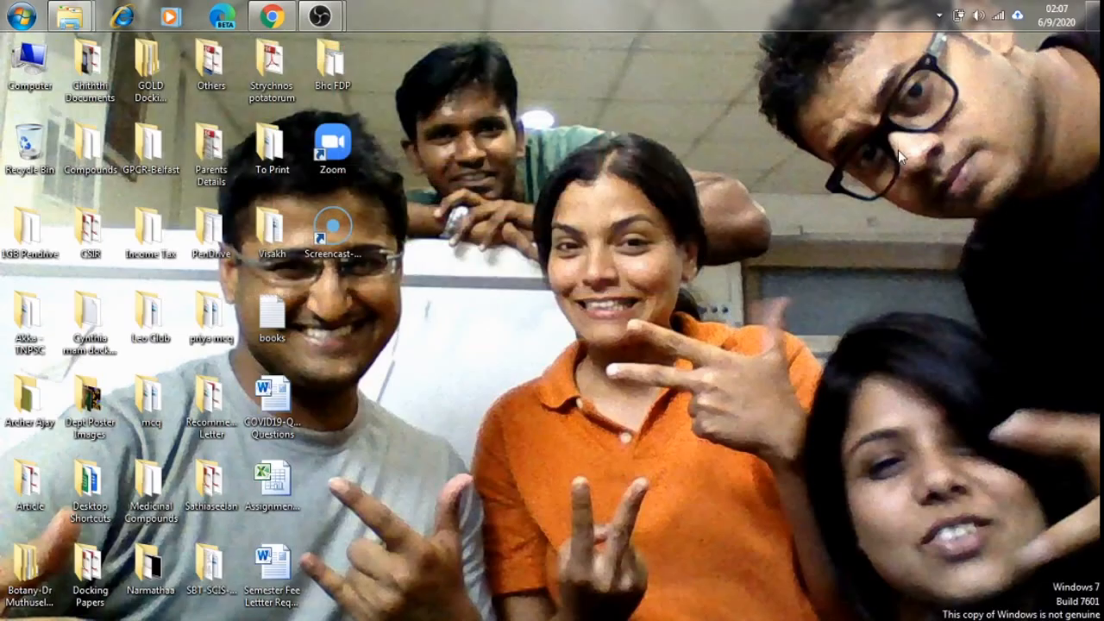
Switch to Chrome, open a new tab, and close the Screencast-O-Matic tab.
{"action": "left_click", "coordinate": [273, 17]}
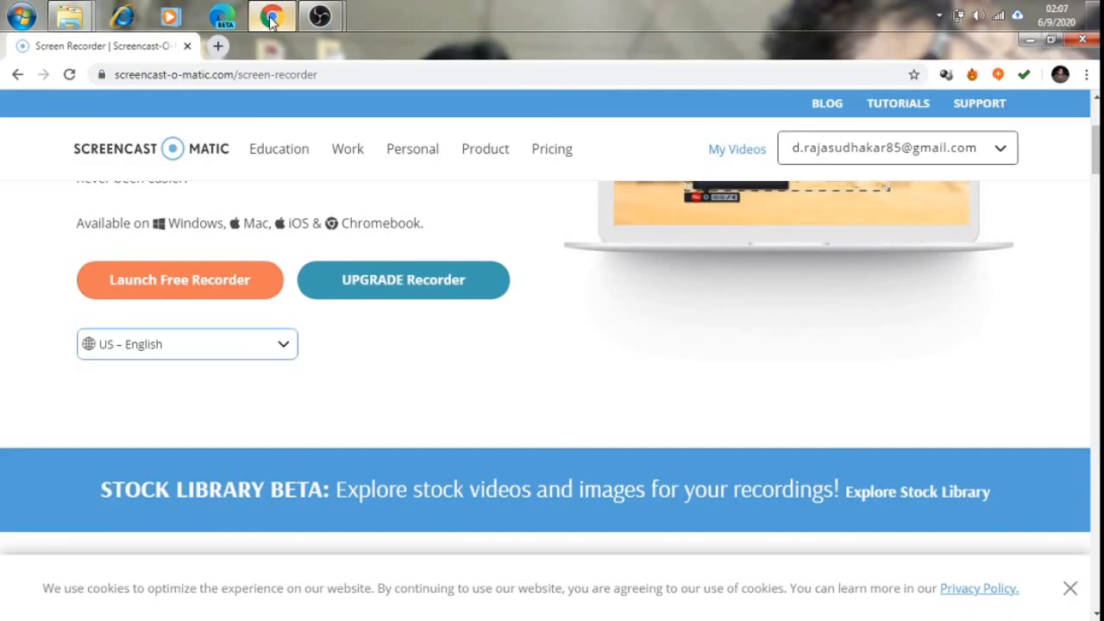
{"action": "left_click", "coordinate": [218, 47]}
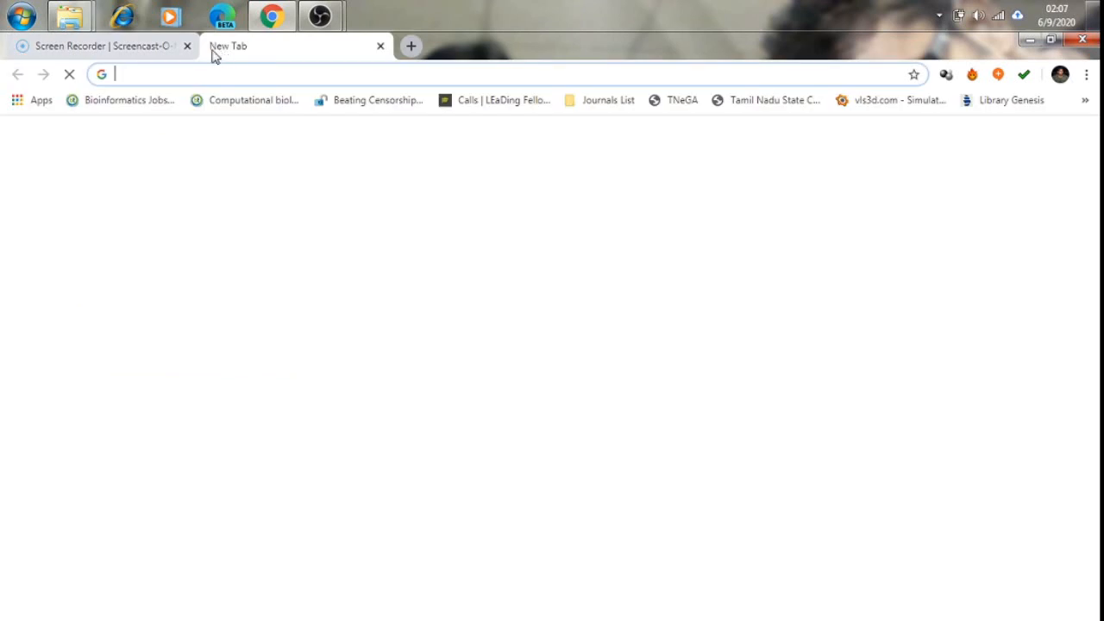
{"action": "left_click", "coordinate": [187, 46]}
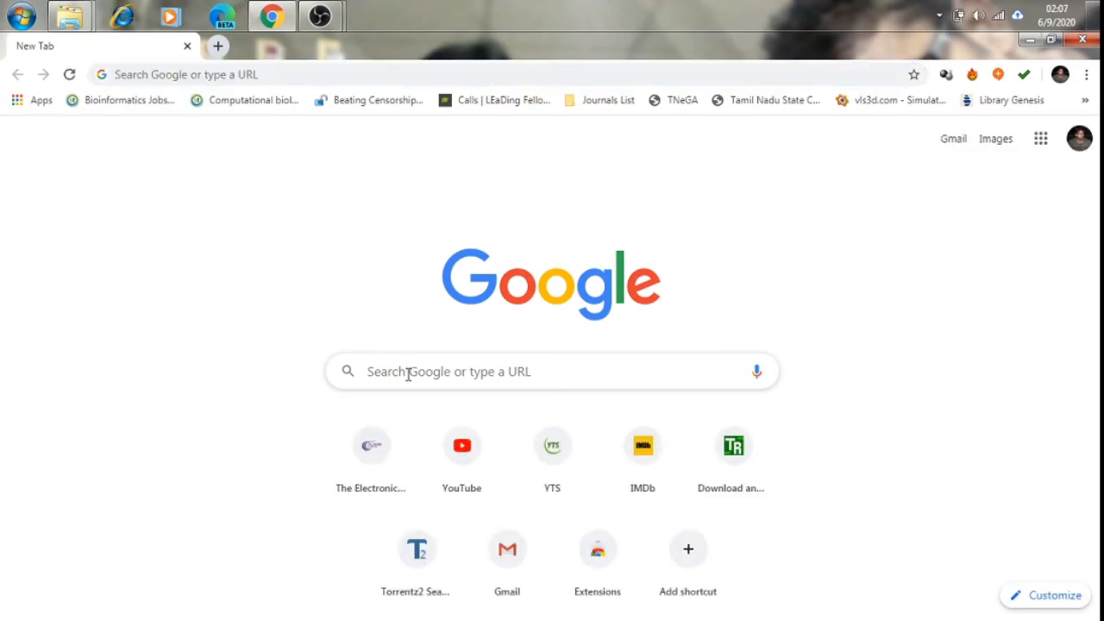
Search Google for bishop heber college and open the college's website, bhc.edu.in.
{"action": "left_click", "coordinate": [408, 373]}
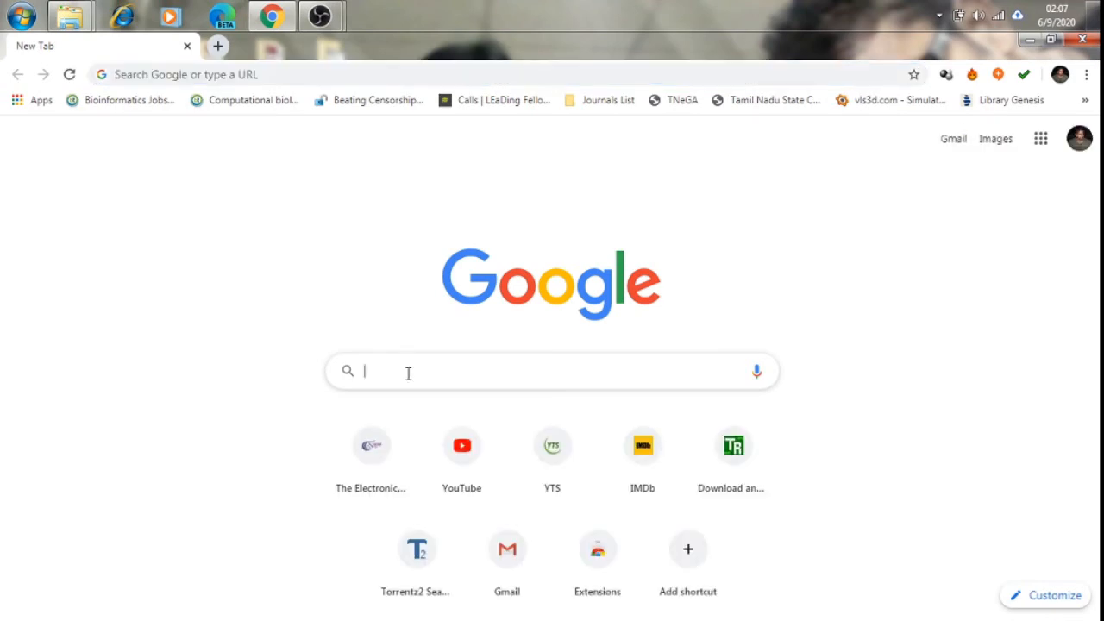
{"action": "type", "text": "bis"}
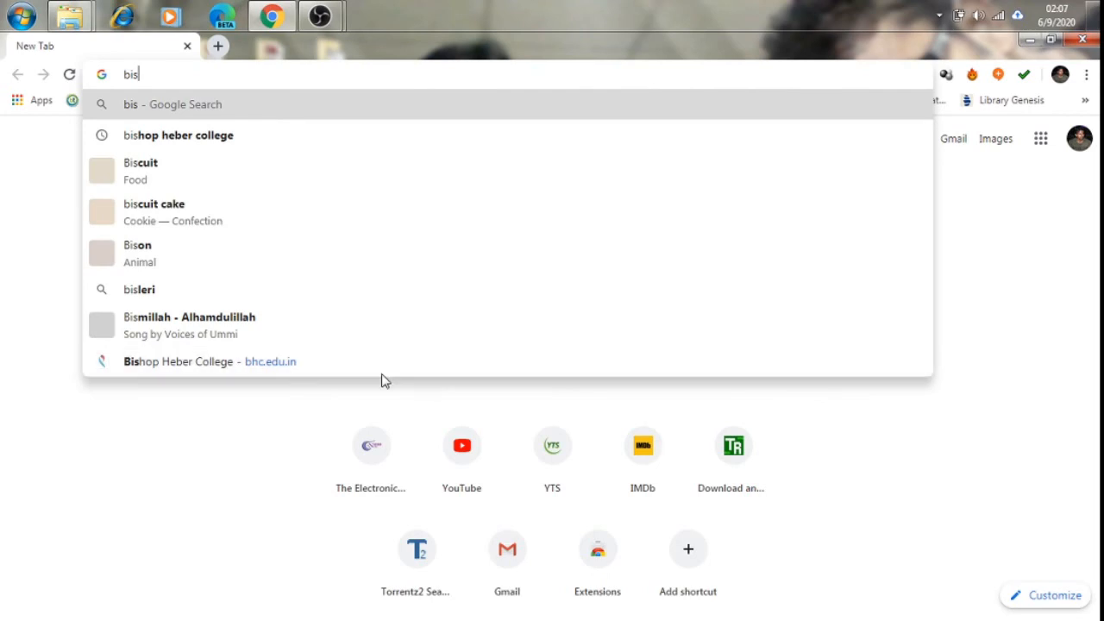
{"action": "left_click", "coordinate": [231, 140]}
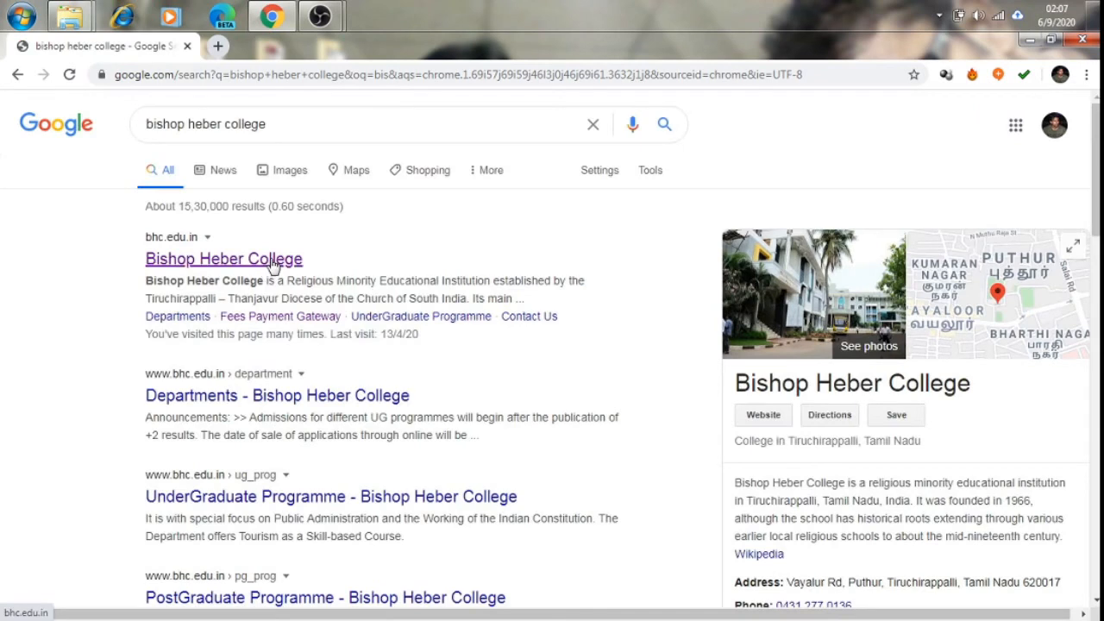
{"action": "left_click", "coordinate": [273, 262]}
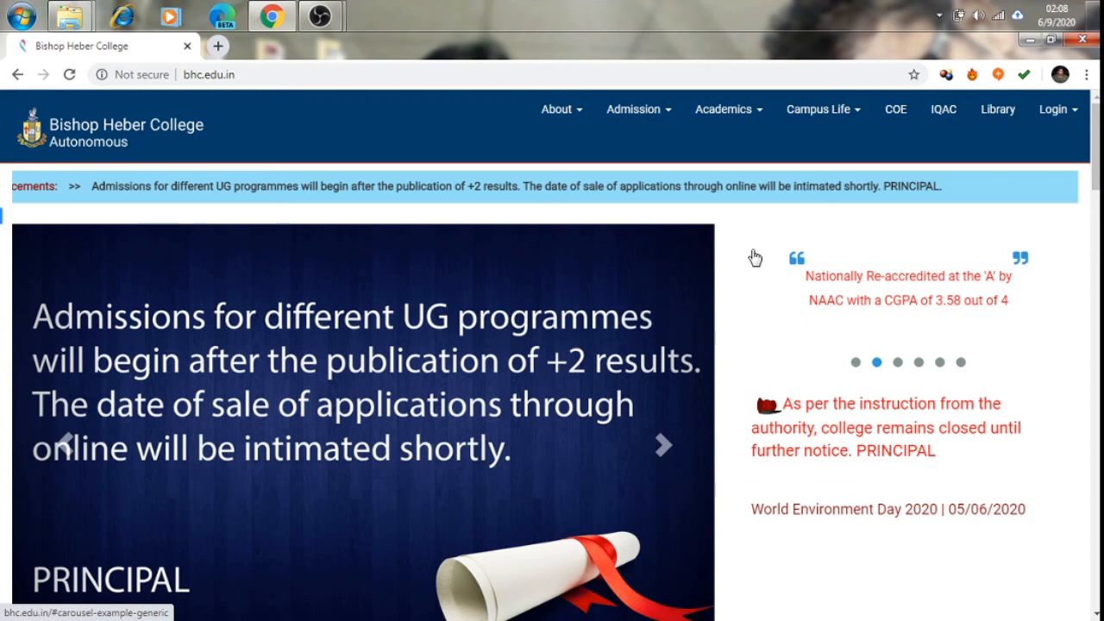
Open the COVID19-Quiz Questions document in Word from the desktop, scroll through its questions, and return to OBS.
{"action": "key", "text": "super+d"}
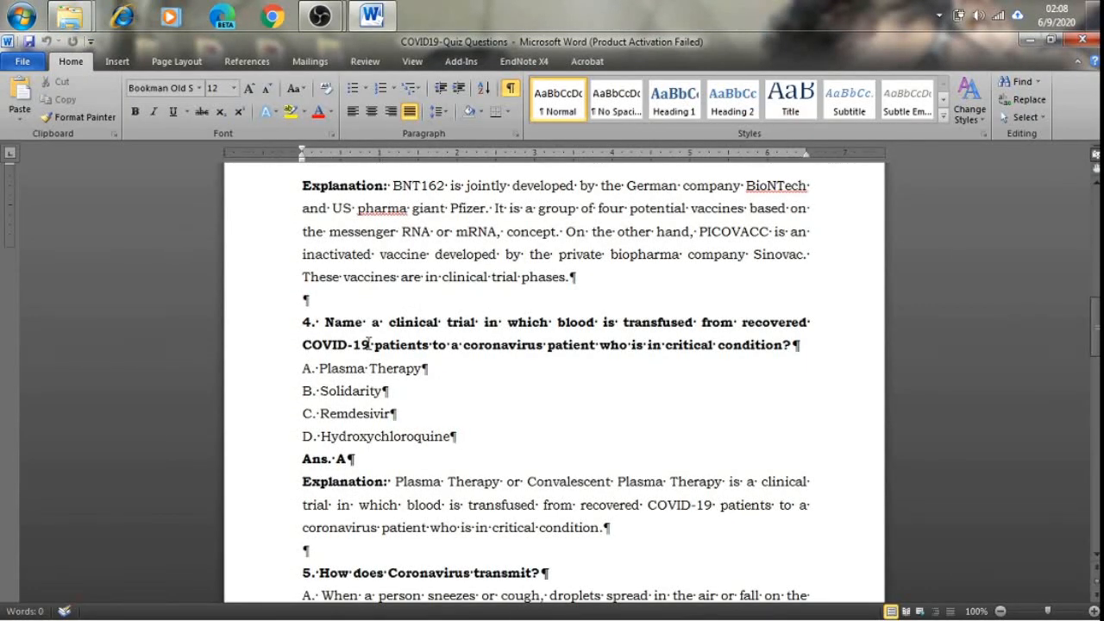
{"action": "scroll", "coordinate": [368, 342], "scroll_direction": "down", "scroll_amount": 10}
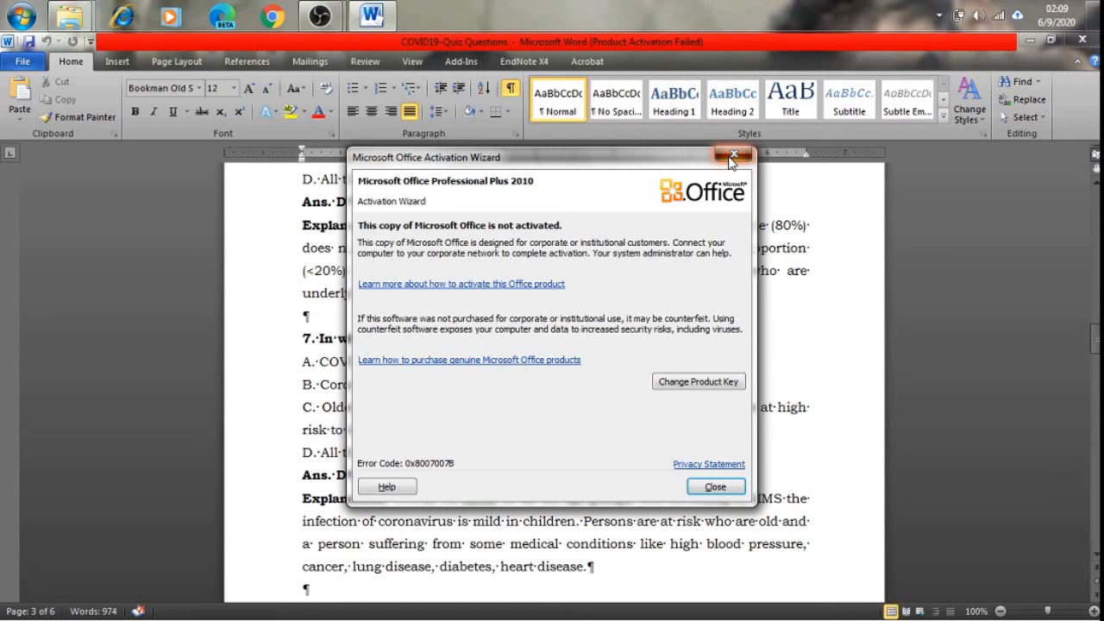
{"action": "left_click", "coordinate": [732, 157]}
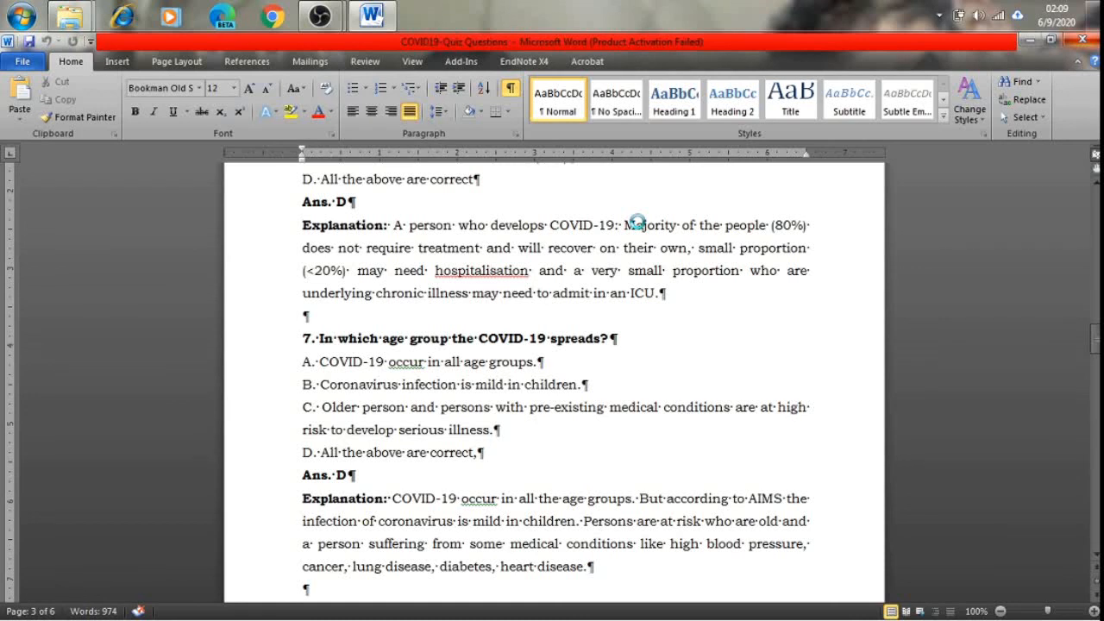
{"action": "left_click", "coordinate": [320, 16]}
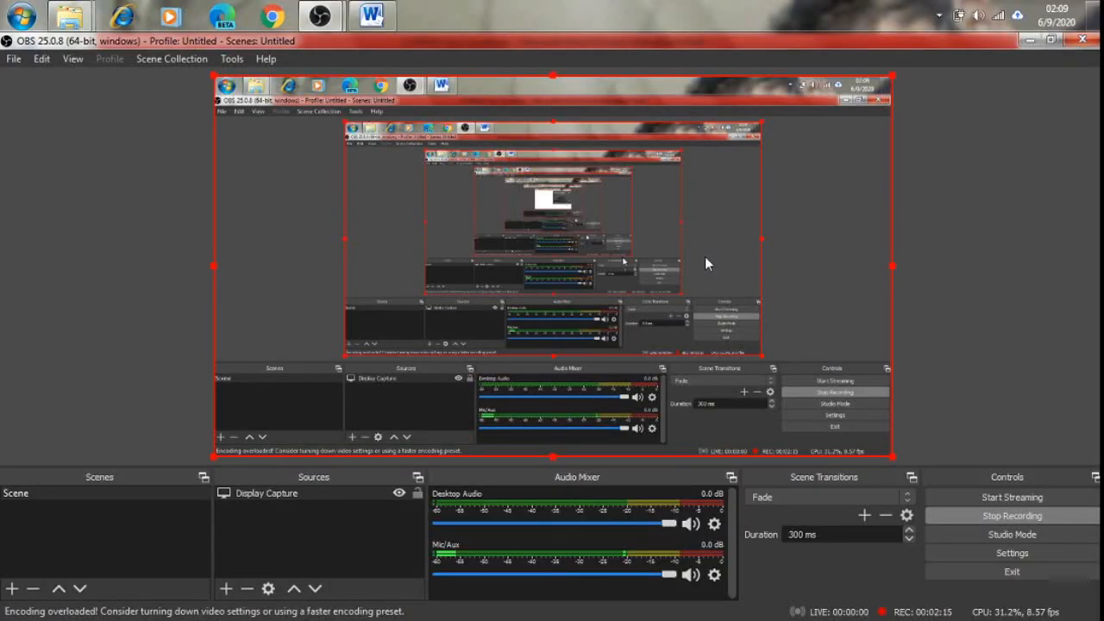